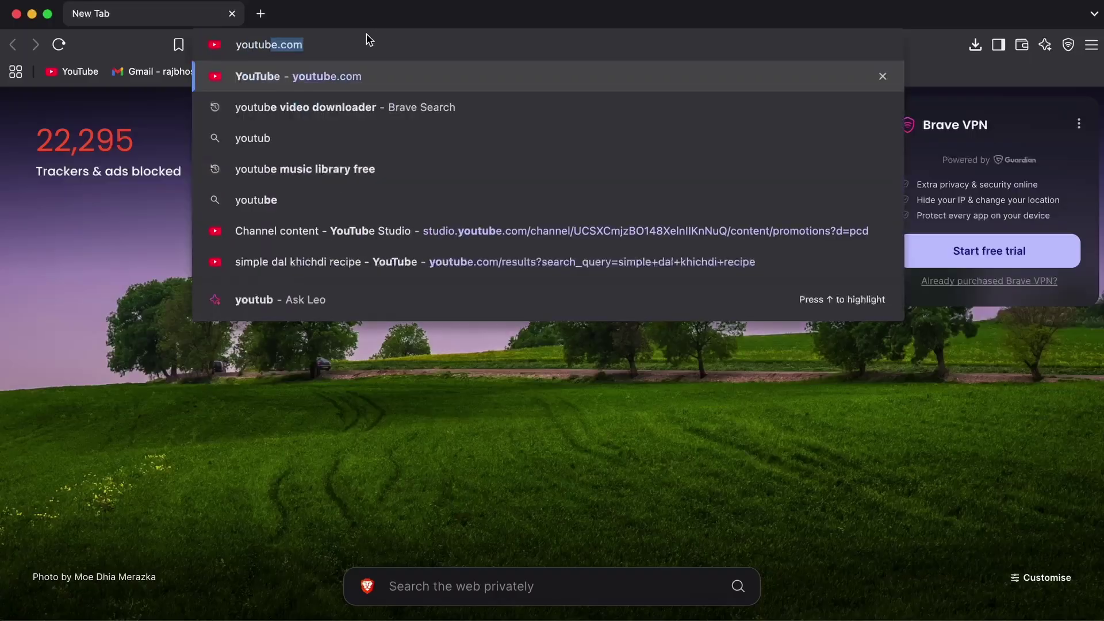
Step: Search YouTube for 'resume template' and scroll through the video results
{"action": "key", "text": "Return"}
{"action": "left_click", "coordinate": [511, 76]}
{"action": "type", "text": "resume template"}
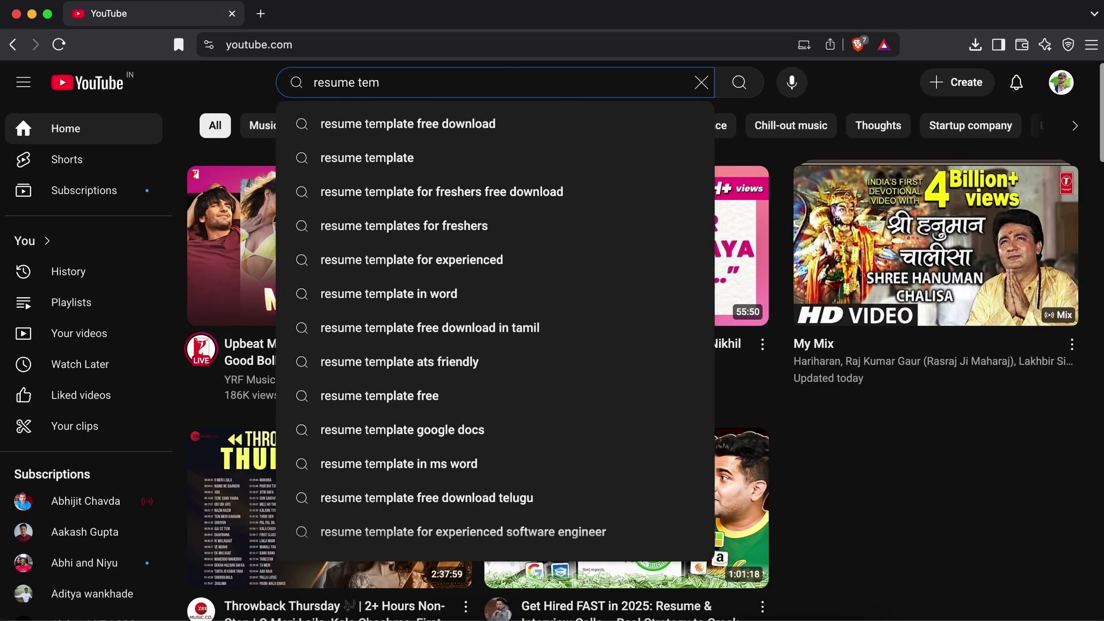
{"action": "key", "text": "Return"}
{"action": "scroll", "coordinate": [1050, 157], "scroll_direction": "down", "scroll_amount": 20}
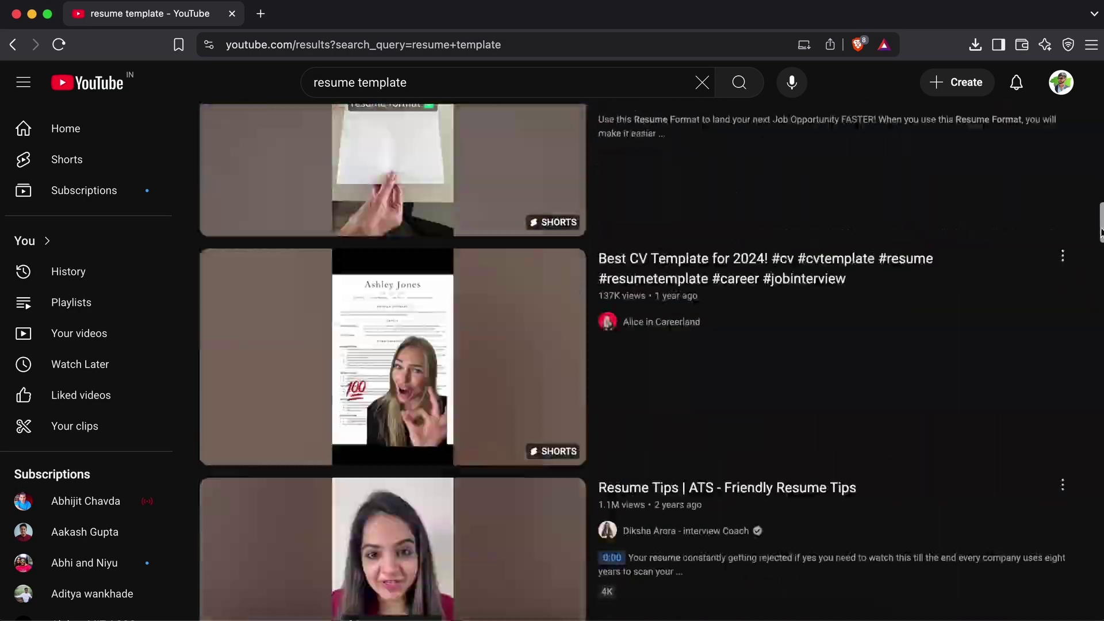
{"action": "scroll", "coordinate": [638, 362], "scroll_direction": "down", "scroll_amount": 20}
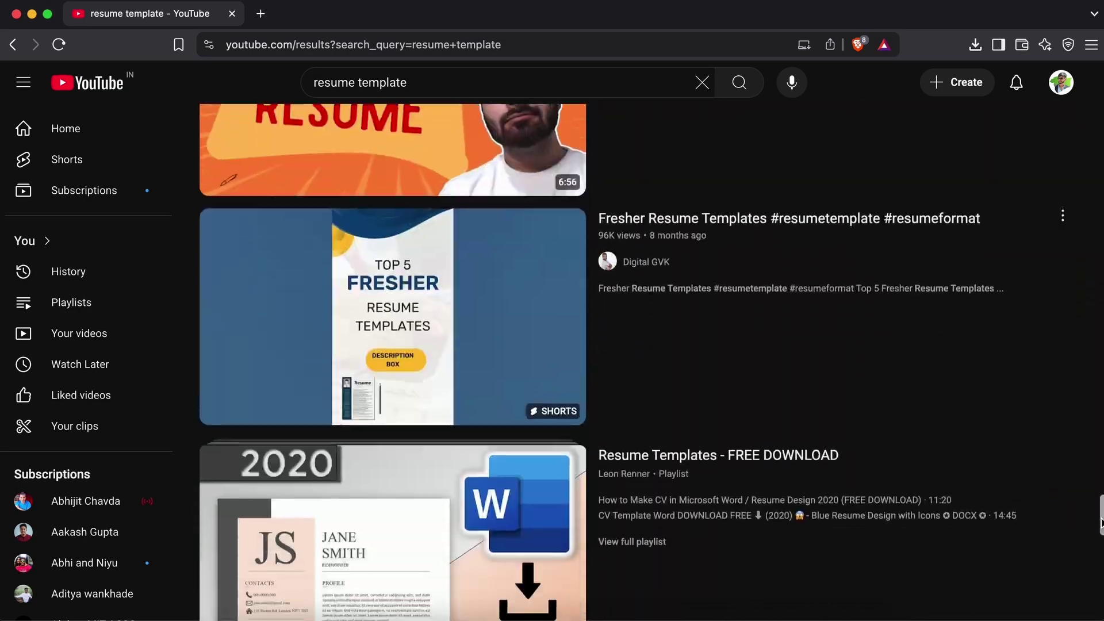
{"action": "scroll", "coordinate": [639, 362], "scroll_direction": "down", "scroll_amount": 5}
{"action": "key", "text": "super+space"}
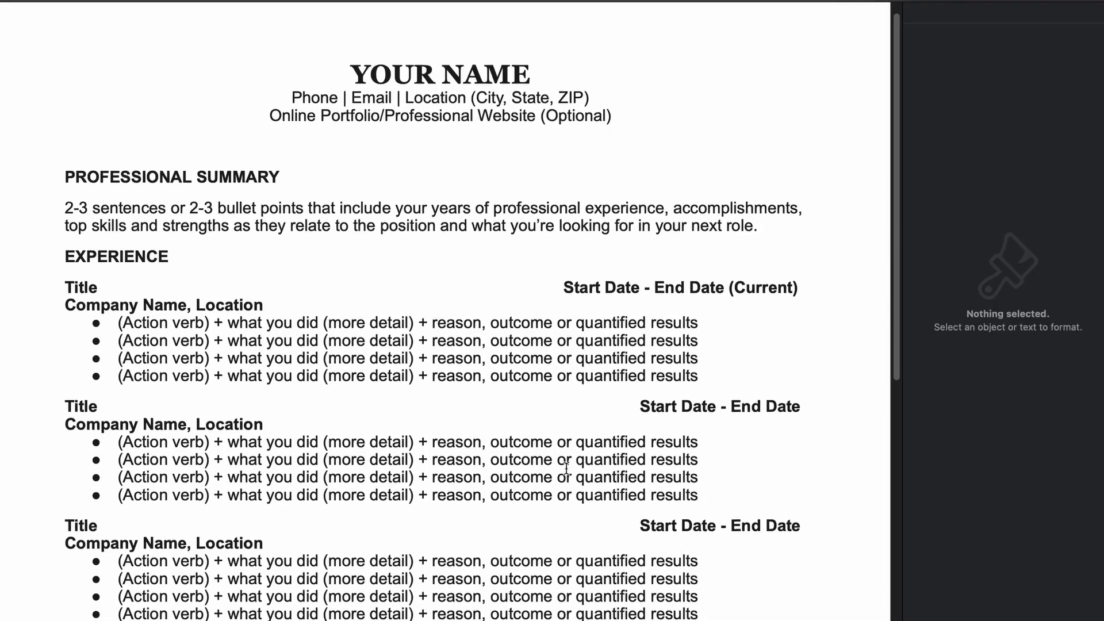
{"action": "scroll", "coordinate": [565, 466], "scroll_direction": "down", "scroll_amount": 5}
{"action": "scroll", "coordinate": [566, 469], "scroll_direction": "down", "scroll_amount": 6}
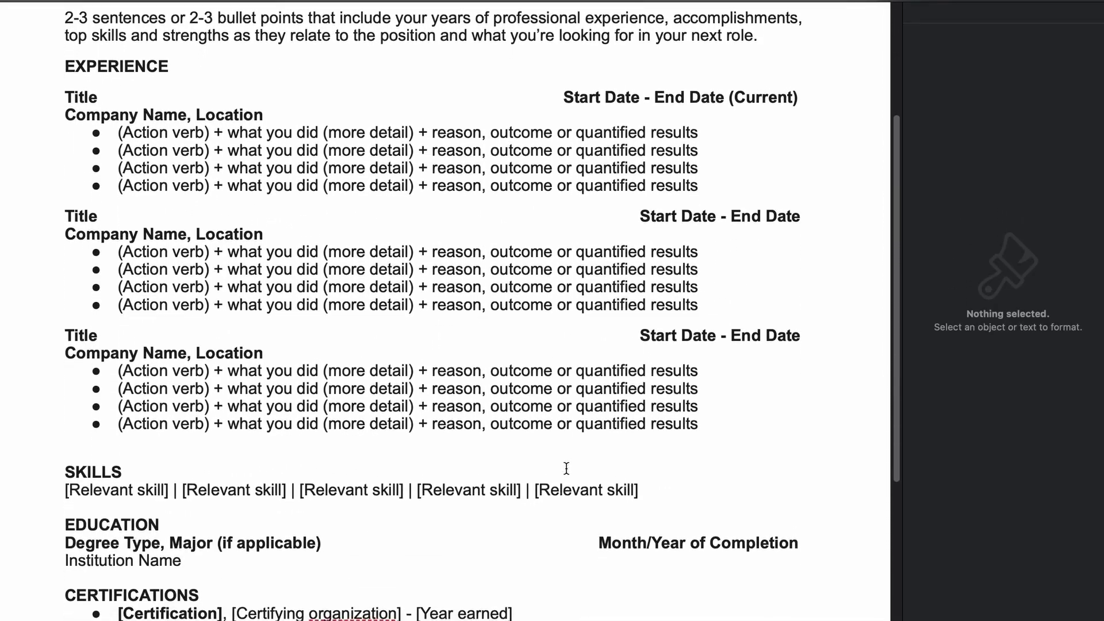
{"action": "scroll", "coordinate": [566, 468], "scroll_direction": "down", "scroll_amount": 4}
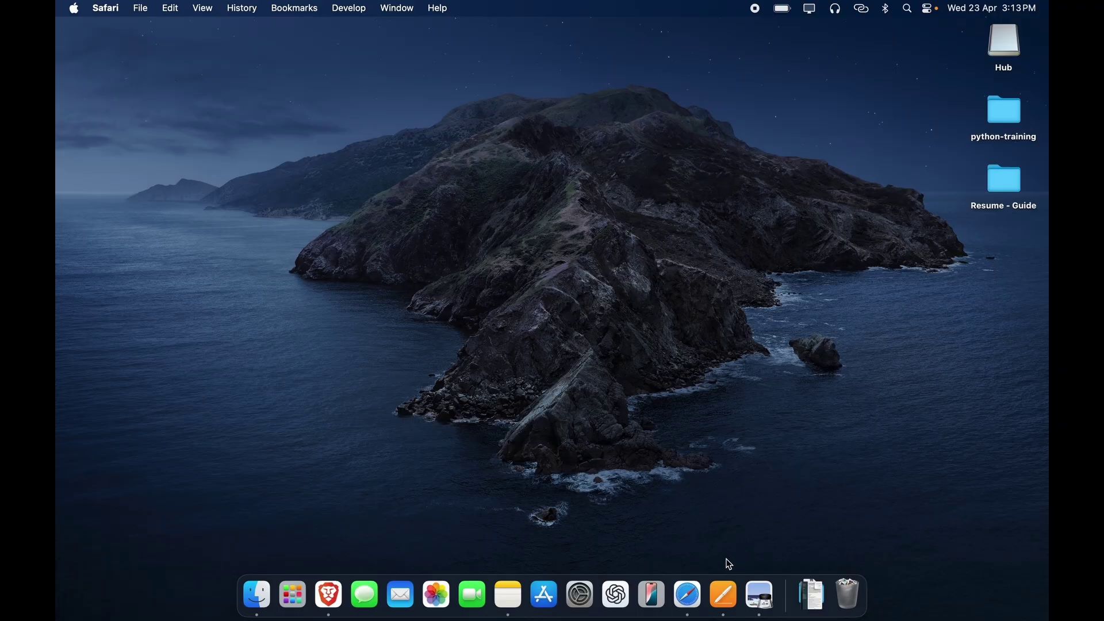
Step: Bring back the Canva 'resume template free' results in Safari and scroll the template grid
{"action": "left_click", "coordinate": [707, 584]}
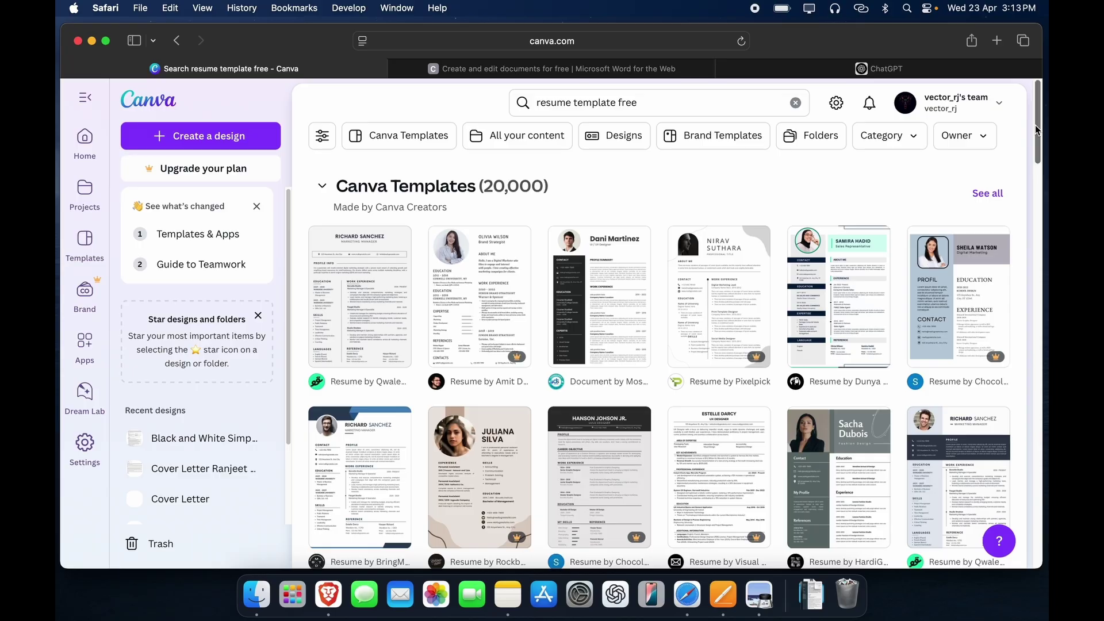
{"action": "left_click", "coordinate": [697, 107]}
{"action": "left_click", "coordinate": [454, 109]}
{"action": "left_click", "coordinate": [1031, 210]}
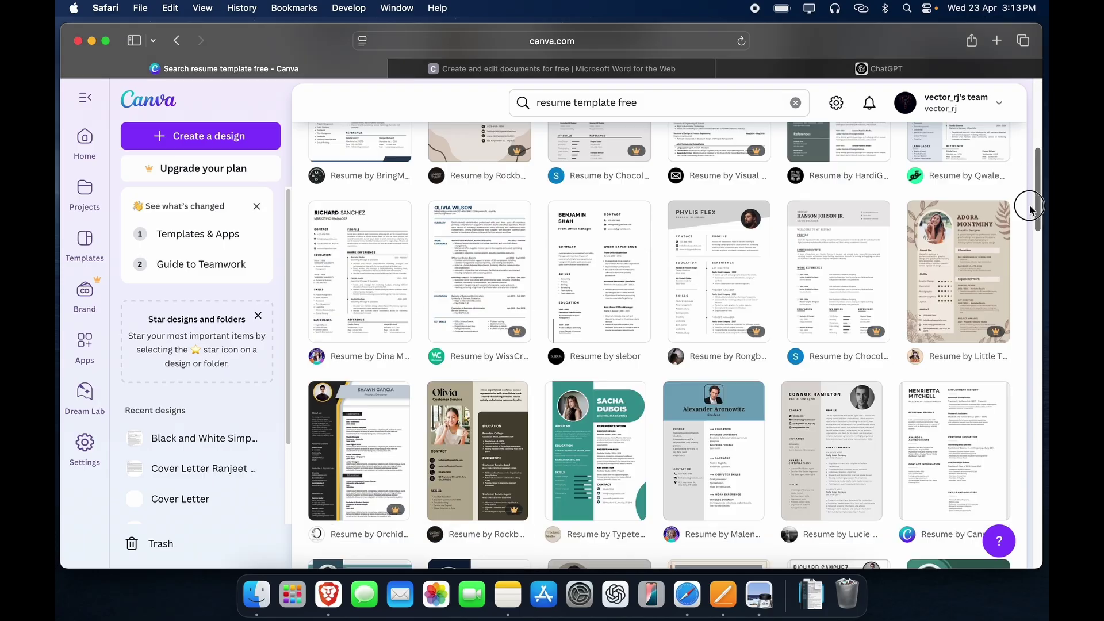
{"action": "left_click_drag", "start_coordinate": [1031, 210], "coordinate": [1035, 109]}
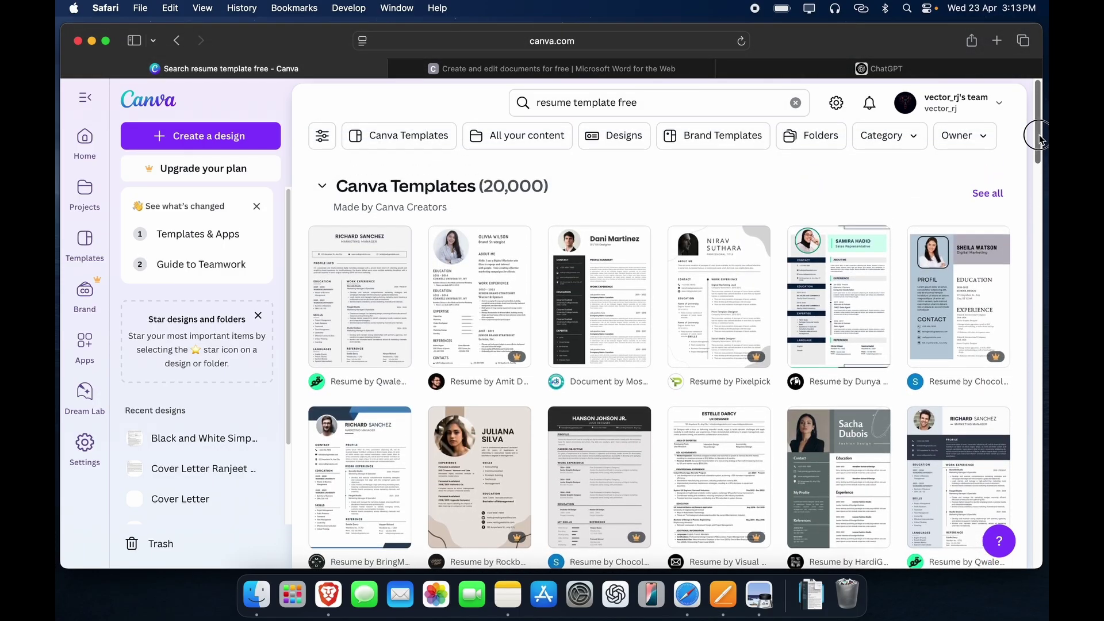
{"action": "left_click", "coordinate": [592, 69]}
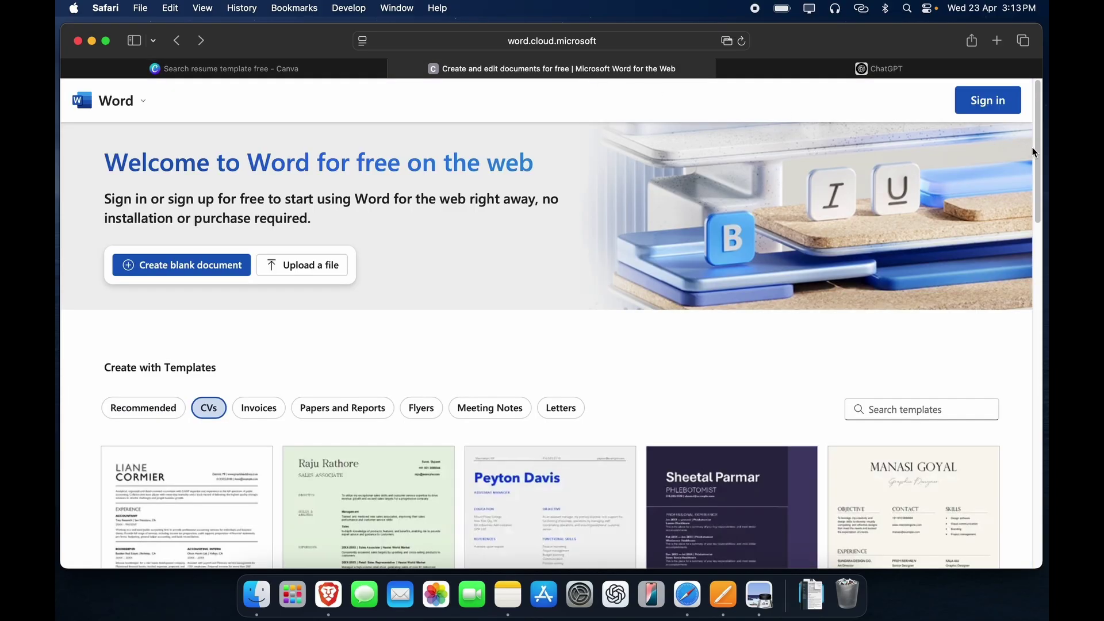
{"action": "left_click_drag", "start_coordinate": [1035, 150], "coordinate": [1030, 216]}
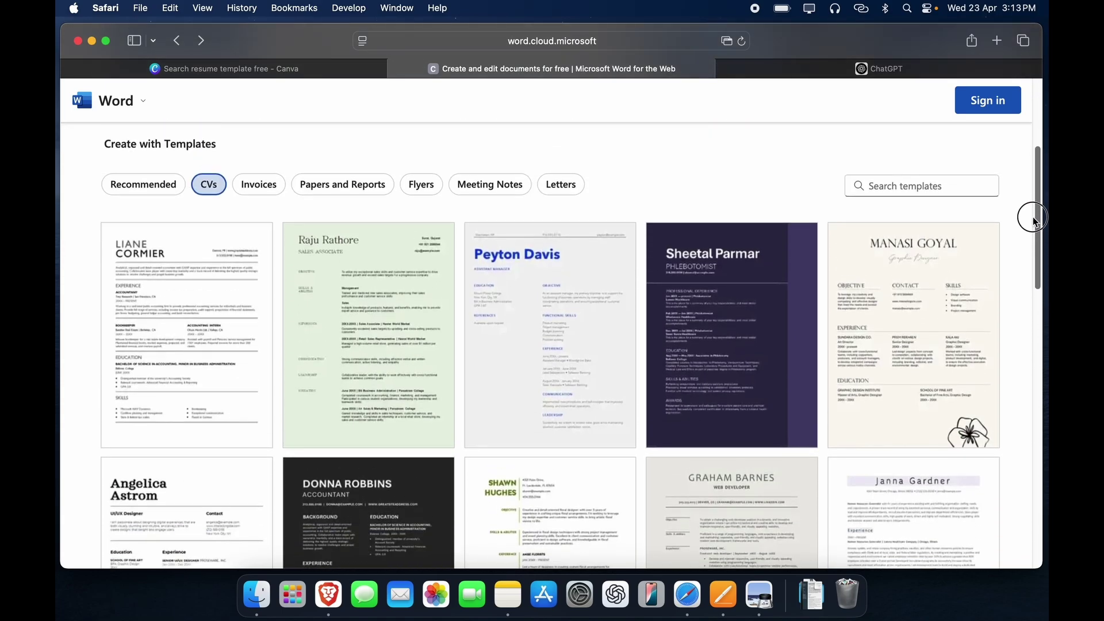
{"action": "mouse_move", "coordinate": [183, 292]}
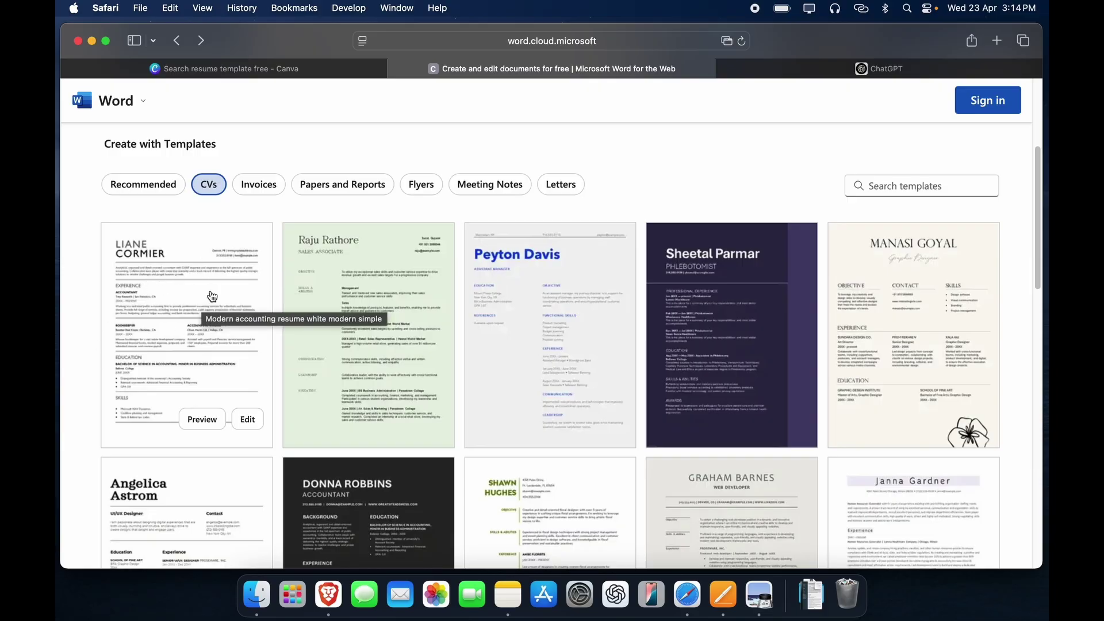
{"action": "left_click_drag", "start_coordinate": [1032, 242], "coordinate": [1032, 158]}
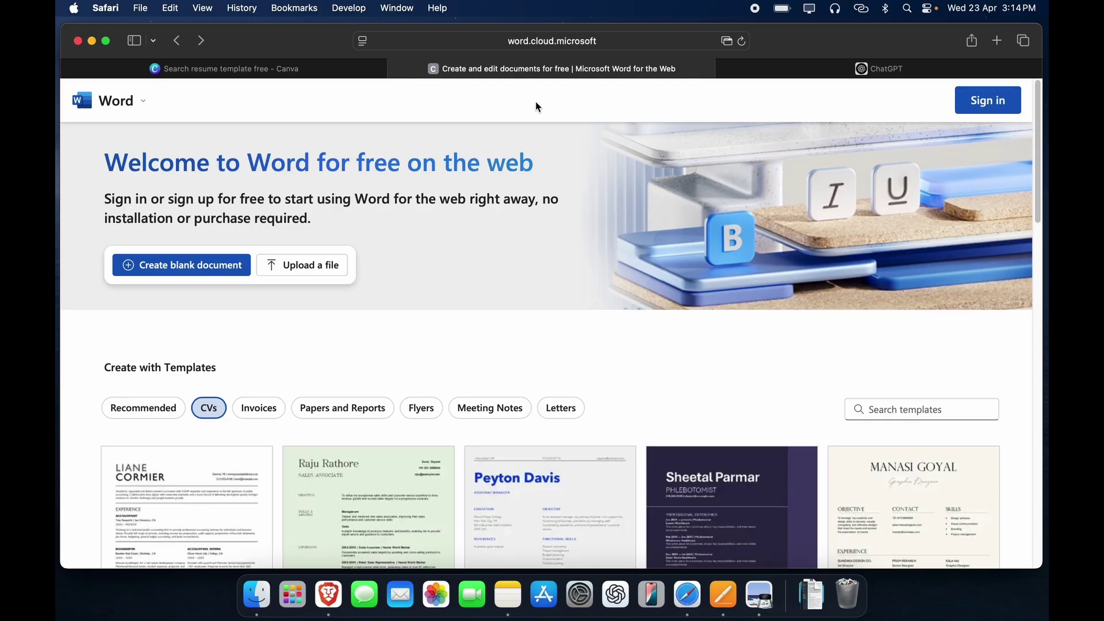
Step: Back on the Canva results, preview the teal simple and elegant CV template, then close it
{"action": "left_click", "coordinate": [263, 69]}
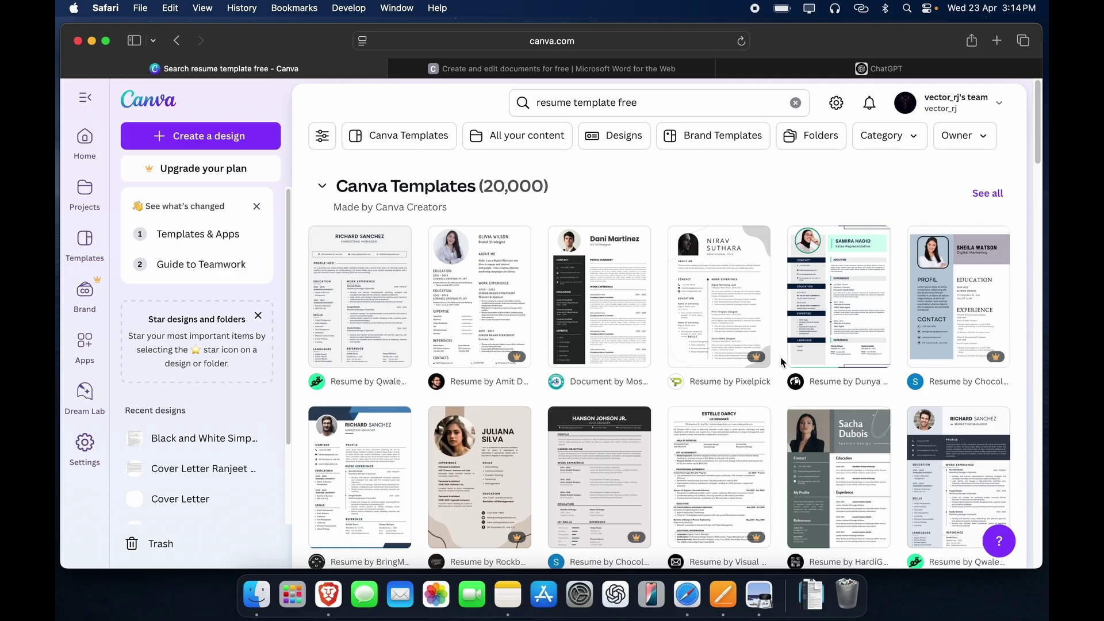
{"action": "left_click_drag", "start_coordinate": [1034, 141], "coordinate": [1033, 207]}
{"action": "left_click", "coordinate": [609, 386]}
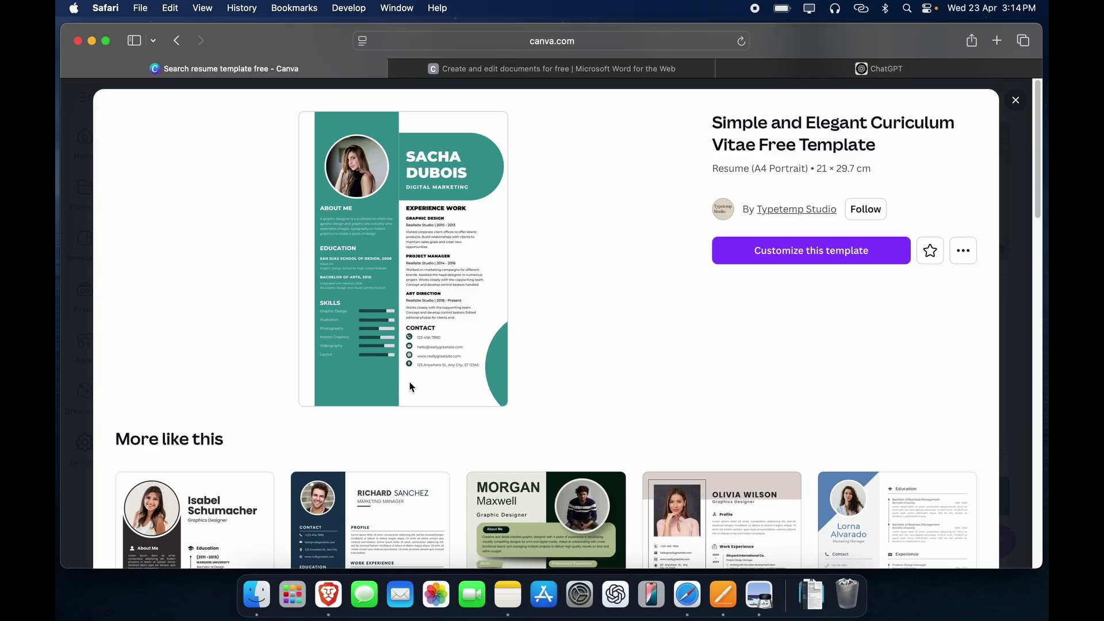
{"action": "left_click", "coordinate": [1015, 101]}
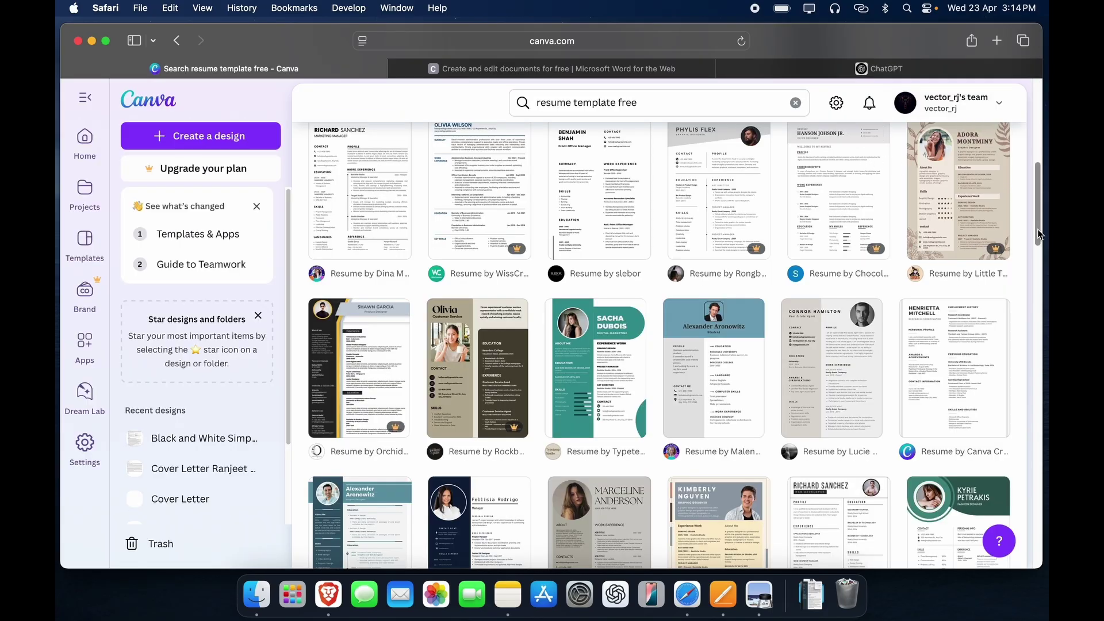
Step: Preview and close the White and Clean Minimalist template, then open the grey designer resume preview
{"action": "left_click_drag", "start_coordinate": [1038, 234], "coordinate": [1042, 141]}
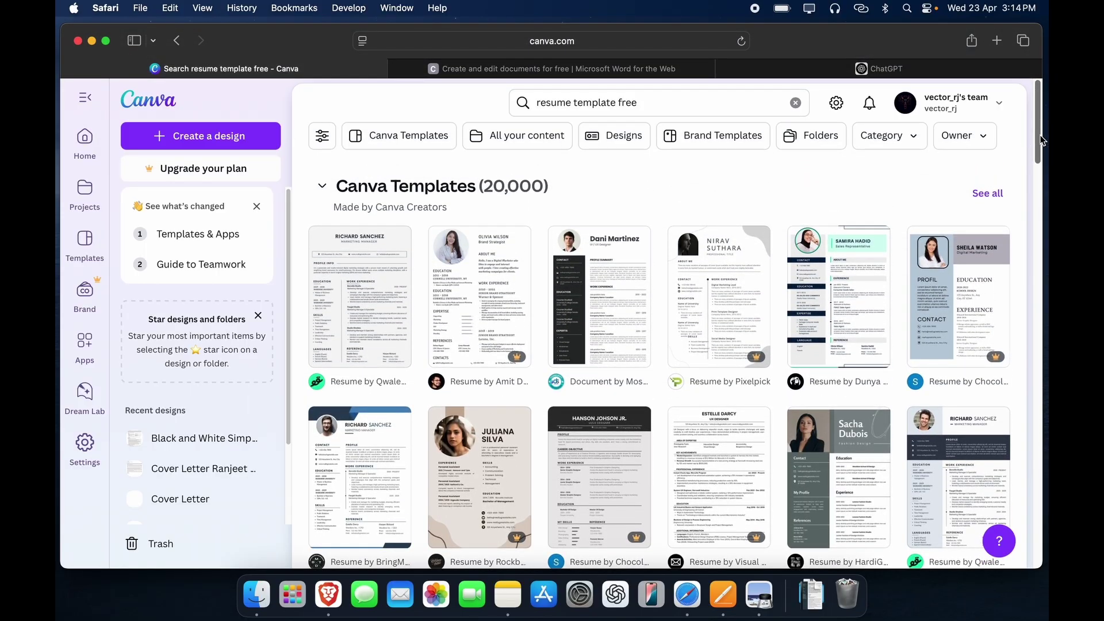
{"action": "mouse_move", "coordinate": [1042, 141]}
{"action": "left_mouse_down"}
{"action": "mouse_move", "coordinate": [1040, 339]}
{"action": "mouse_move", "coordinate": [1039, 132]}
{"action": "left_mouse_up"}
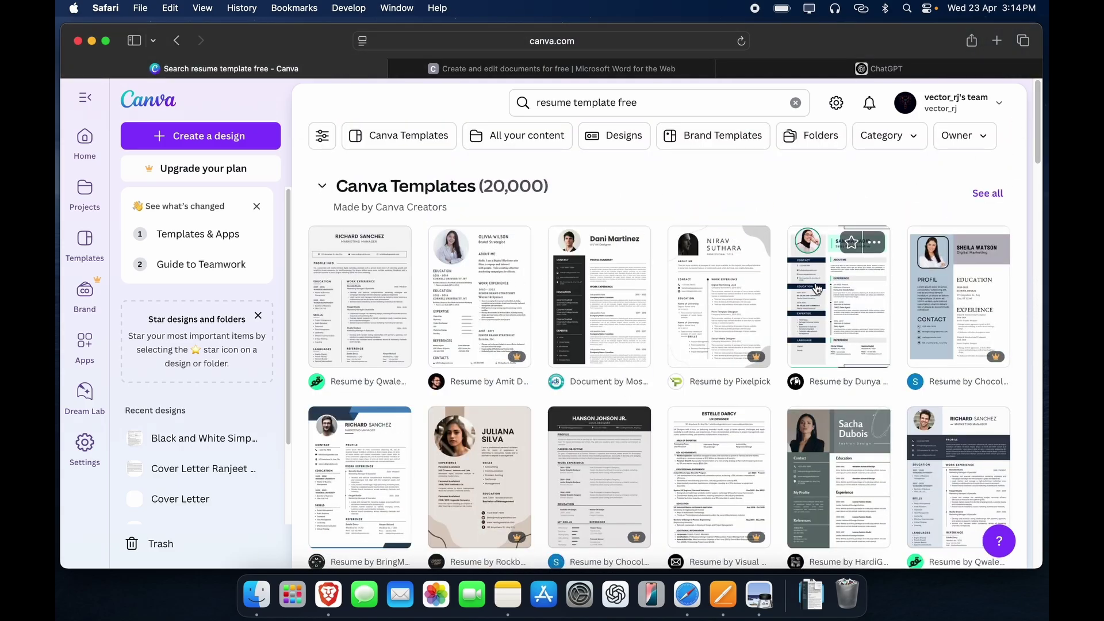
{"action": "left_click", "coordinate": [719, 293]}
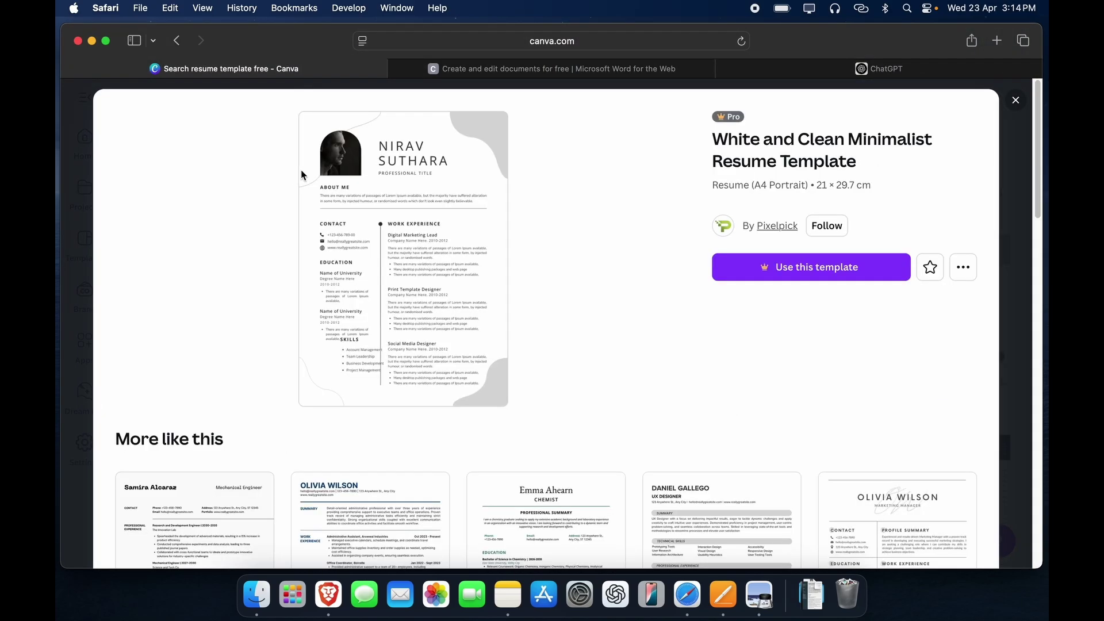
{"action": "left_click", "coordinate": [1028, 110]}
{"action": "scroll", "coordinate": [1037, 124], "scroll_direction": "down", "scroll_amount": 3}
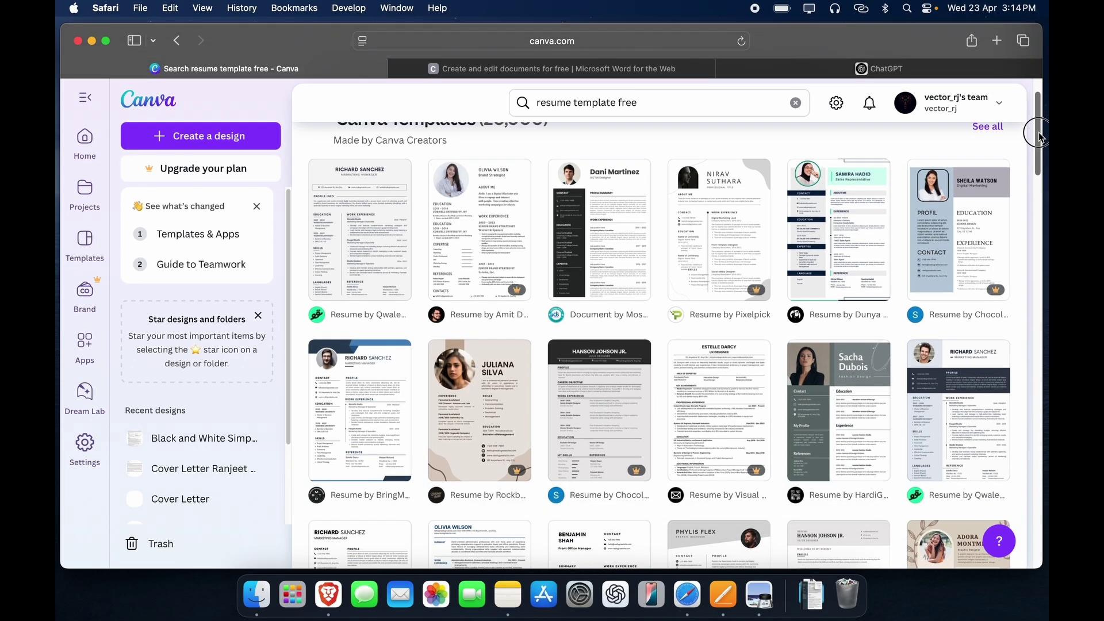
{"action": "left_click", "coordinate": [820, 362]}
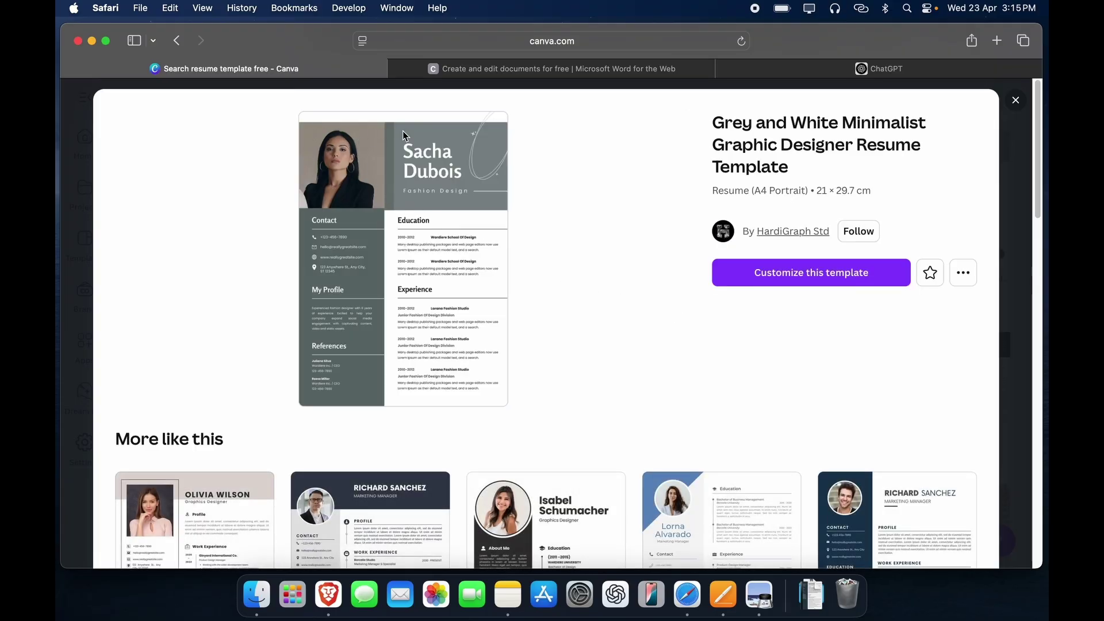
Step: Close the grey designer preview, then preview and close the Clean Simple Creative Designer template
{"action": "left_click", "coordinate": [1012, 103]}
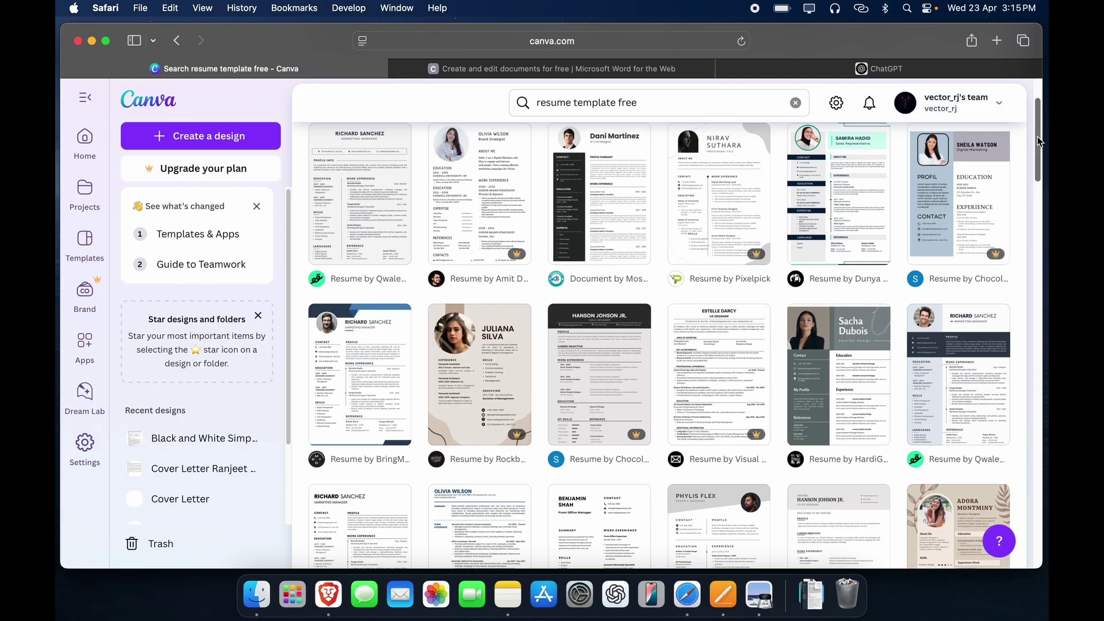
{"action": "scroll", "coordinate": [1040, 141], "scroll_direction": "down", "scroll_amount": 15}
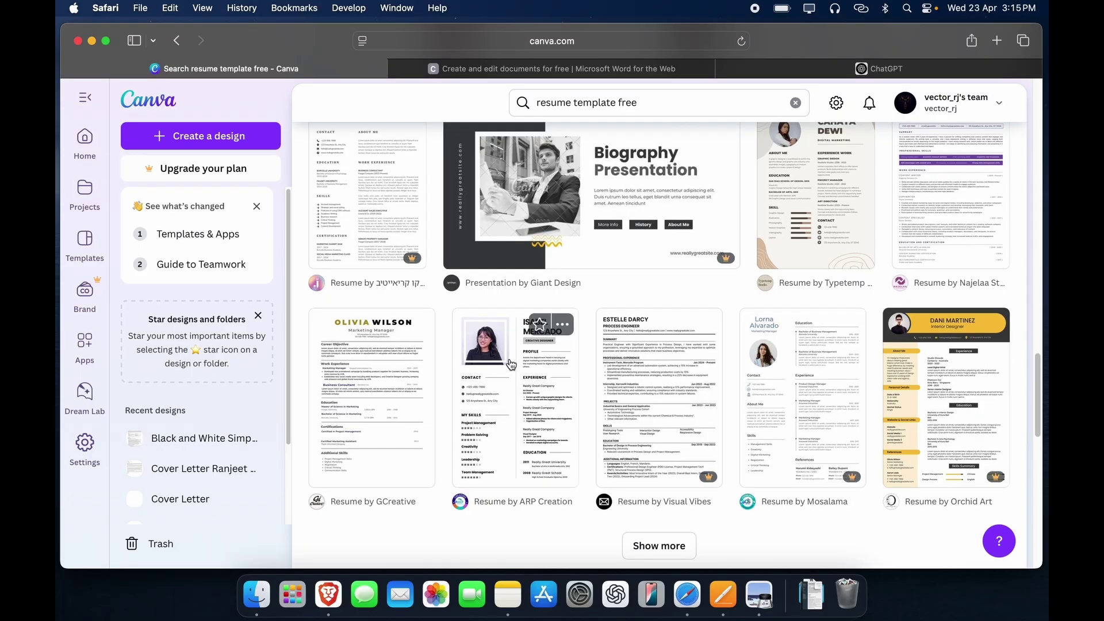
{"action": "left_click", "coordinate": [512, 364]}
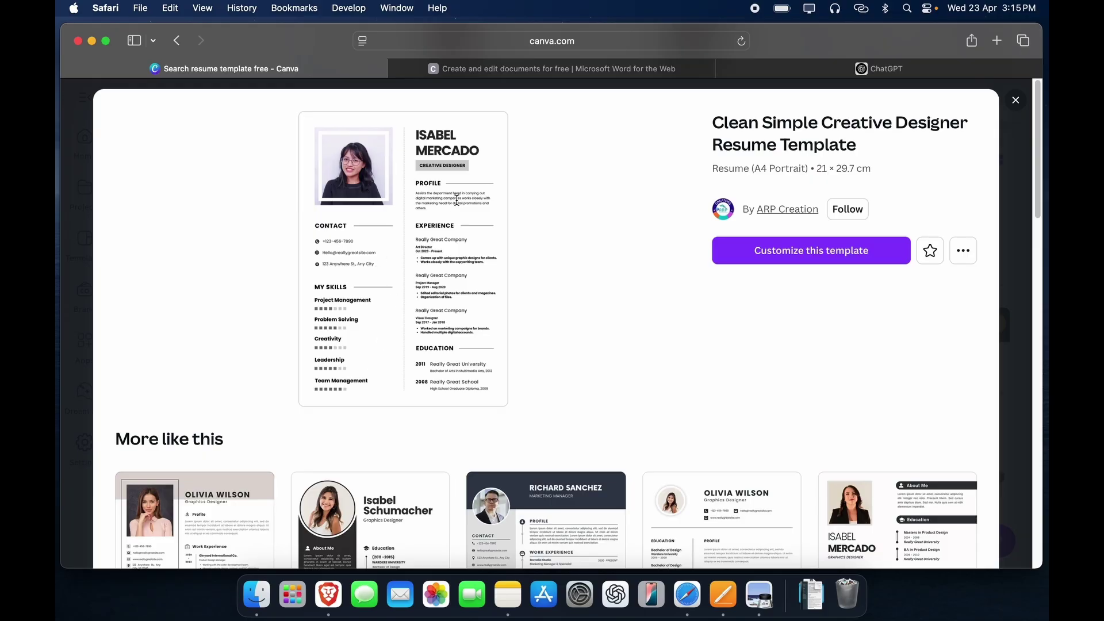
{"action": "left_click", "coordinate": [1015, 100]}
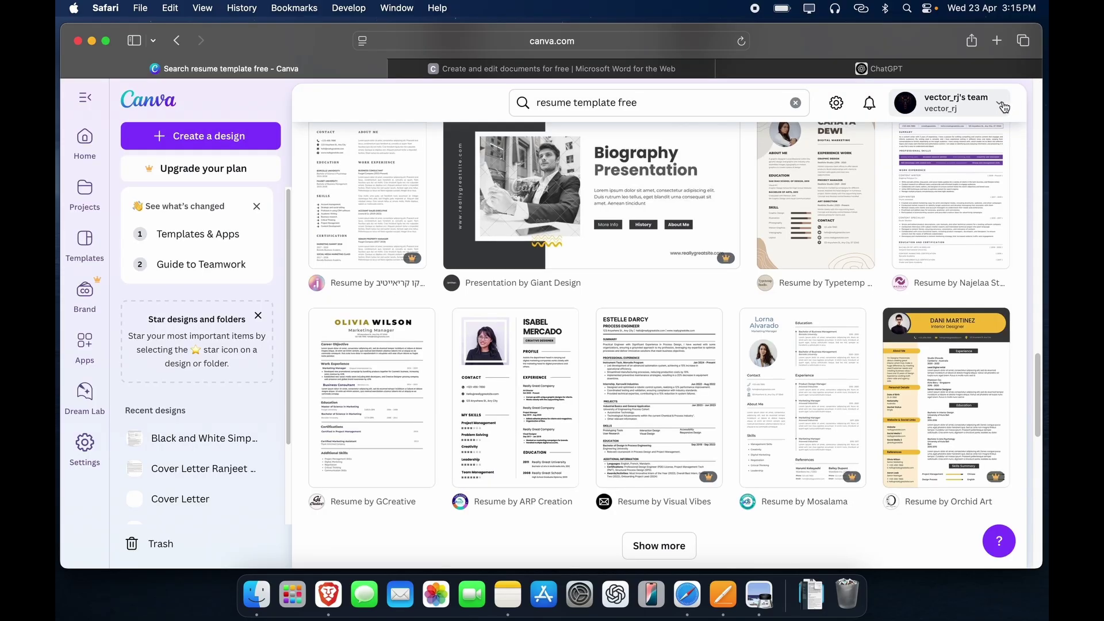
Step: Preview the White and Black Modern New Graduate template, then close it
{"action": "left_click", "coordinate": [687, 364]}
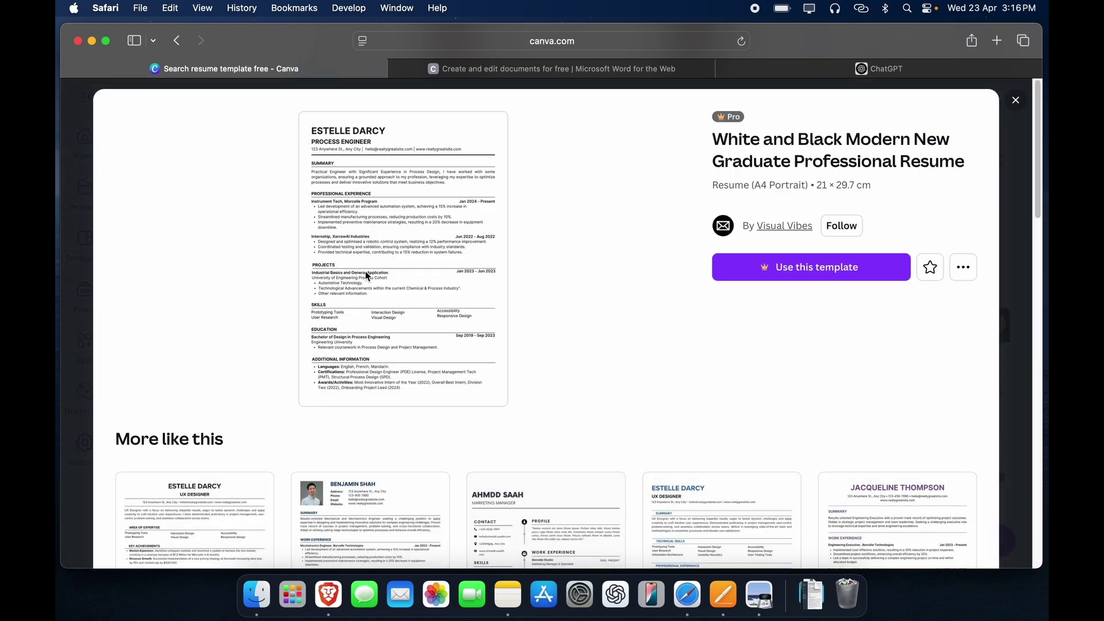
{"action": "scroll", "coordinate": [366, 275], "scroll_direction": "down", "scroll_amount": 2}
{"action": "scroll", "coordinate": [365, 275], "scroll_direction": "up", "scroll_amount": 2}
{"action": "left_click_drag", "start_coordinate": [314, 137], "coordinate": [333, 172]}
{"action": "left_click", "coordinate": [1015, 101]}
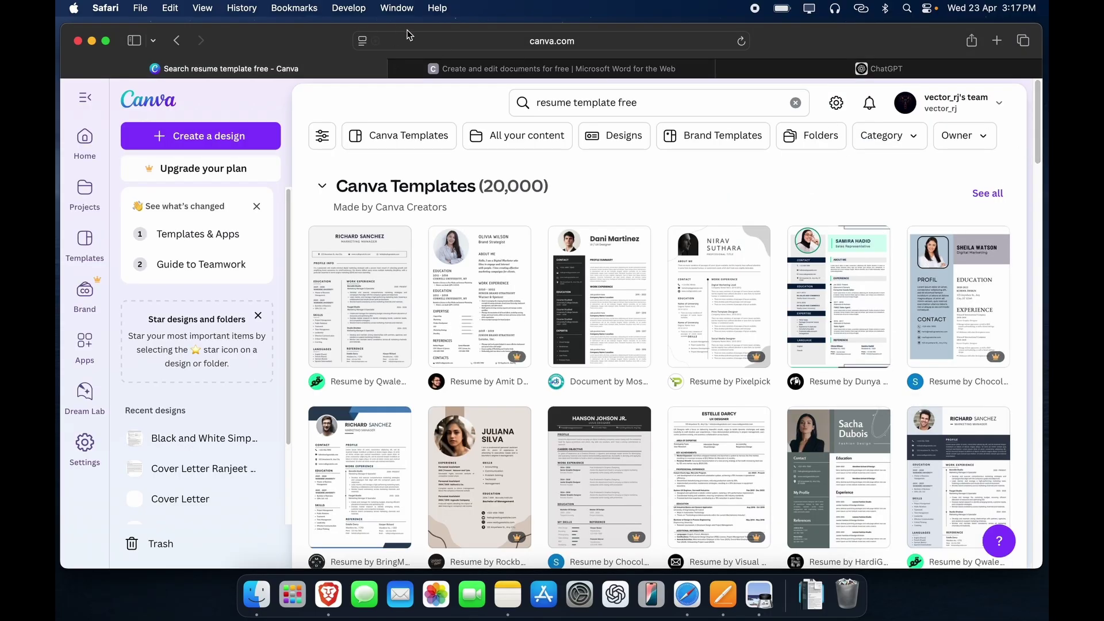
Step: Bring the Pages Resume_Template document to the front and make its window full screen
{"action": "left_click", "coordinate": [487, 69]}
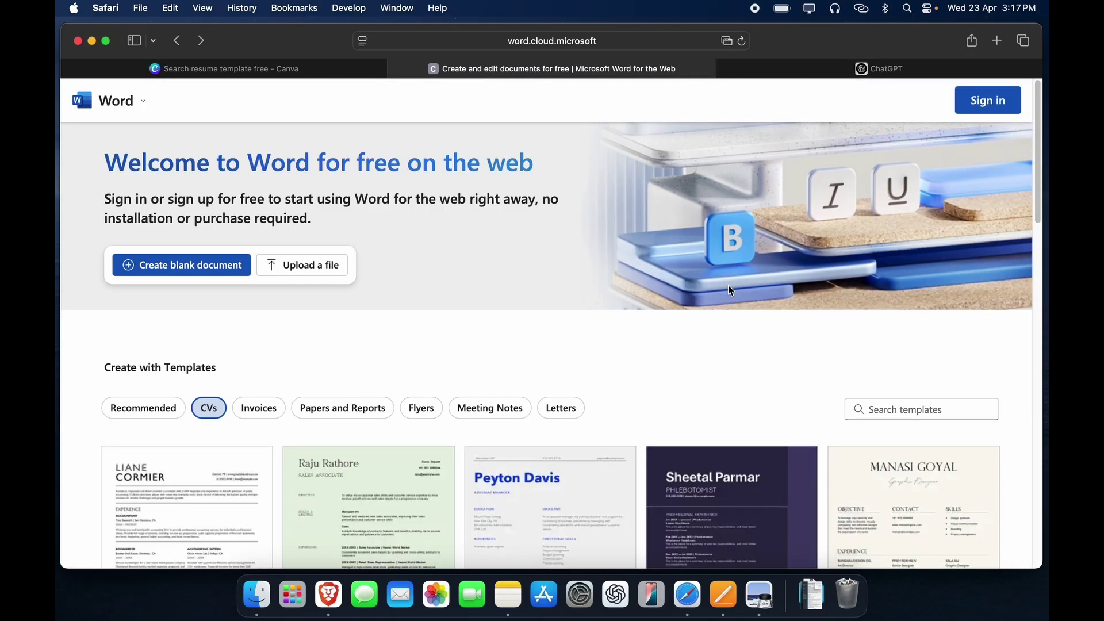
{"action": "left_click", "coordinate": [719, 589]}
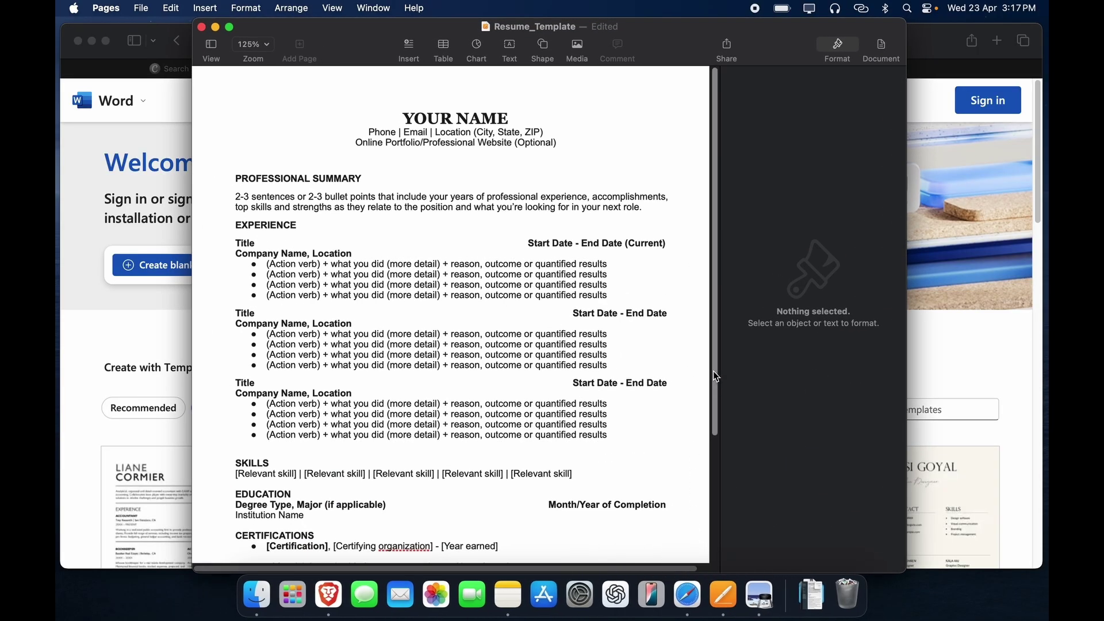
{"action": "left_click_drag", "start_coordinate": [716, 309], "coordinate": [713, 274]}
{"action": "left_click", "coordinate": [230, 27]}
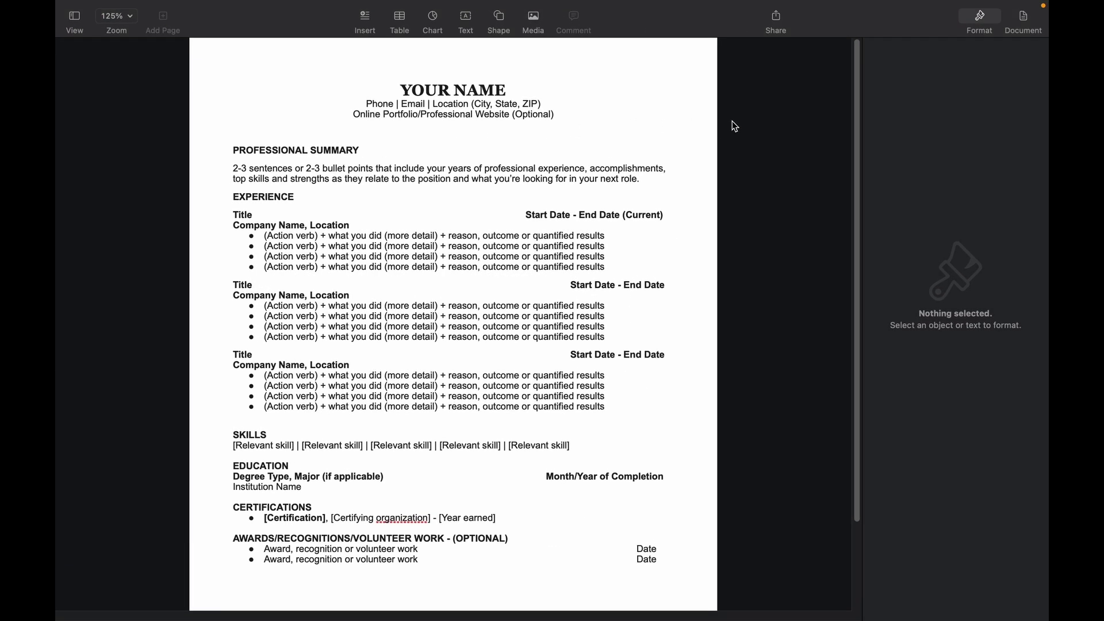
Step: Start editing the resume text, placing the cursor by EXPERIENCE and selecting part of the portfolio line
{"action": "left_click", "coordinate": [353, 91]}
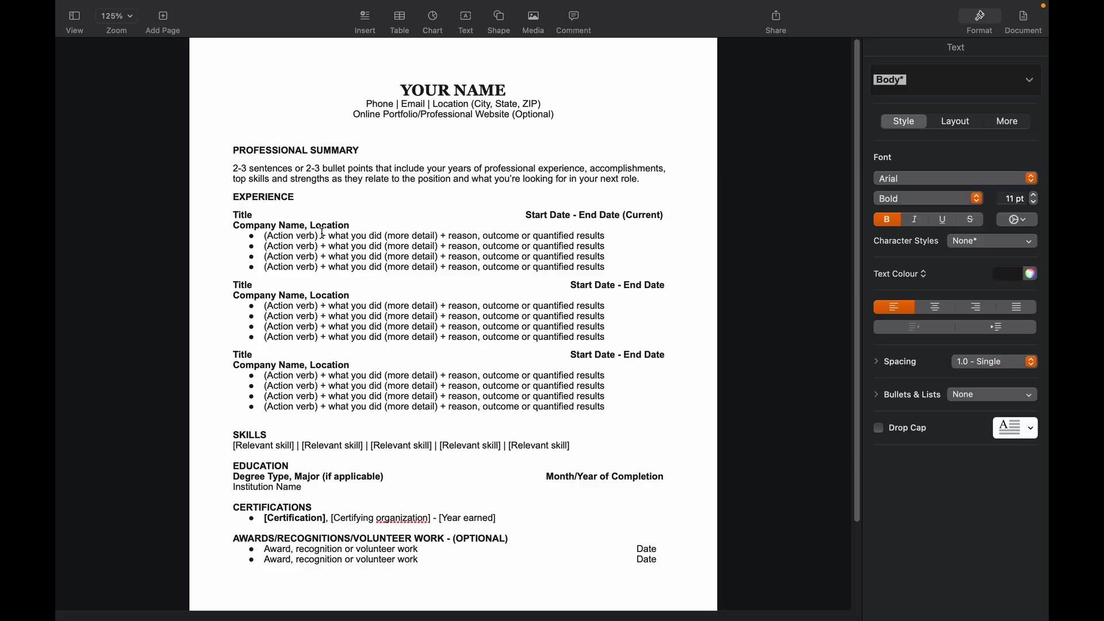
{"action": "left_click", "coordinate": [320, 197]}
{"action": "left_click_drag", "start_coordinate": [352, 115], "coordinate": [428, 115]}
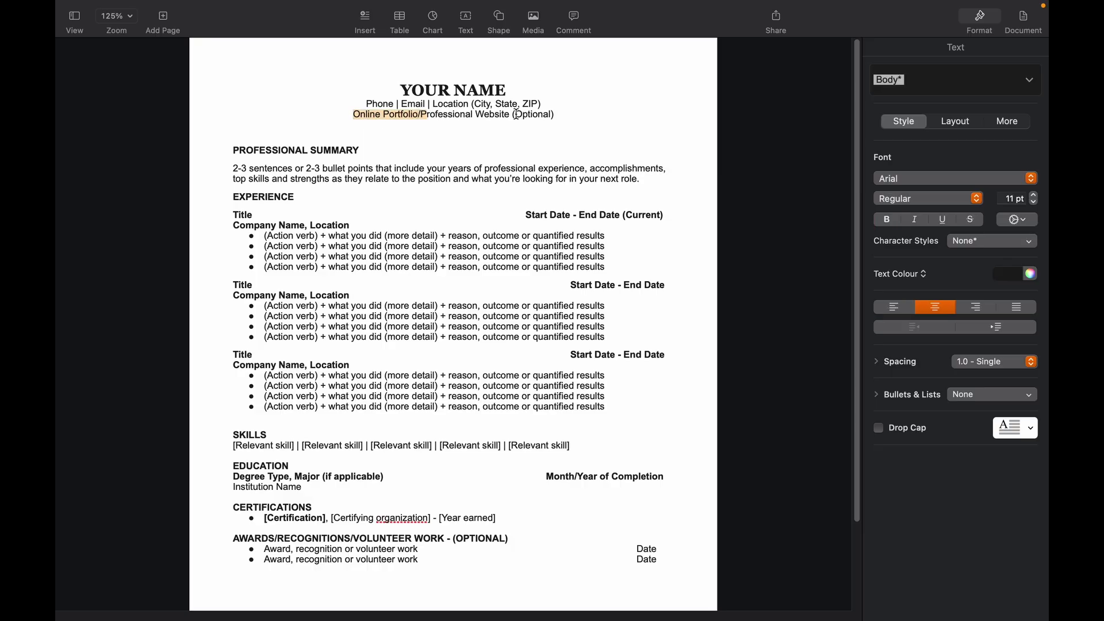
Step: Replace YOUR NAME with the applicant's full name and paste the phone number and e-mail over Phone and Email
{"action": "left_click_drag", "start_coordinate": [506, 91], "coordinate": [401, 91]}
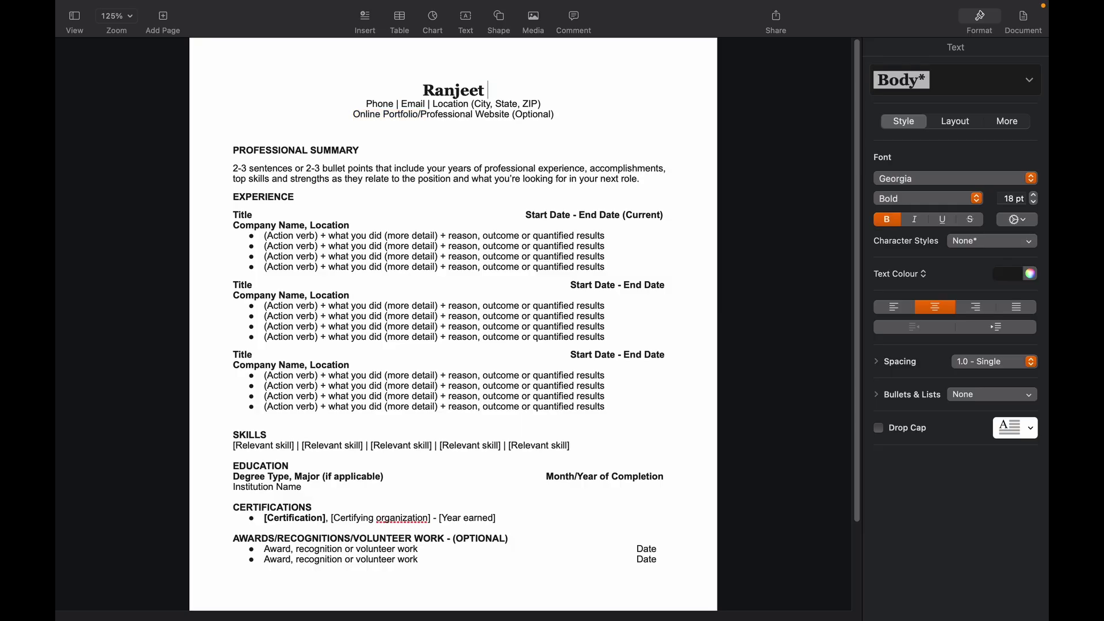
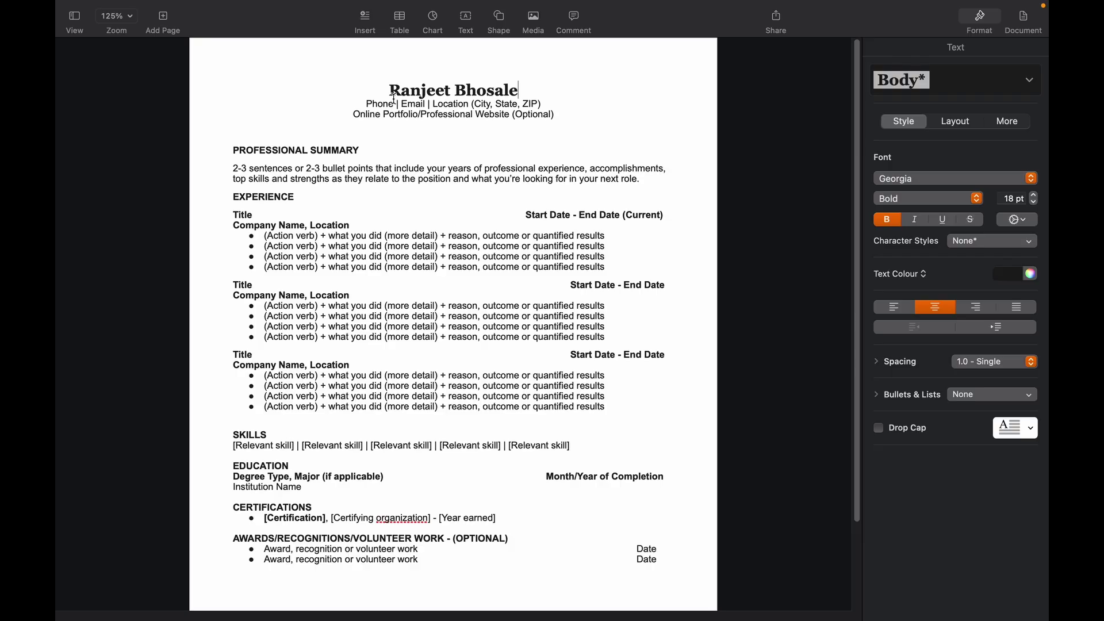
{"action": "double_click", "coordinate": [376, 105]}
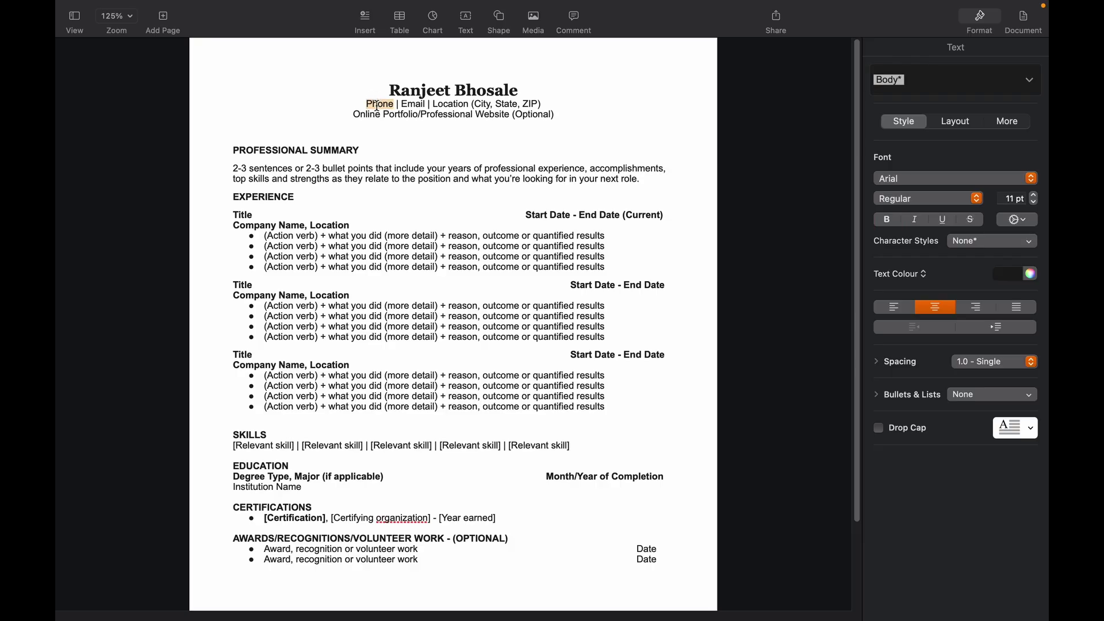
{"action": "left_click", "coordinate": [393, 105]}
{"action": "double_click", "coordinate": [385, 106]}
{"action": "key", "text": "super+v"}
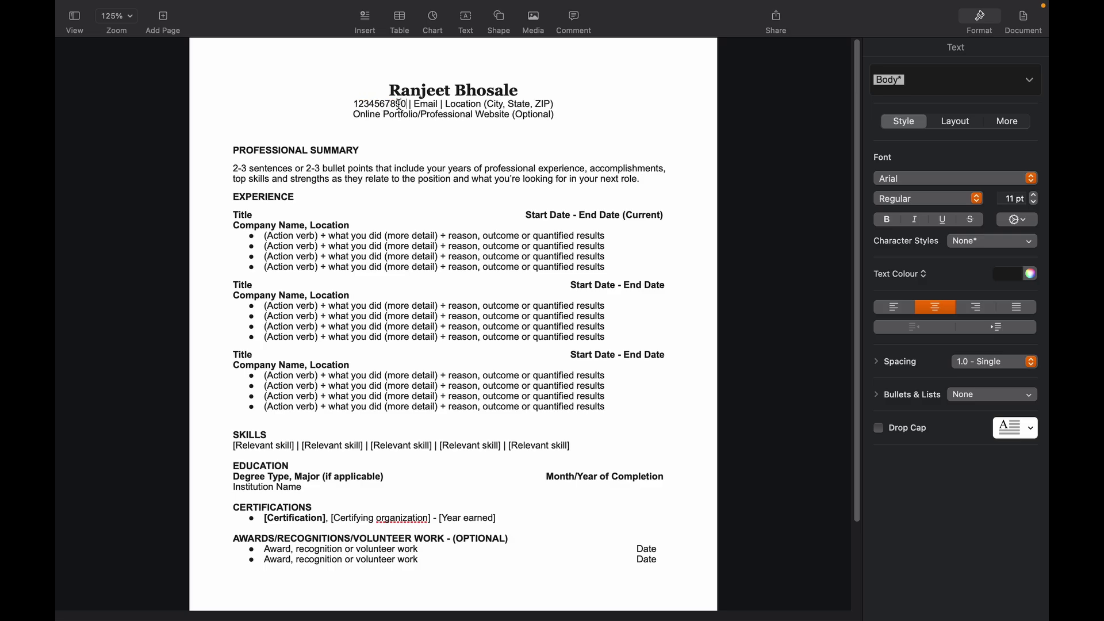
{"action": "double_click", "coordinate": [423, 104]}
{"action": "key", "text": "super+v"}
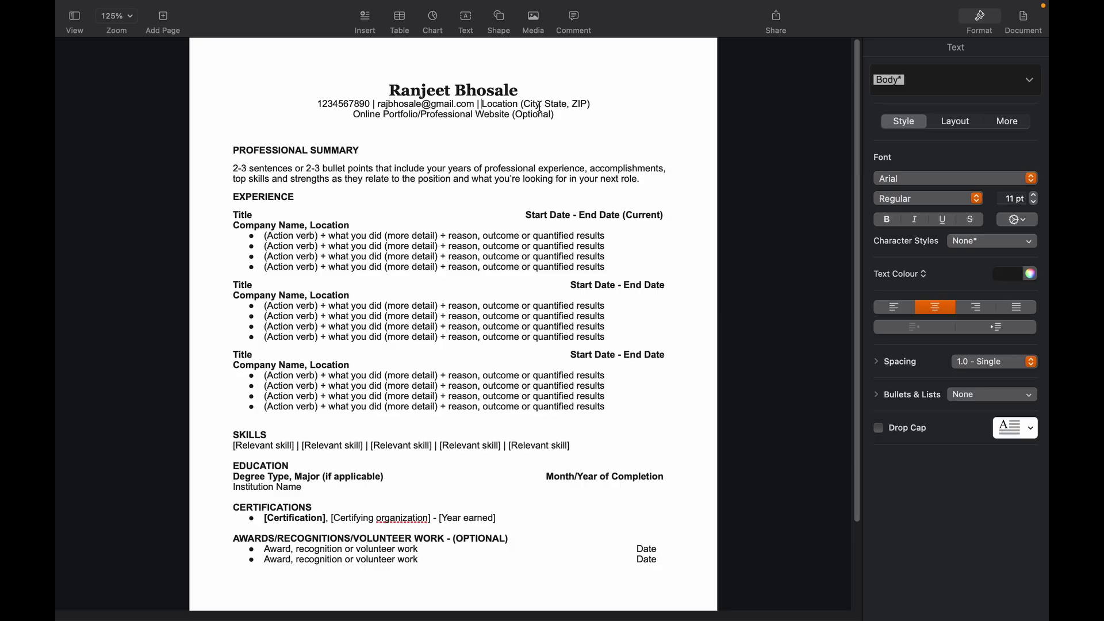
Step: Replace the location with the applicant's city, state and postcode, and the portfolio line with their LinkedIn handle
{"action": "left_click", "coordinate": [560, 104]}
{"action": "left_click_drag", "start_coordinate": [592, 105], "coordinate": [484, 106]}
{"action": "type", "text": "Pu"}
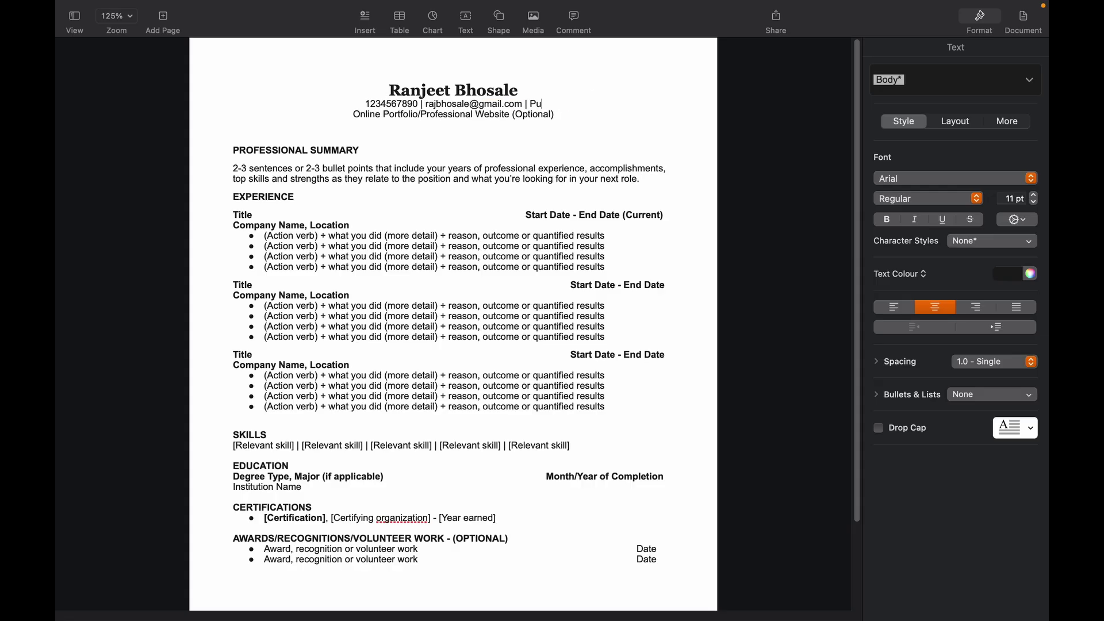
{"action": "type", "text": "ne, Maharashtra - "}
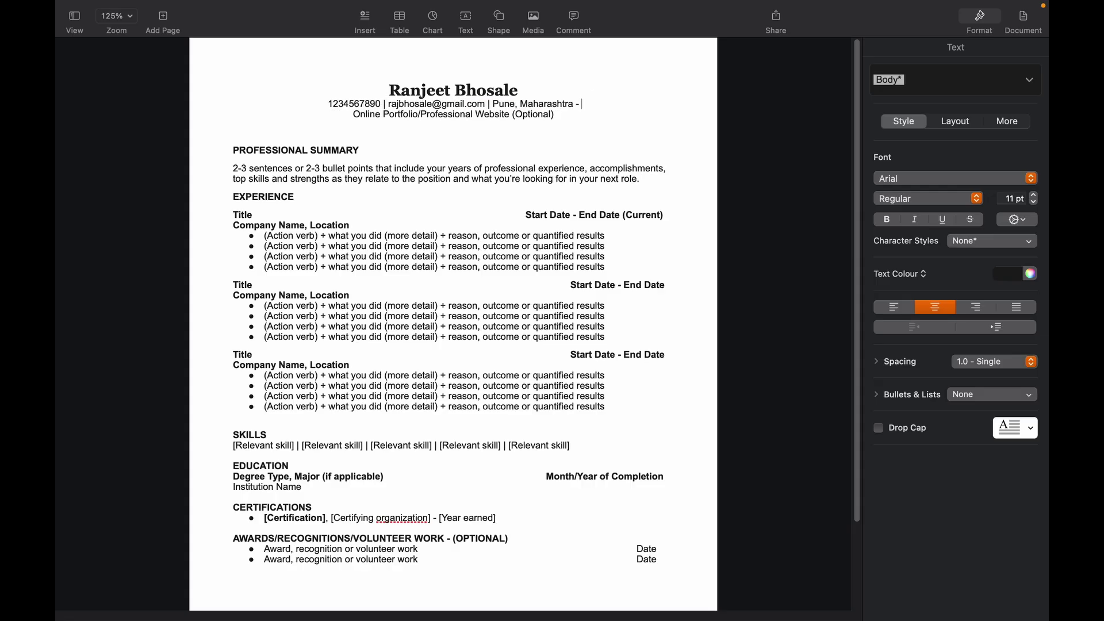
{"action": "type", "text": "411"}
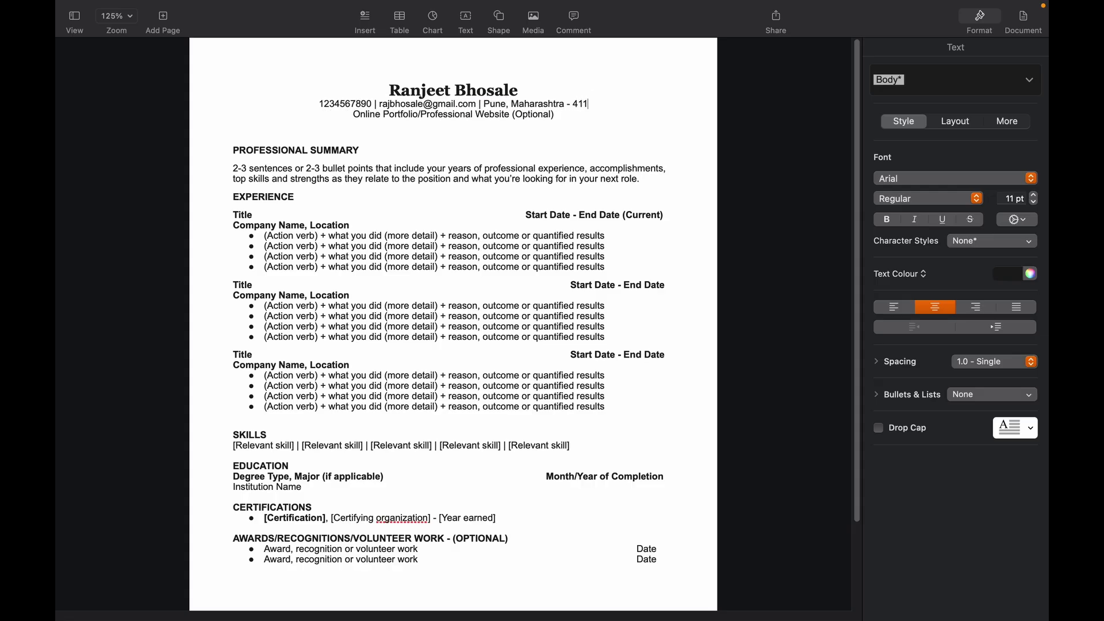
{"action": "type", "text": "061"}
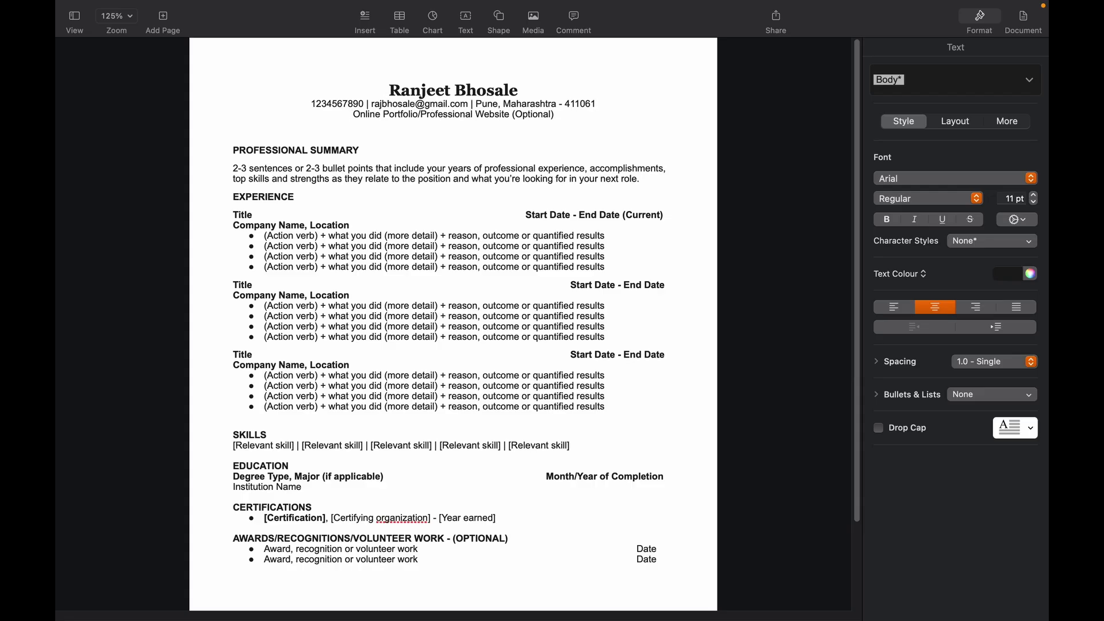
{"action": "left_click_drag", "start_coordinate": [353, 114], "coordinate": [553, 117]}
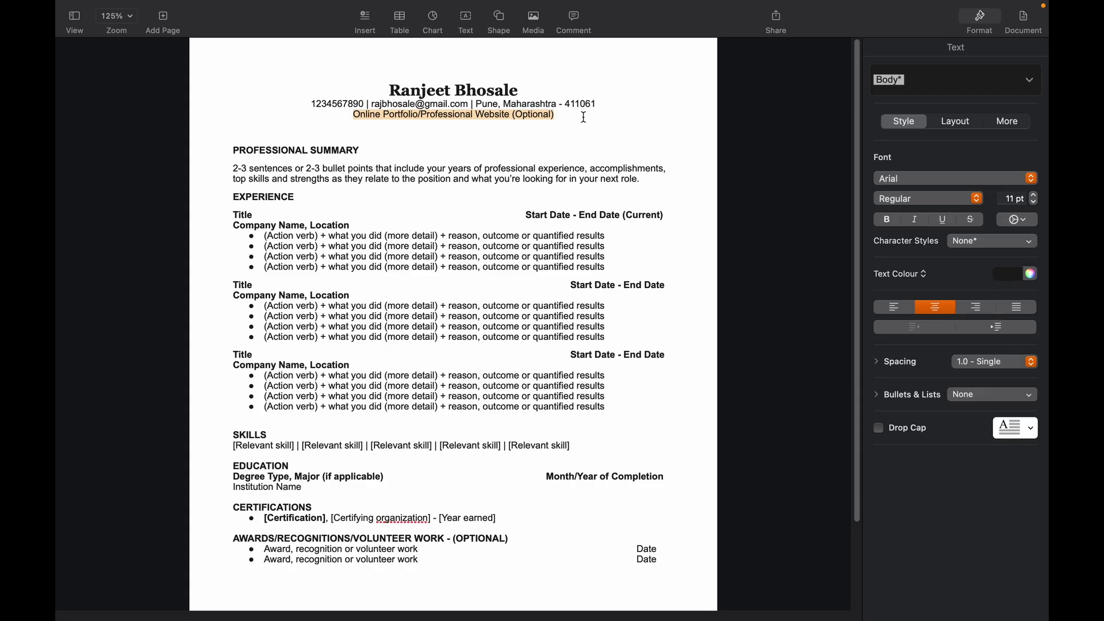
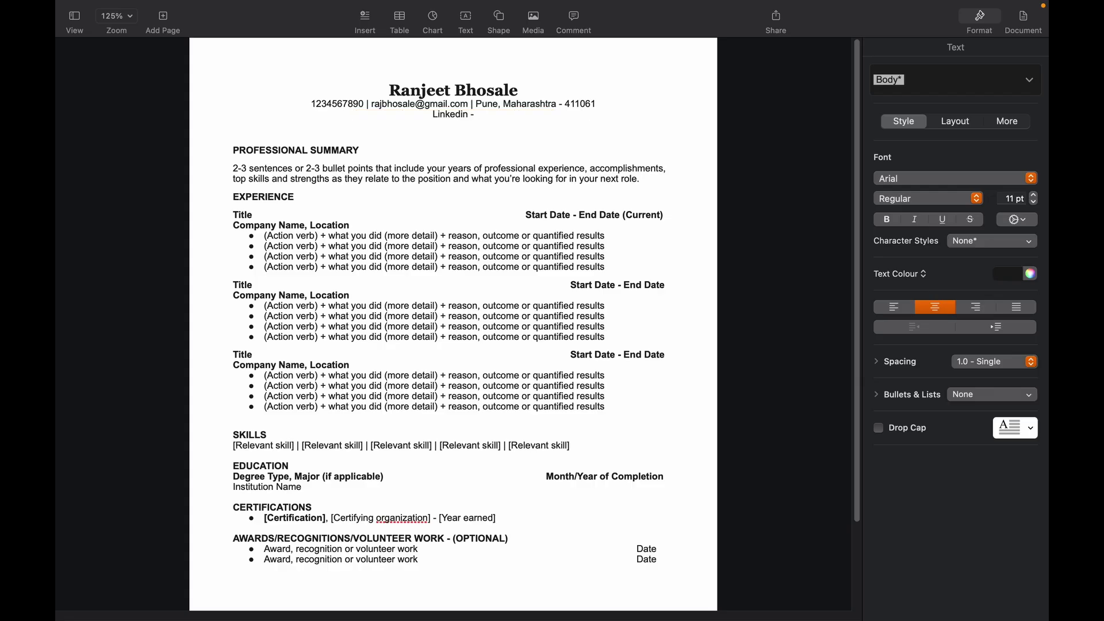
Step: Copy the LinkedIn profile web address from Brave and return to Pages
{"action": "key", "text": "super+Tab"}
{"action": "key", "text": "super+Tab"}
{"action": "key", "text": "super+Tab"}
{"action": "key", "text": "super+Tab"}
{"action": "key", "text": "super+Tab"}
{"action": "key", "text": "super+Tab"}
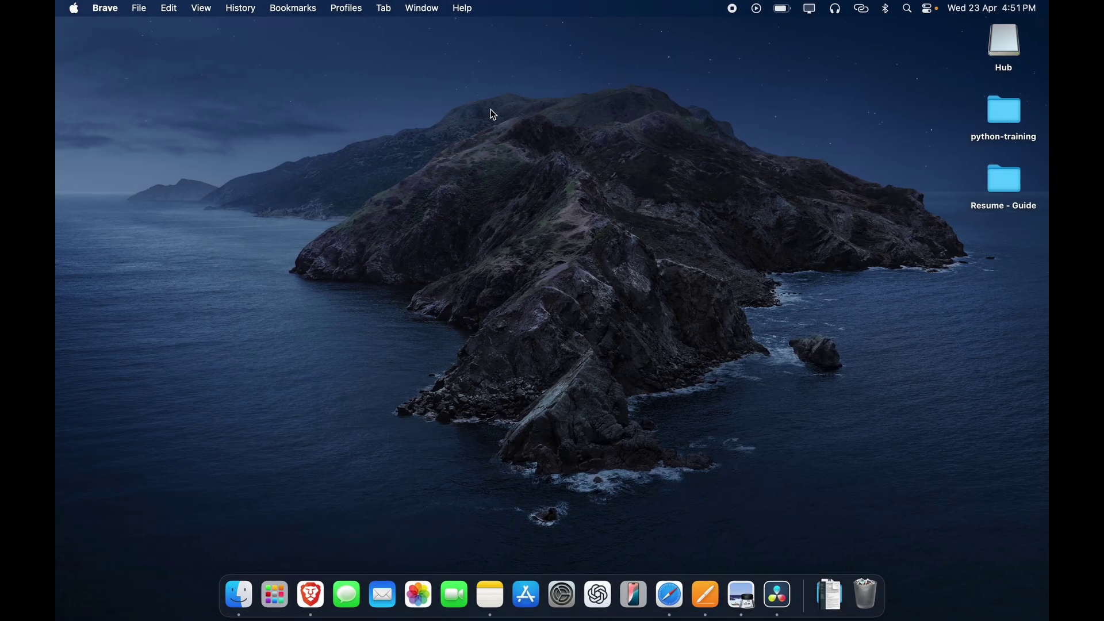
{"action": "left_click", "coordinate": [313, 575]}
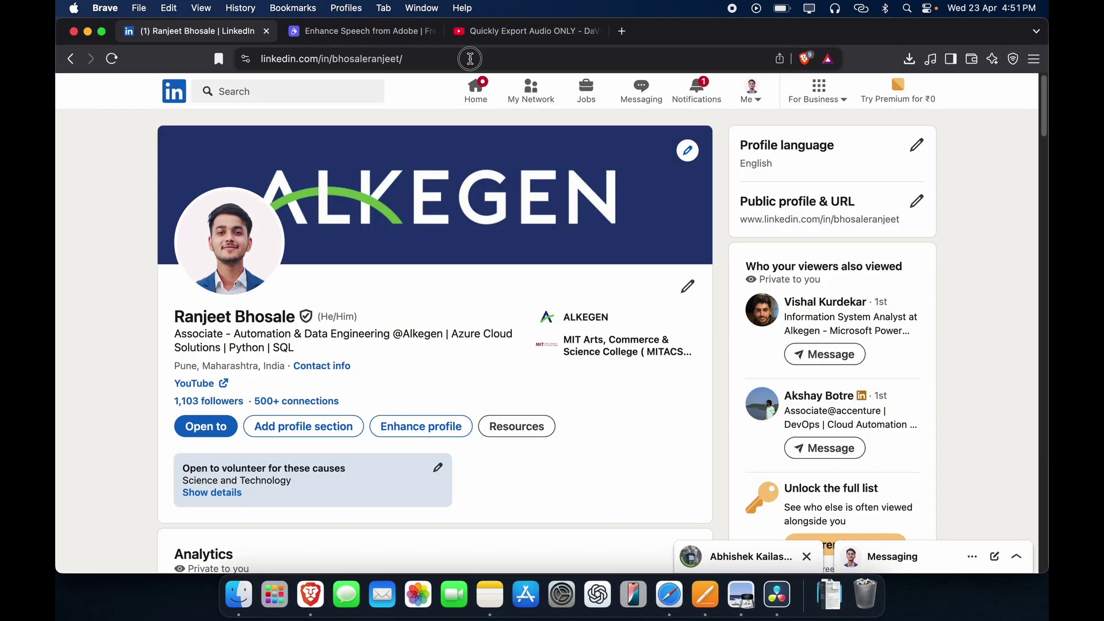
{"action": "left_click", "coordinate": [471, 59]}
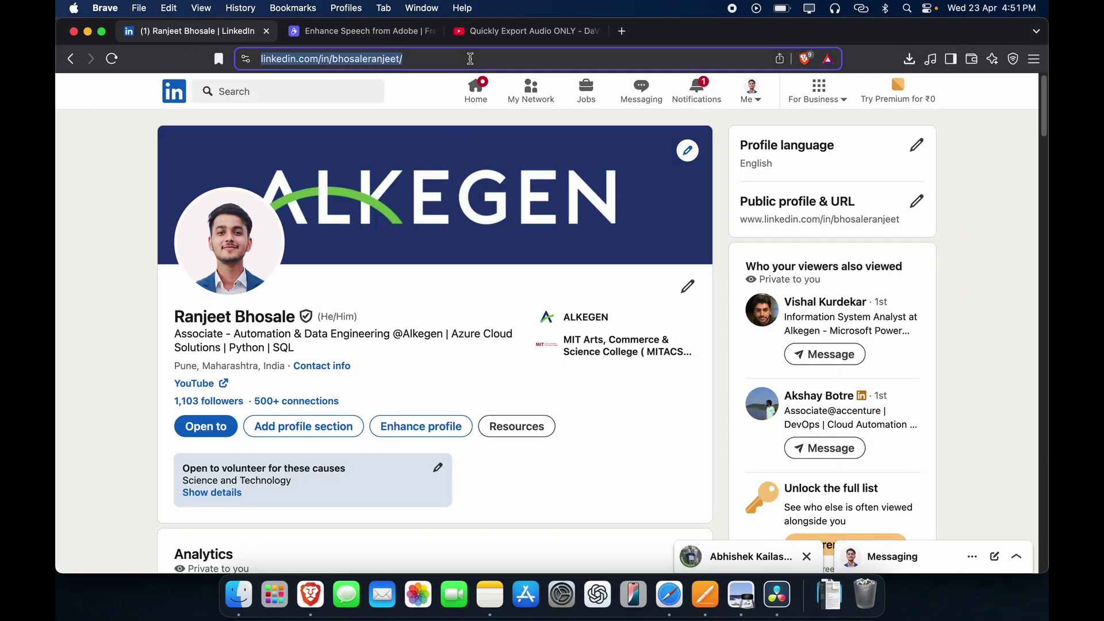
{"action": "key", "text": "super+Tab"}
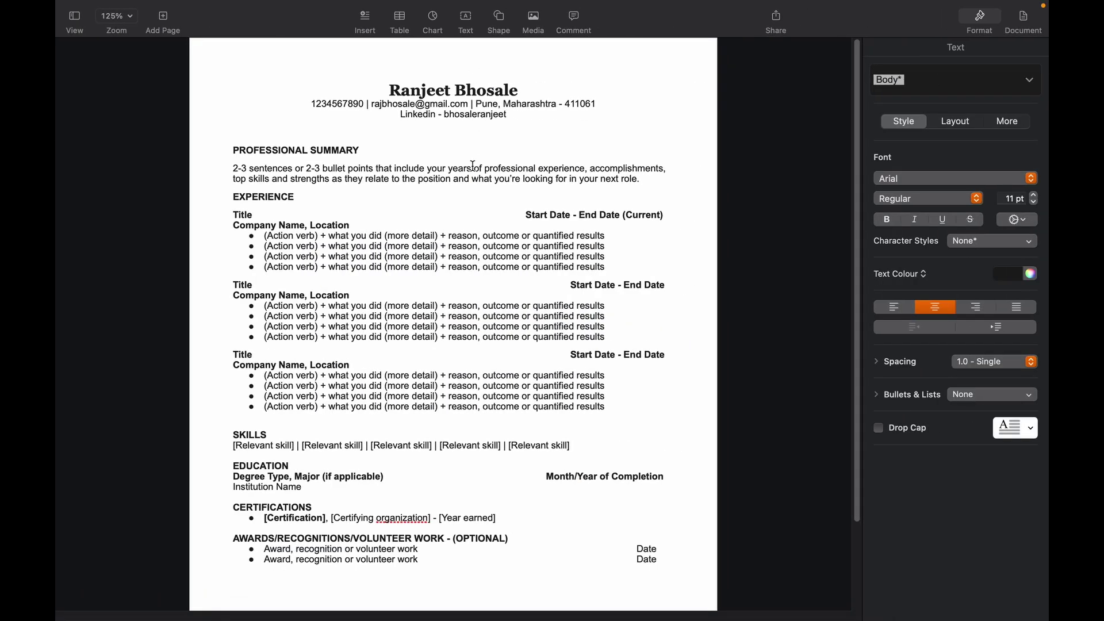
Step: Link the header's LinkedIn handle to the copied LinkedIn profile web page
{"action": "right_click", "coordinate": [479, 114]}
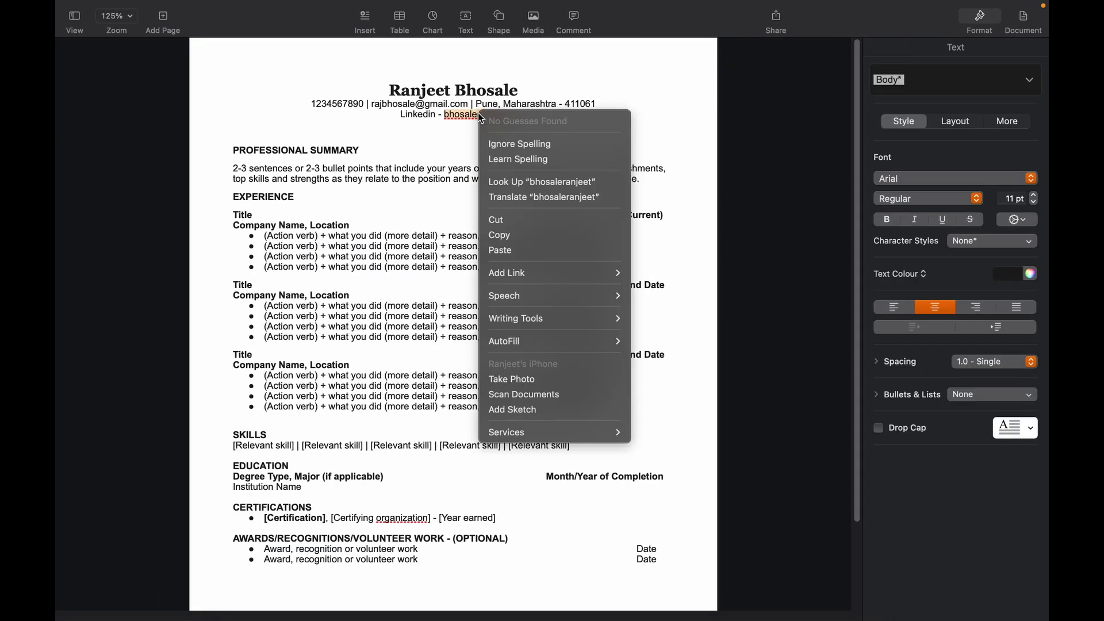
{"action": "mouse_move", "coordinate": [565, 271]}
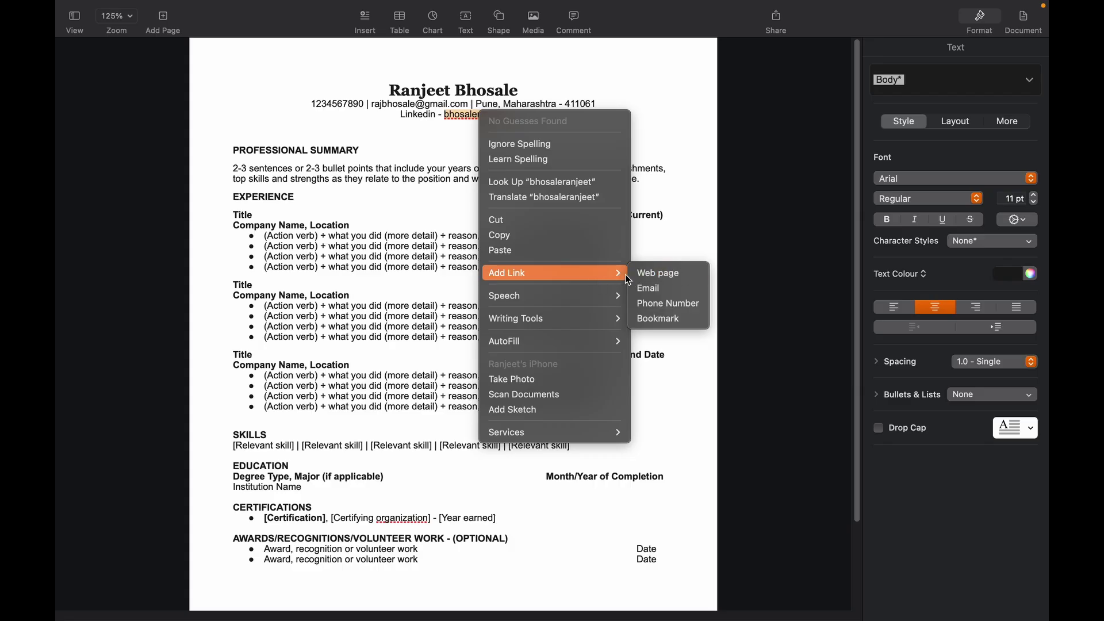
{"action": "left_click", "coordinate": [652, 276]}
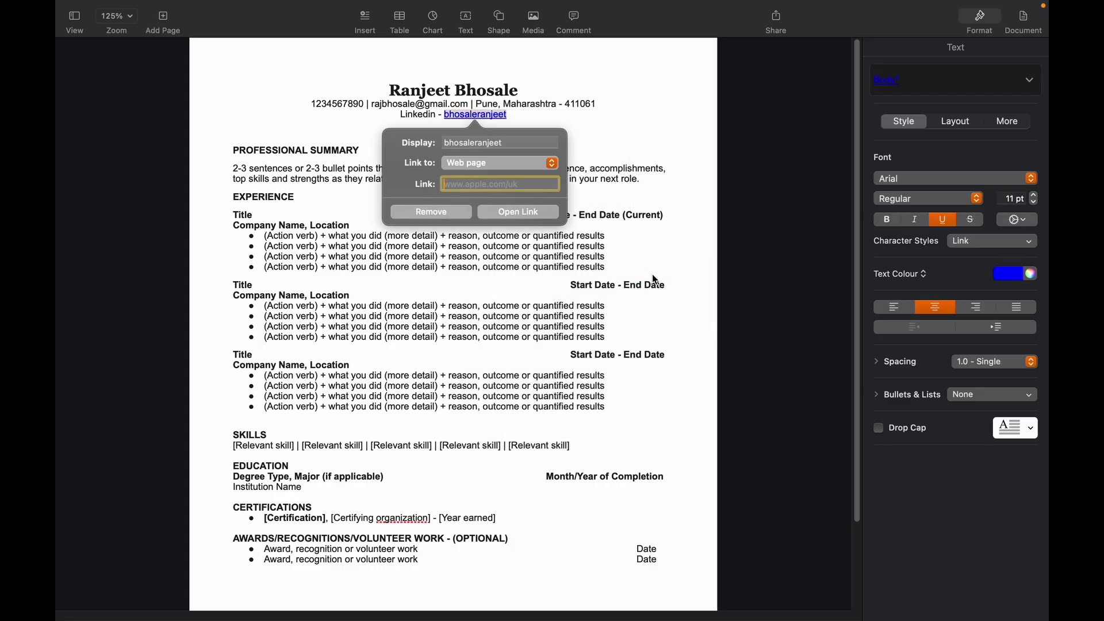
{"action": "key", "text": "super+v"}
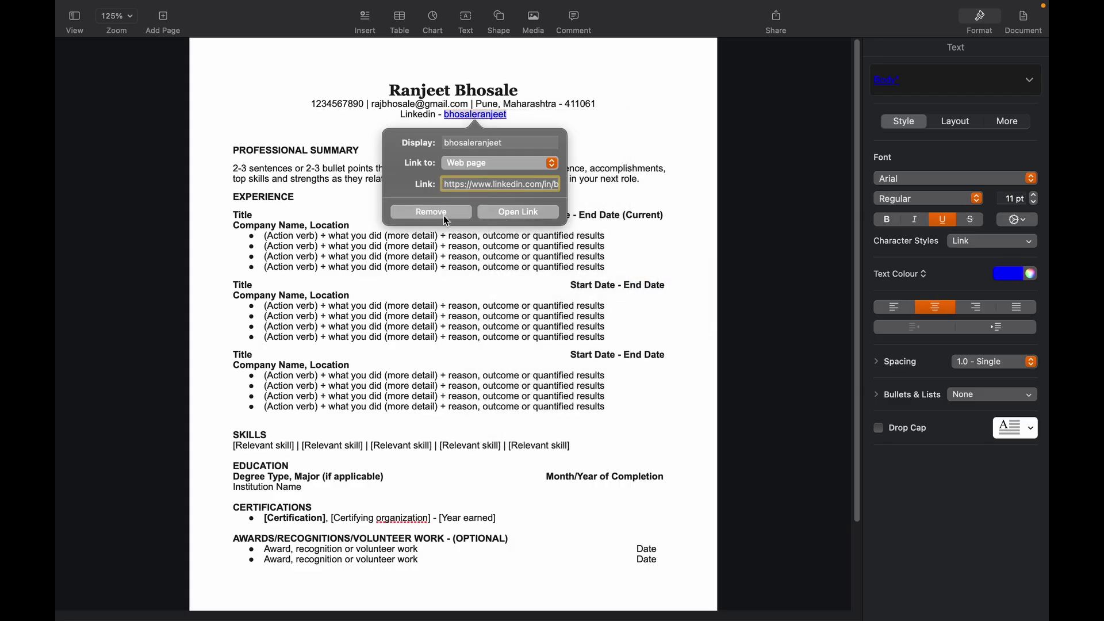
{"action": "left_click", "coordinate": [621, 150]}
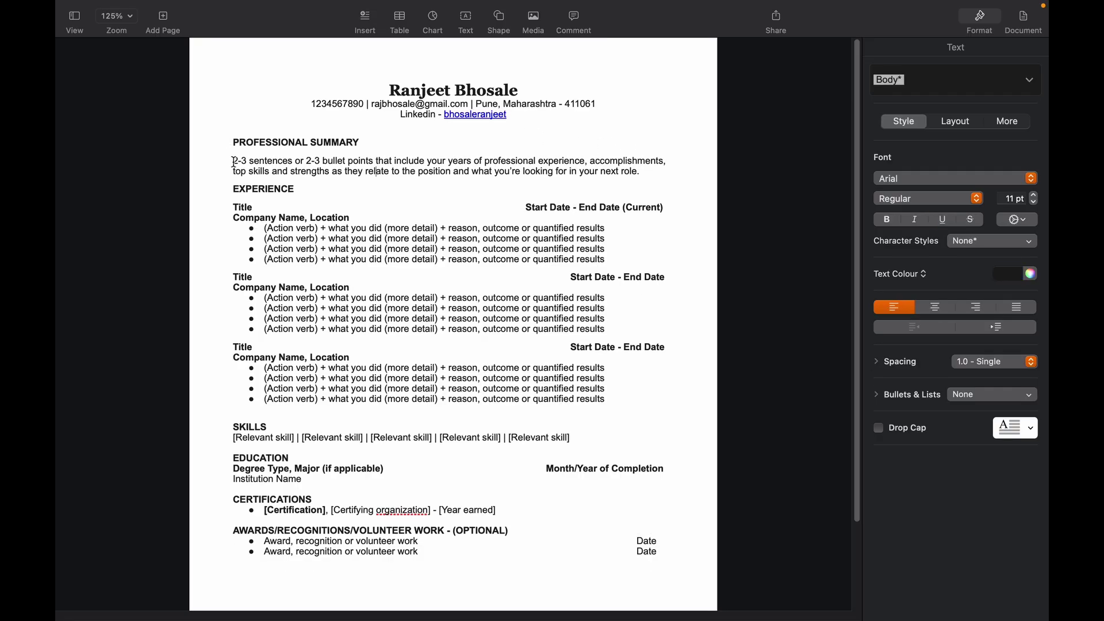
Step: Ask ChatGPT in Safari for a short, crisp professional summary template for the resume
{"action": "key", "text": "super+Tab"}
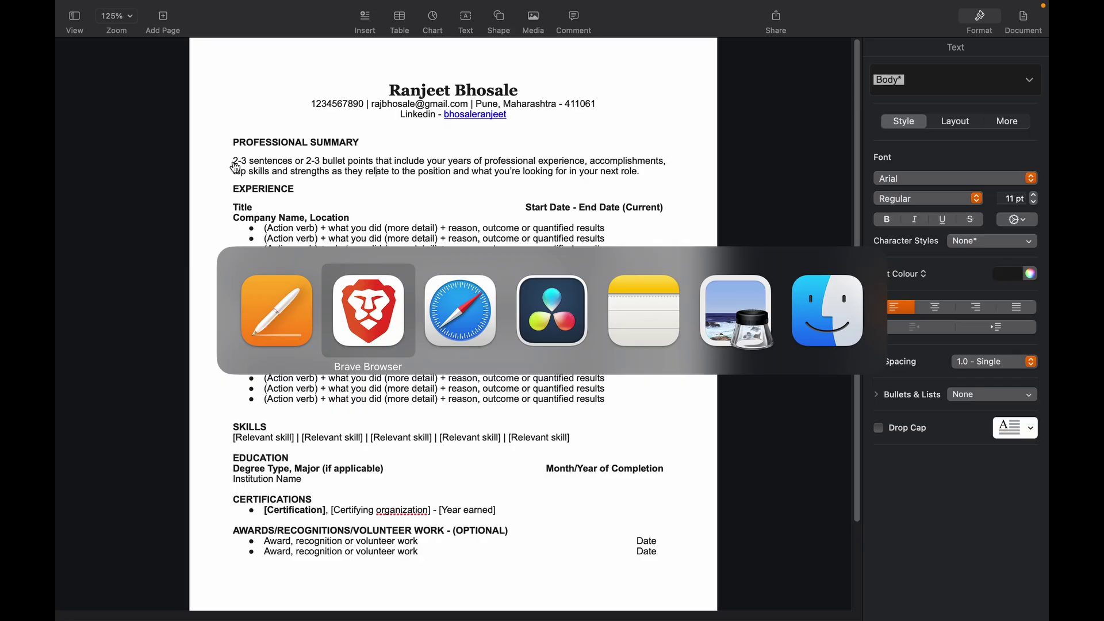
{"action": "key", "text": "super+Tab"}
{"action": "left_click", "coordinate": [661, 47]}
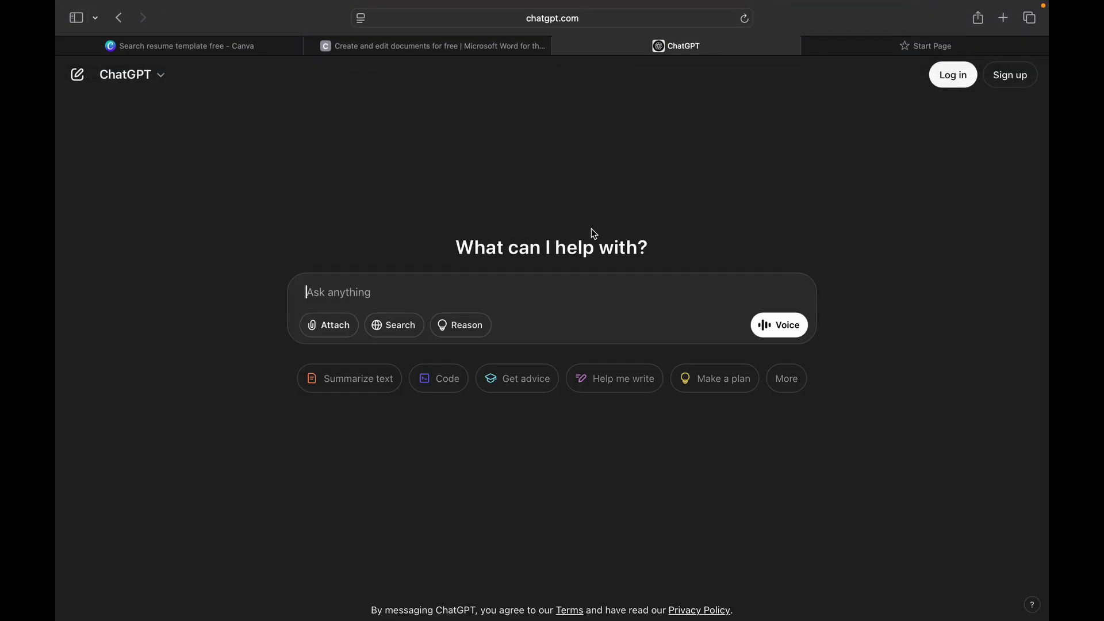
{"action": "type", "text": "give a templet for "}
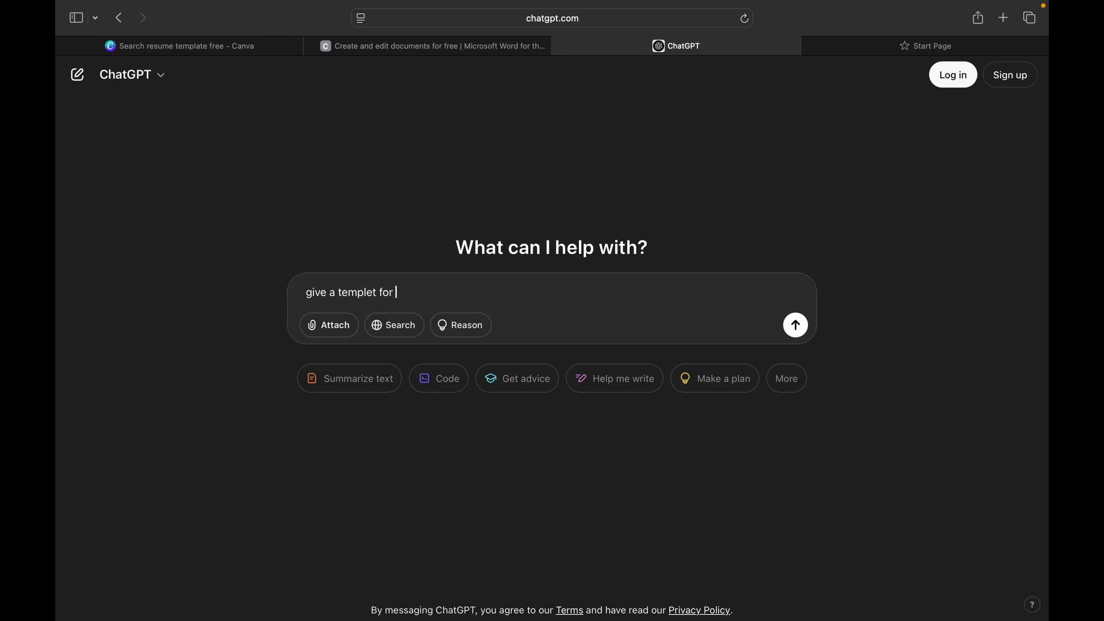
{"action": "type", "text": "professional summary which will be"}
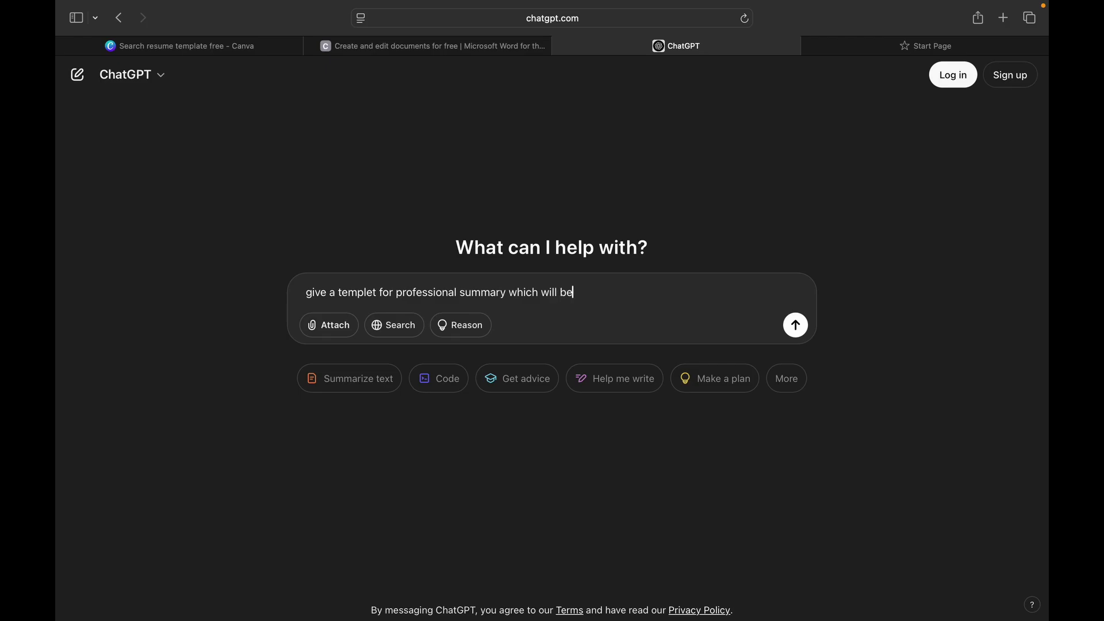
{"action": "type", "text": " used in my resume, keep it short and "}
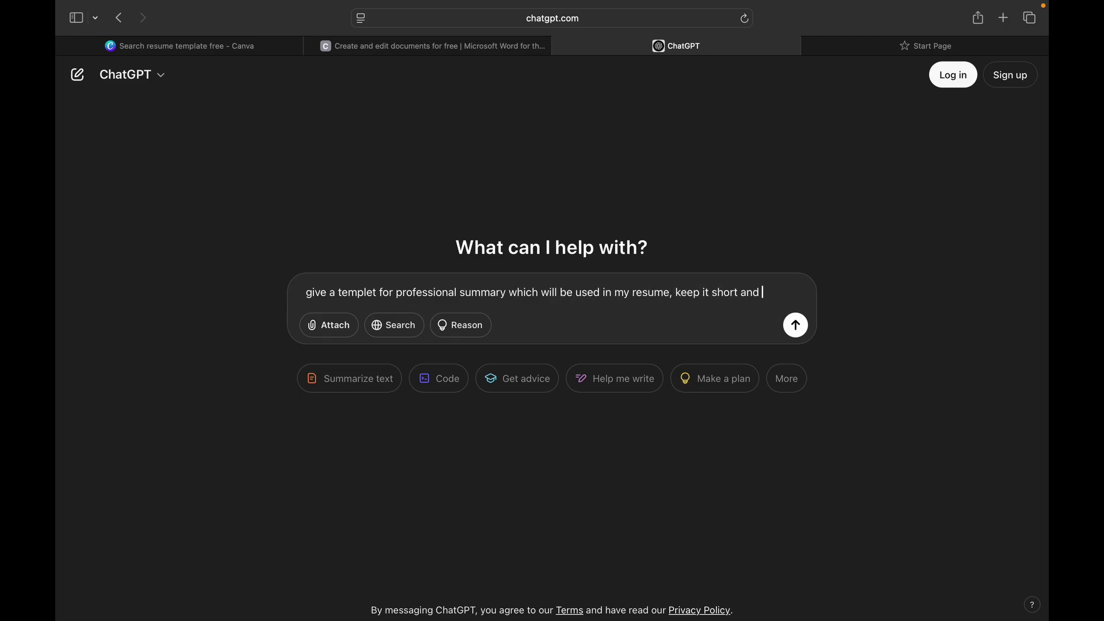
{"action": "type", "text": "crisp"}
{"action": "key", "text": "Return"}
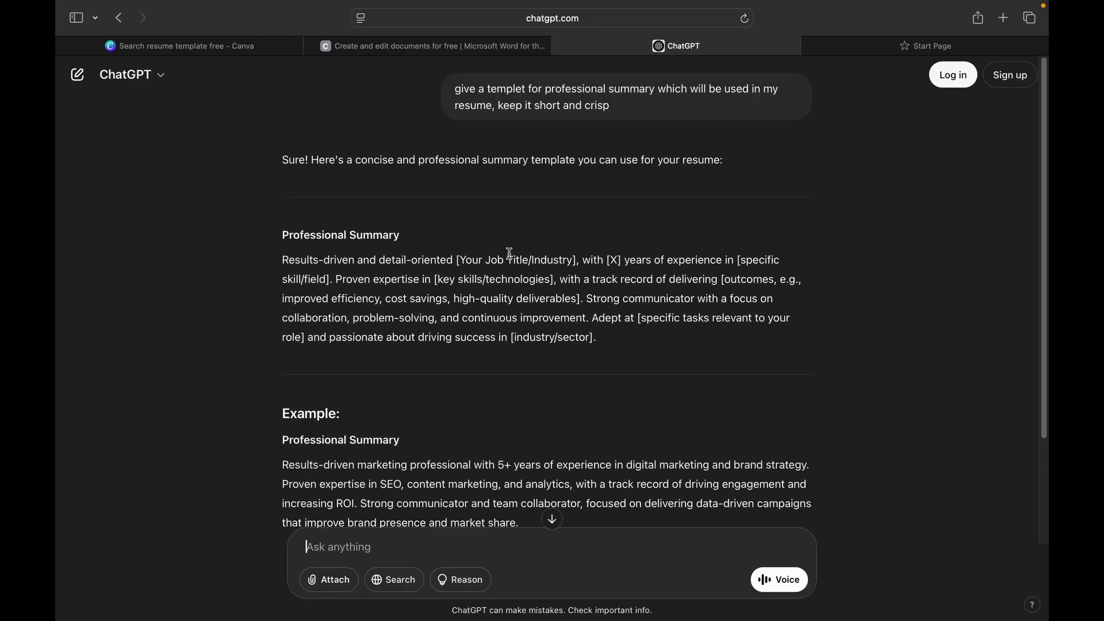
{"action": "left_click_drag", "start_coordinate": [458, 259], "coordinate": [547, 260]}
{"action": "left_click", "coordinate": [586, 276]}
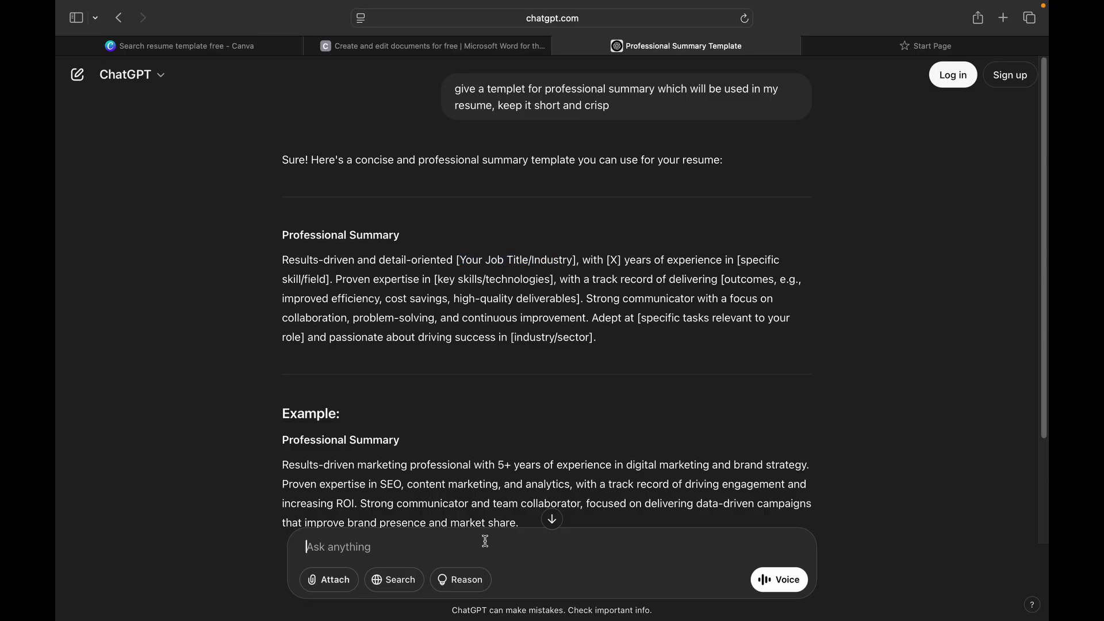
Step: Ask ChatGPT for a fresher-oriented summary and select the new Professional Summary paragraph
{"action": "type", "text": "I'm a freshe"}
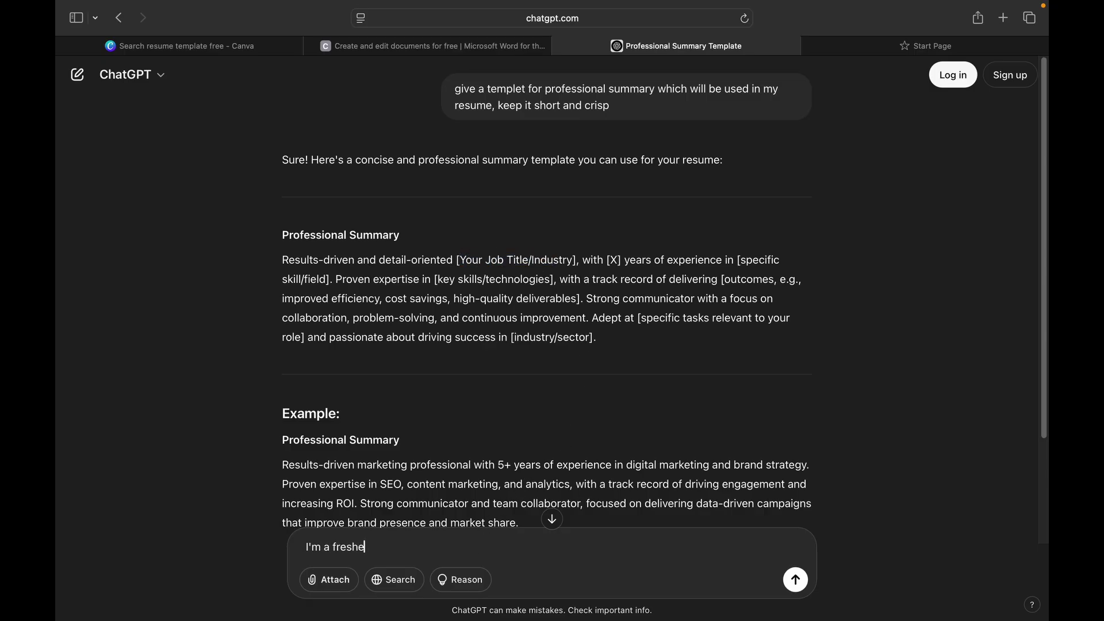
{"action": "type", "text": "r so write accordingly"}
{"action": "key", "text": "Return"}
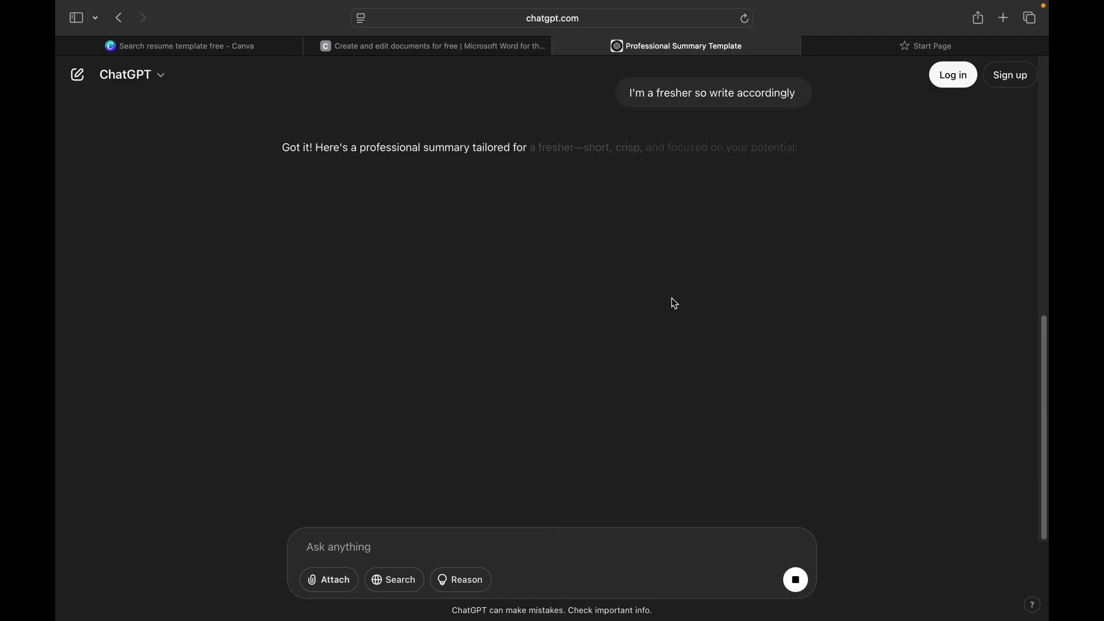
{"action": "scroll", "coordinate": [672, 298], "scroll_direction": "up", "scroll_amount": 10}
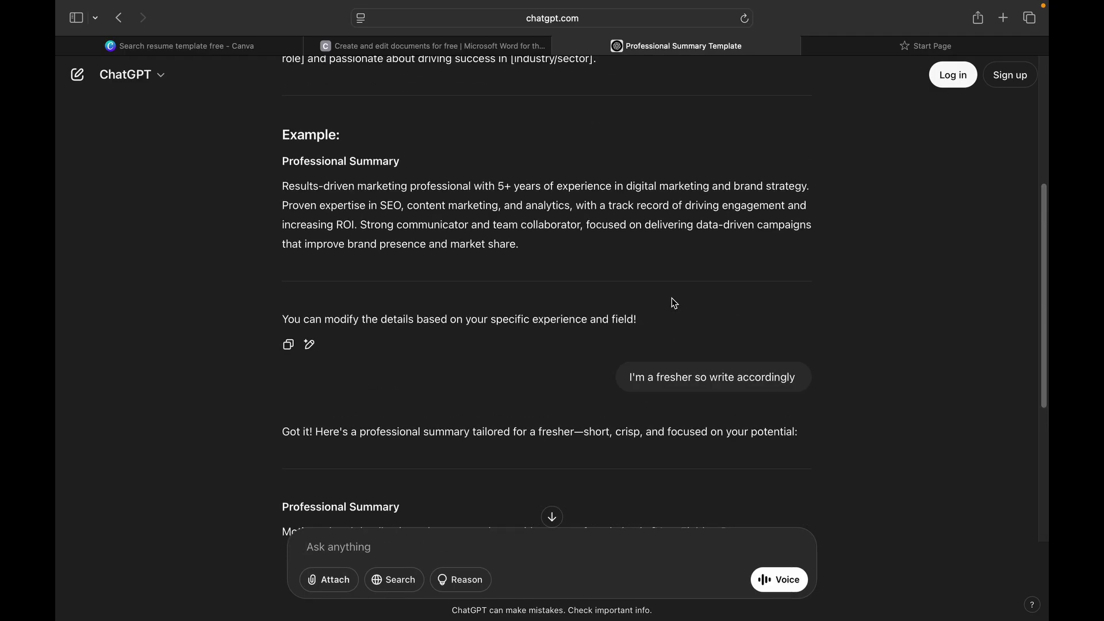
{"action": "scroll", "coordinate": [579, 282], "scroll_direction": "down", "scroll_amount": 10}
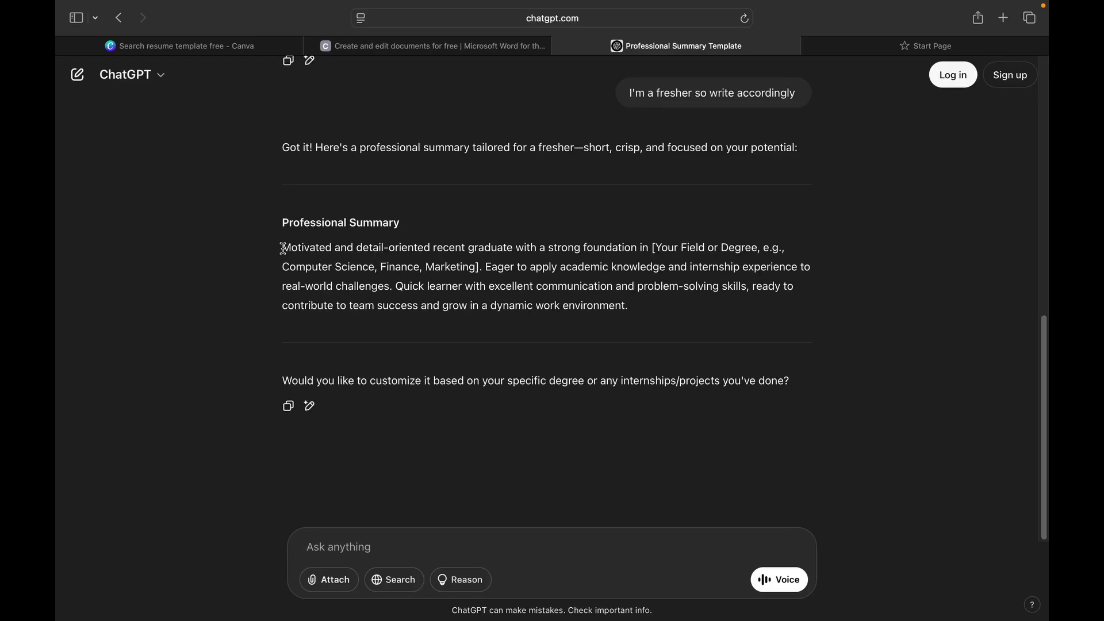
{"action": "left_click_drag", "start_coordinate": [282, 248], "coordinate": [645, 314]}
{"action": "key", "text": "super+c"}
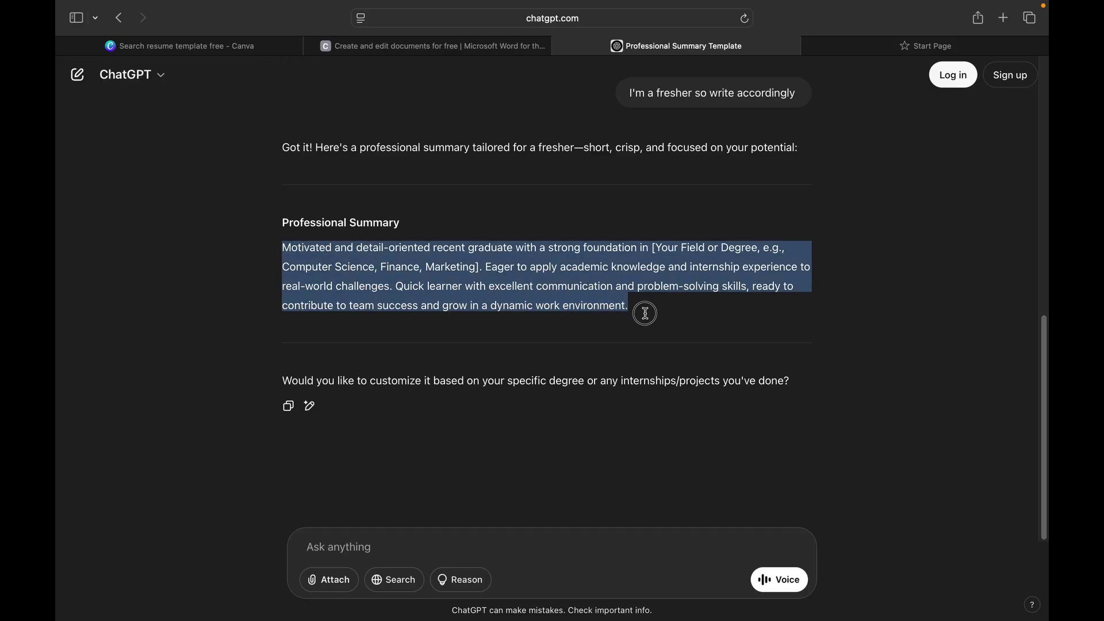
{"action": "key", "text": "super+Tab"}
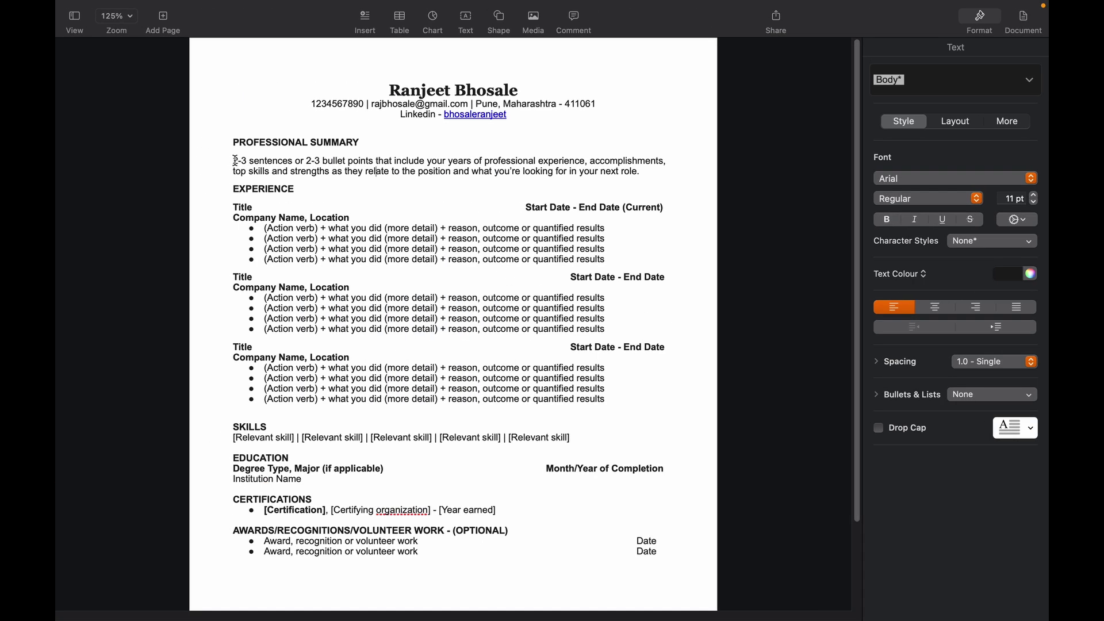
Step: Paste the fresher summary over the placeholder and fill its field with Web Development, Cloud Computing
{"action": "left_click_drag", "start_coordinate": [235, 162], "coordinate": [643, 176]}
{"action": "key", "text": "super+v"}
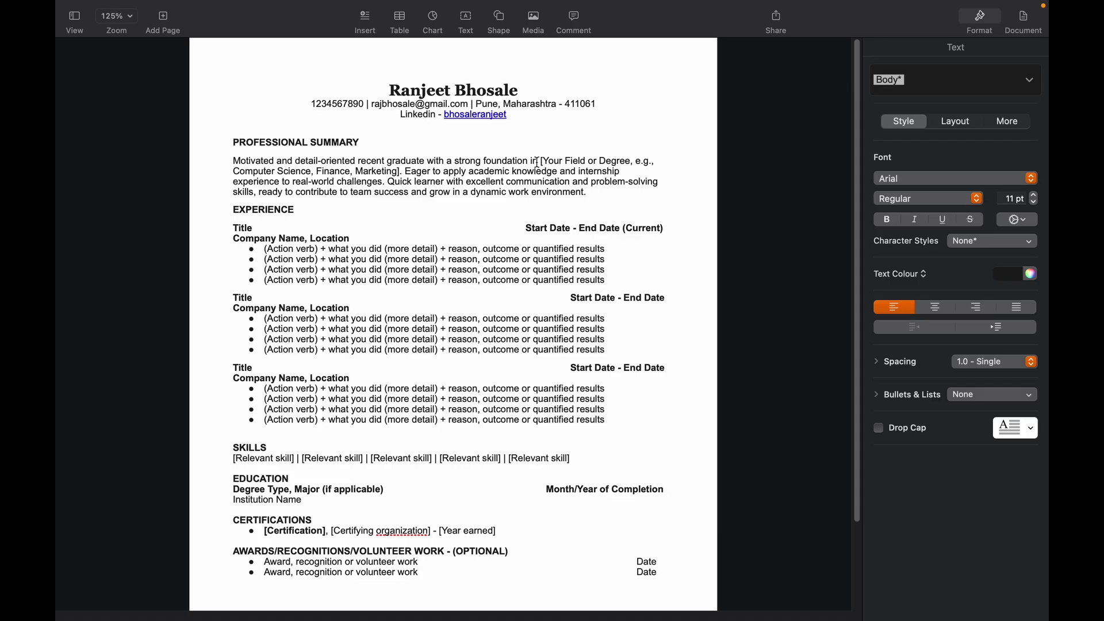
{"action": "left_click_drag", "start_coordinate": [544, 161], "coordinate": [312, 173]}
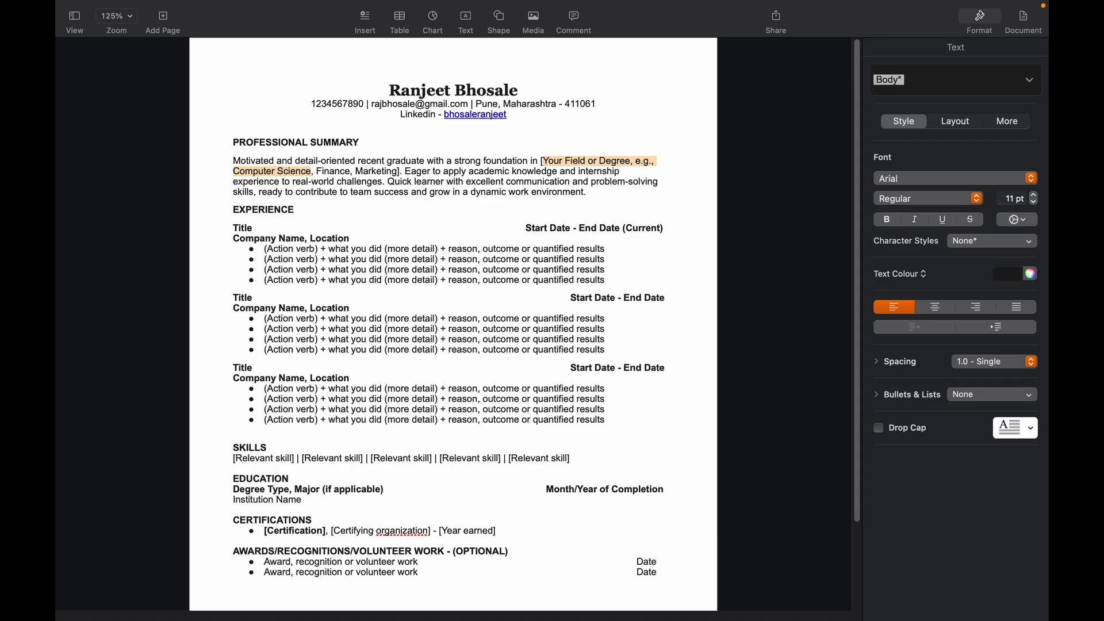
{"action": "key", "text": "BackSpace"}
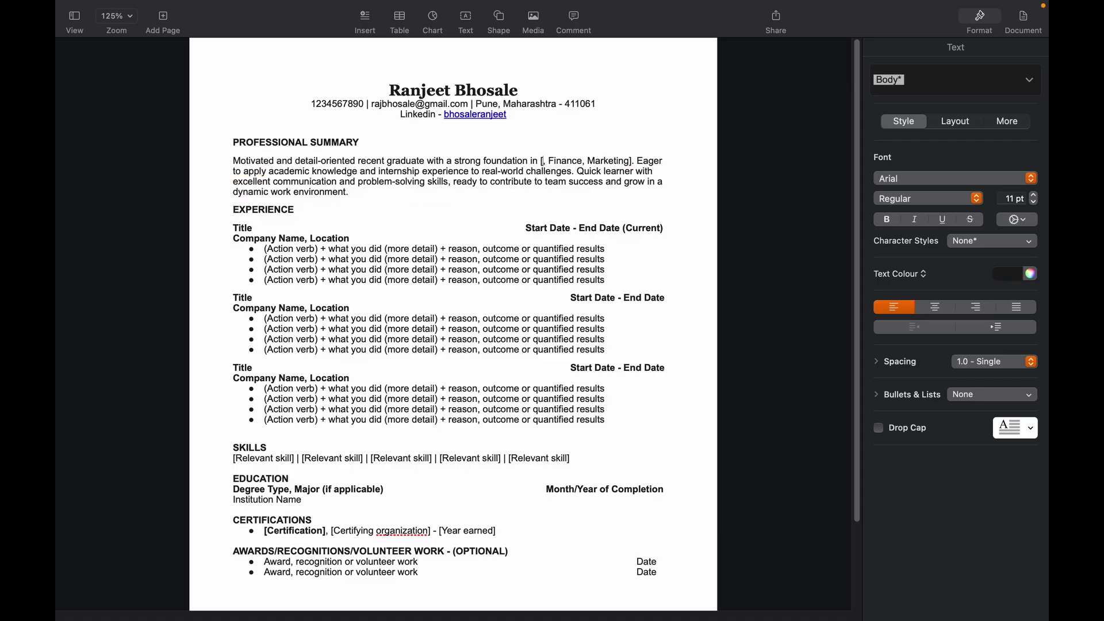
{"action": "key", "text": "BackSpace"}
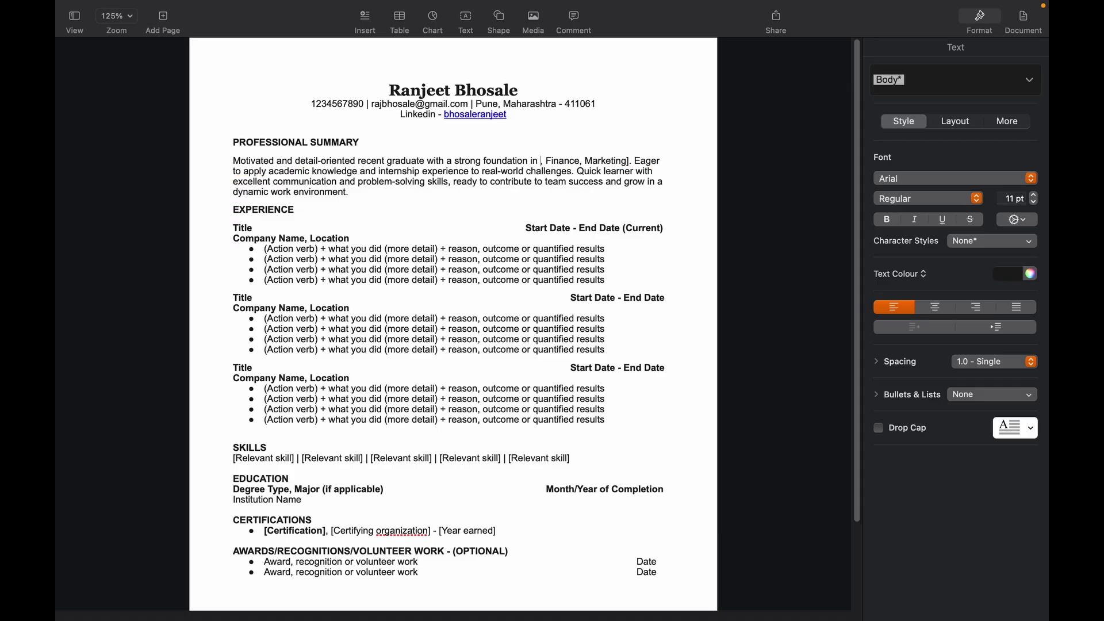
{"action": "type", "text": "Web Development"}
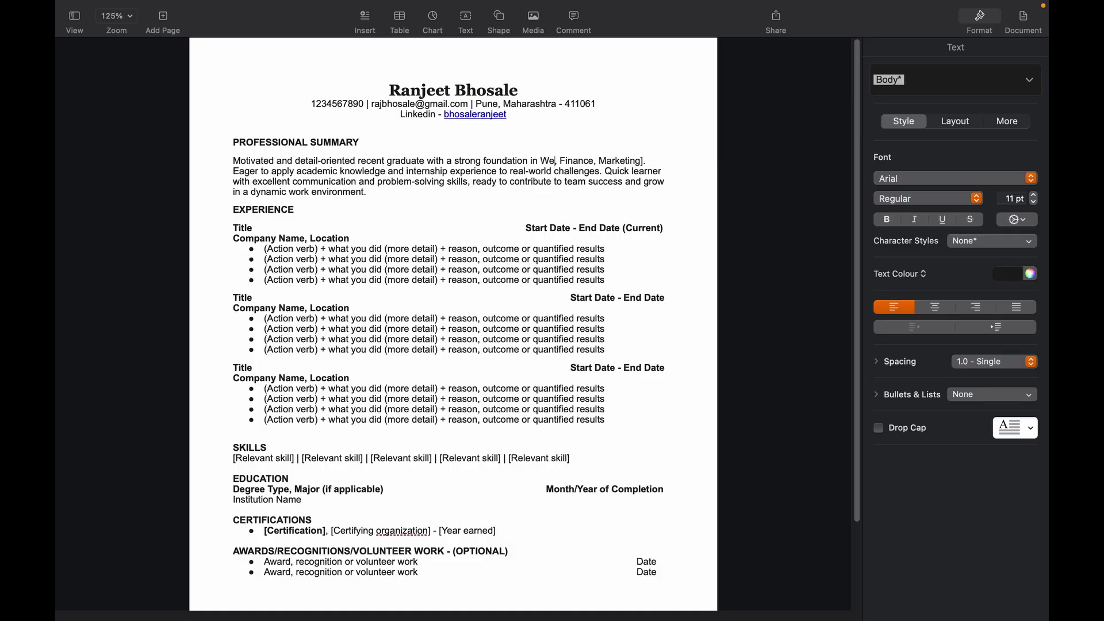
{"action": "left_click", "coordinate": [624, 161]}
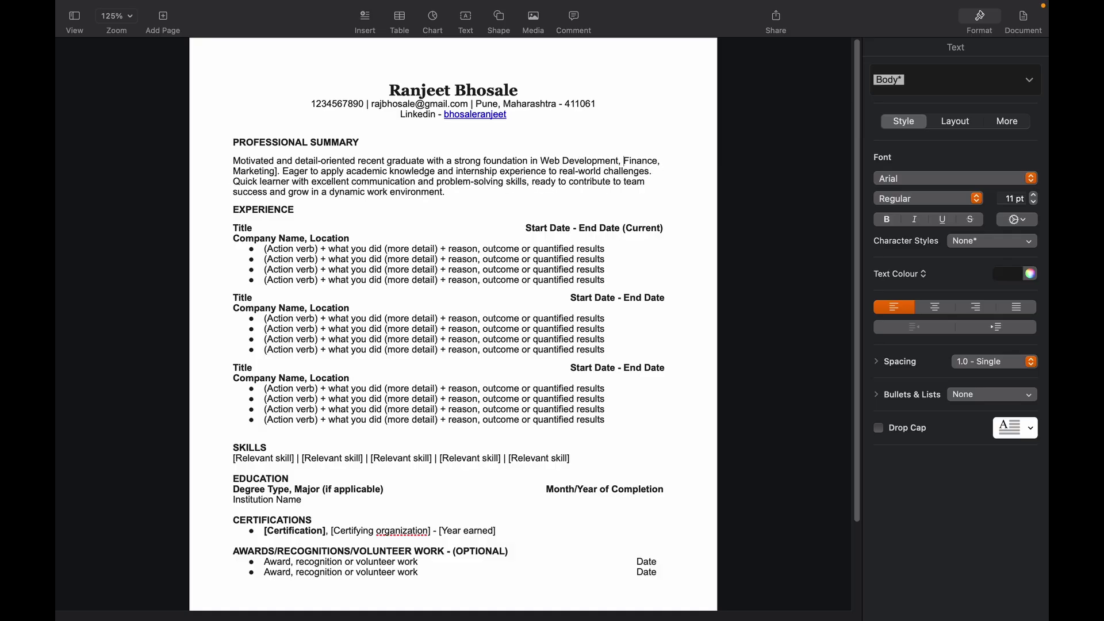
{"action": "left_click", "coordinate": [278, 171], "text": "shift"}
{"action": "key", "text": "BackSpace"}
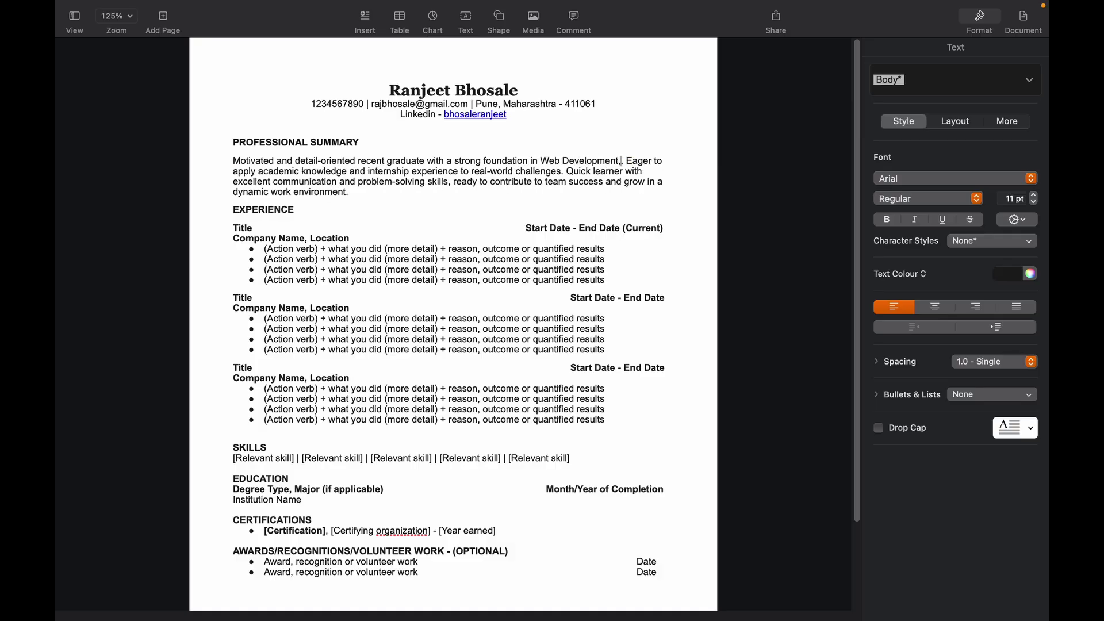
{"action": "type", "text": "Cloud Computing"}
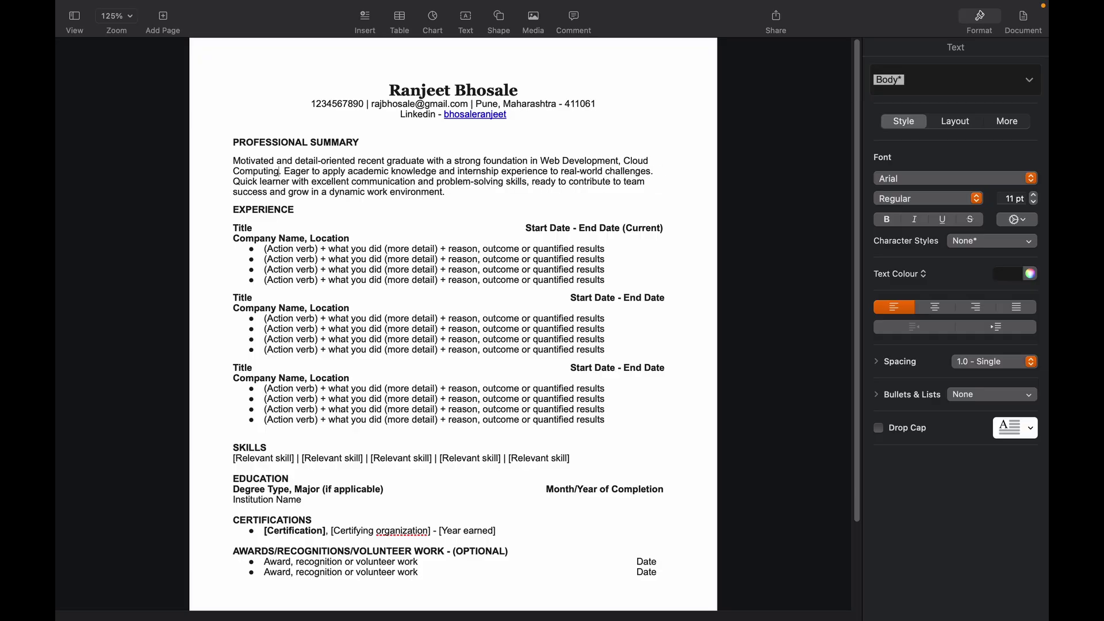
{"action": "left_click", "coordinate": [470, 198]}
Step: Remove the third Experience entry, leaving two job entries
{"action": "left_click_drag", "start_coordinate": [234, 162], "coordinate": [459, 198]}
{"action": "left_click", "coordinate": [474, 200]}
{"action": "key", "text": "super+z"}
Step: Delete the Start Date - End Date text from both Experience title lines
{"action": "left_click", "coordinate": [251, 229]}
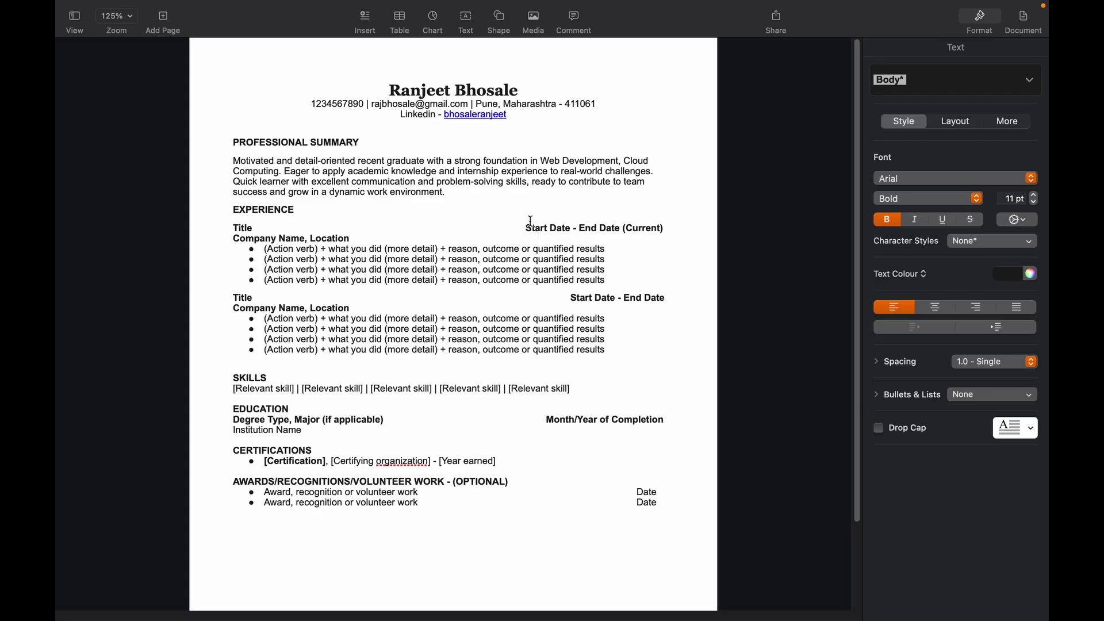
{"action": "left_click_drag", "start_coordinate": [530, 226], "coordinate": [654, 237]}
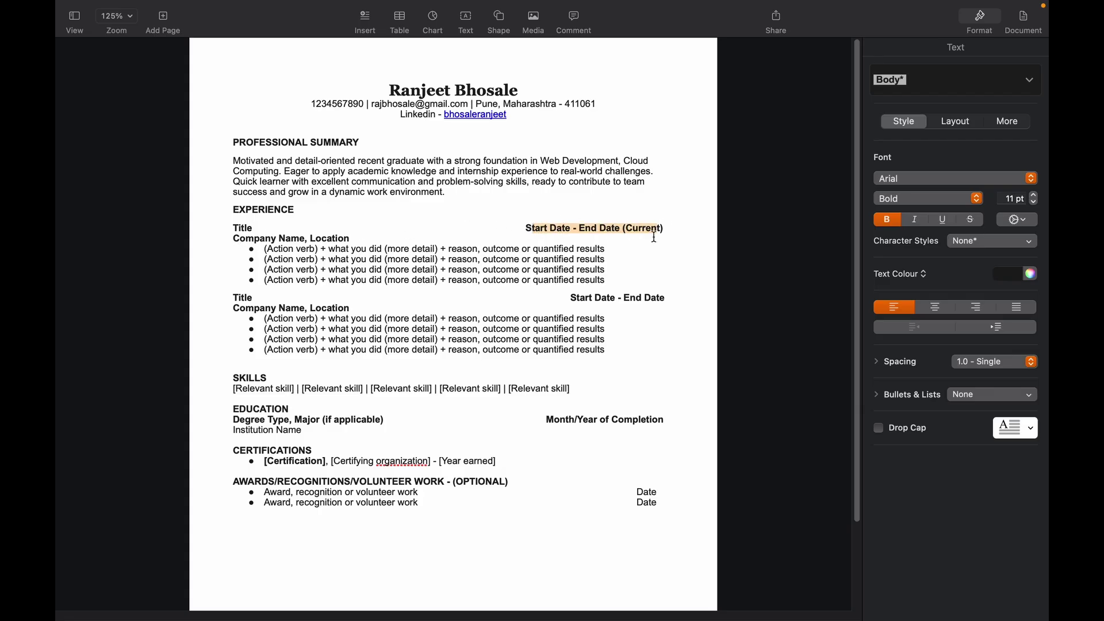
{"action": "left_click", "coordinate": [654, 235]}
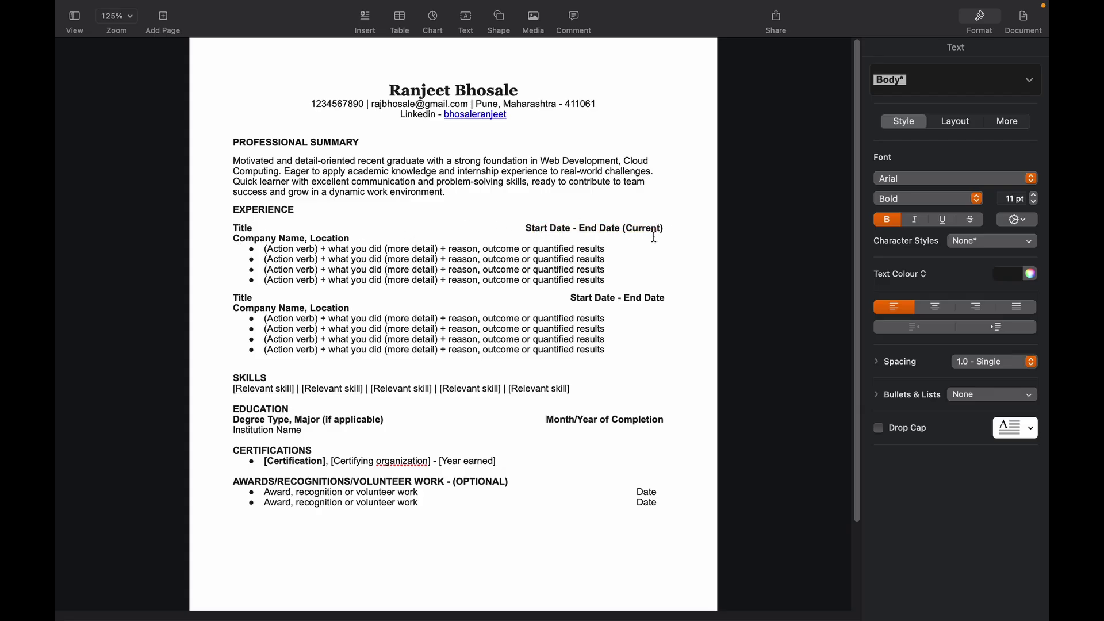
{"action": "left_click", "coordinate": [606, 228]}
{"action": "left_click_drag", "start_coordinate": [663, 229], "coordinate": [515, 229]}
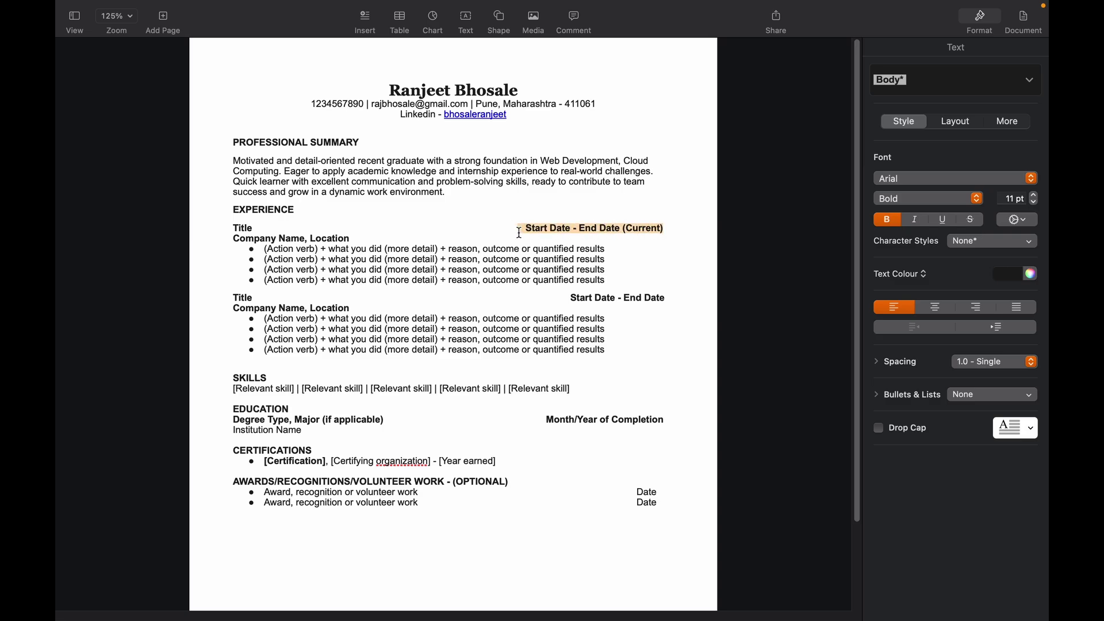
{"action": "key", "text": "BackSpace"}
{"action": "left_click", "coordinate": [568, 298]}
{"action": "key", "text": "super+shift+Right"}
{"action": "key", "text": "BackSpace"}
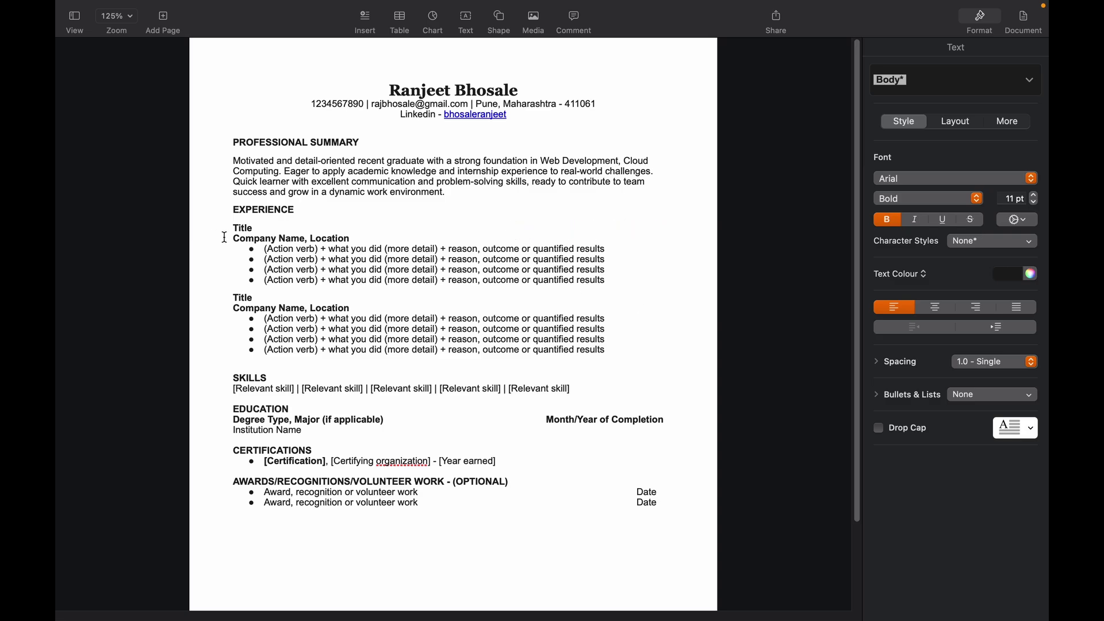
Step: Overwrite the Company Name, Location placeholder with 'Tech Stack'
{"action": "left_click_drag", "start_coordinate": [235, 241], "coordinate": [354, 240]}
{"action": "type", "text": "Tech Stac"}
{"action": "type", "text": "k"}
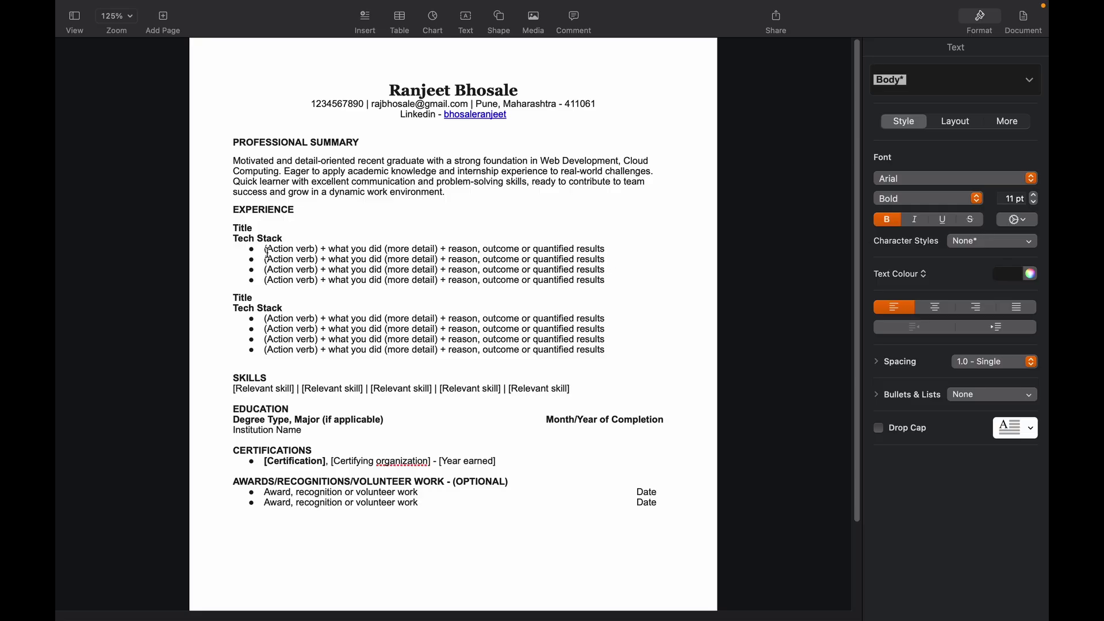
{"action": "left_click_drag", "start_coordinate": [267, 250], "coordinate": [387, 250]}
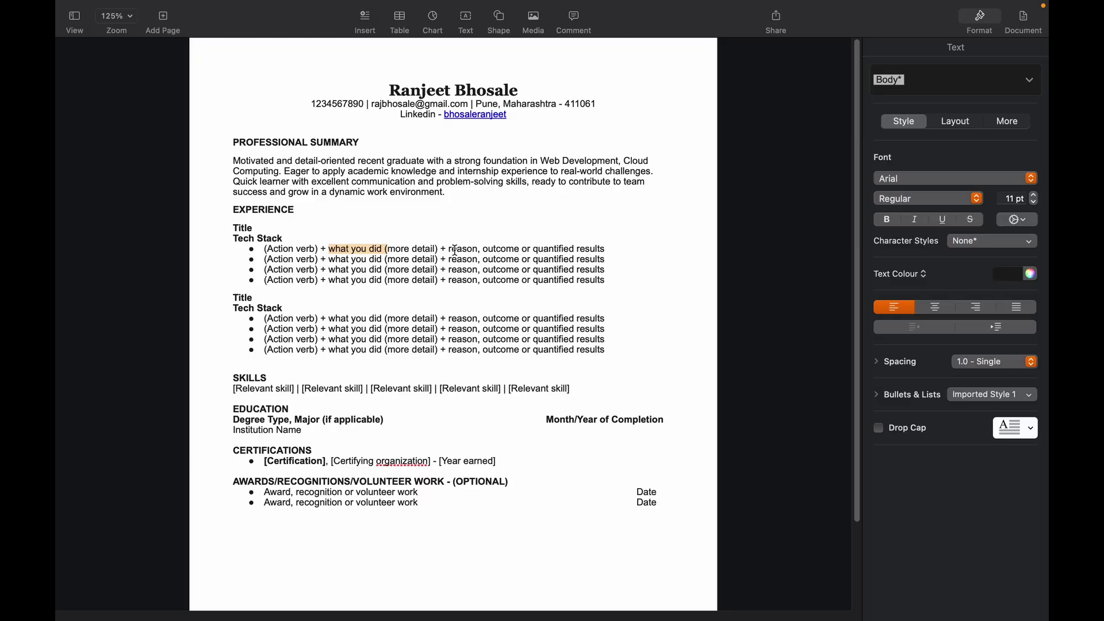
Step: Look over the first bullet's template text, then bring the ChatGPT browser window forward
{"action": "left_click_drag", "start_coordinate": [454, 250], "coordinate": [549, 248]}
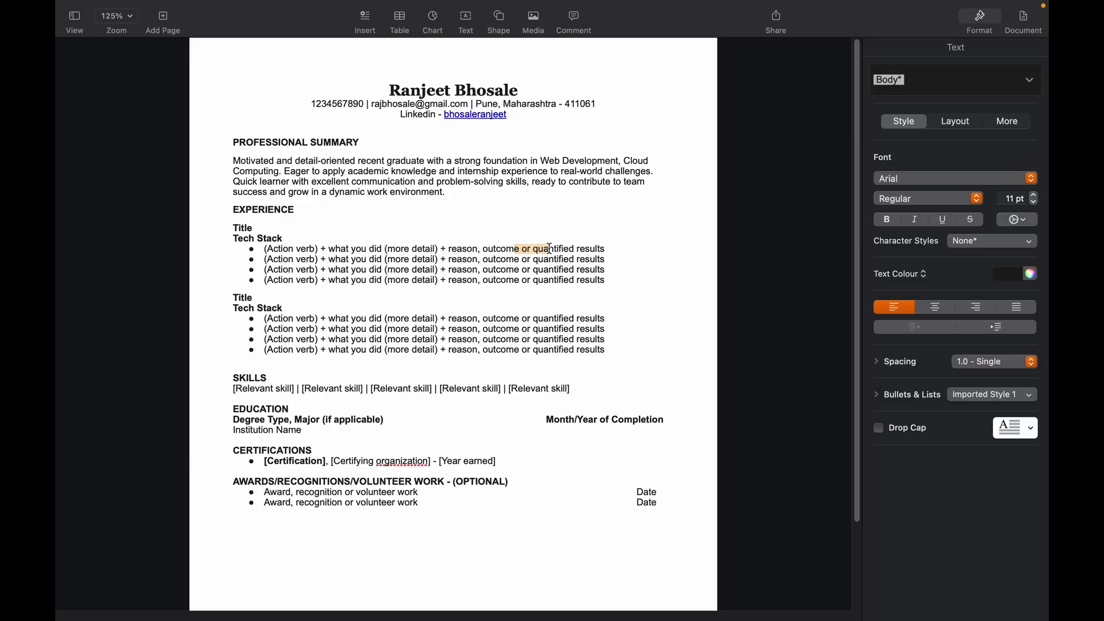
{"action": "left_click", "coordinate": [609, 270]}
{"action": "key", "text": "super+Tab"}
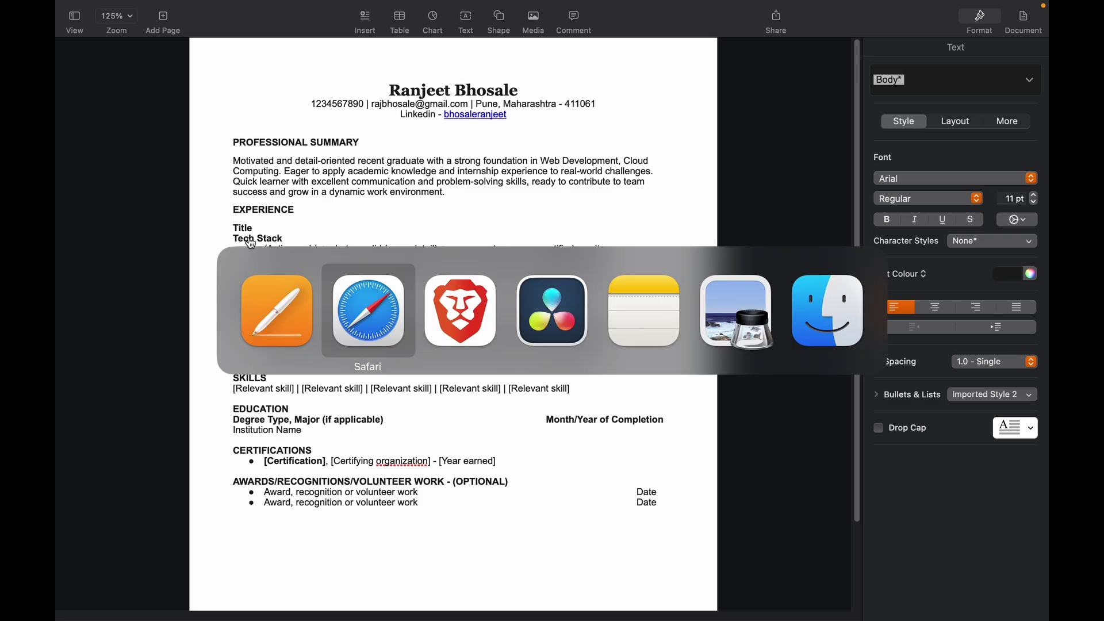
{"action": "key", "text": "Tab"}
{"action": "key", "text": "shift+Tab"}
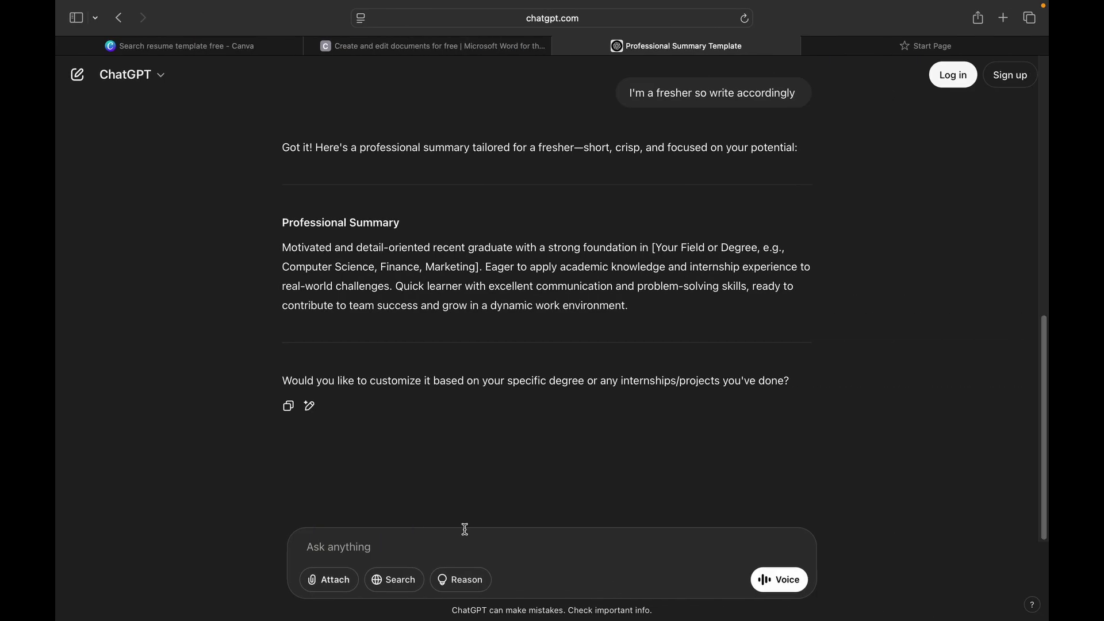
Step: Paste the project description into ChatGPT with 'Convert this into' and grab the Pages bullet template
{"action": "left_click", "coordinate": [463, 535]}
{"action": "type", "text": "Created a dynamic and comprehensive online platform to showcase qualifications, skills, achievements, certifications, and projects. ● Features an engaging landing page, detailed biography, contact form, blog section, project gallery, and an intuitive admin panel. ● Empowered self-promotion and professional networking, enabling easy content updates and visitor engagement."}
{"action": "key", "text": "shift+Return"}
{"action": "key", "text": "shift+Return"}
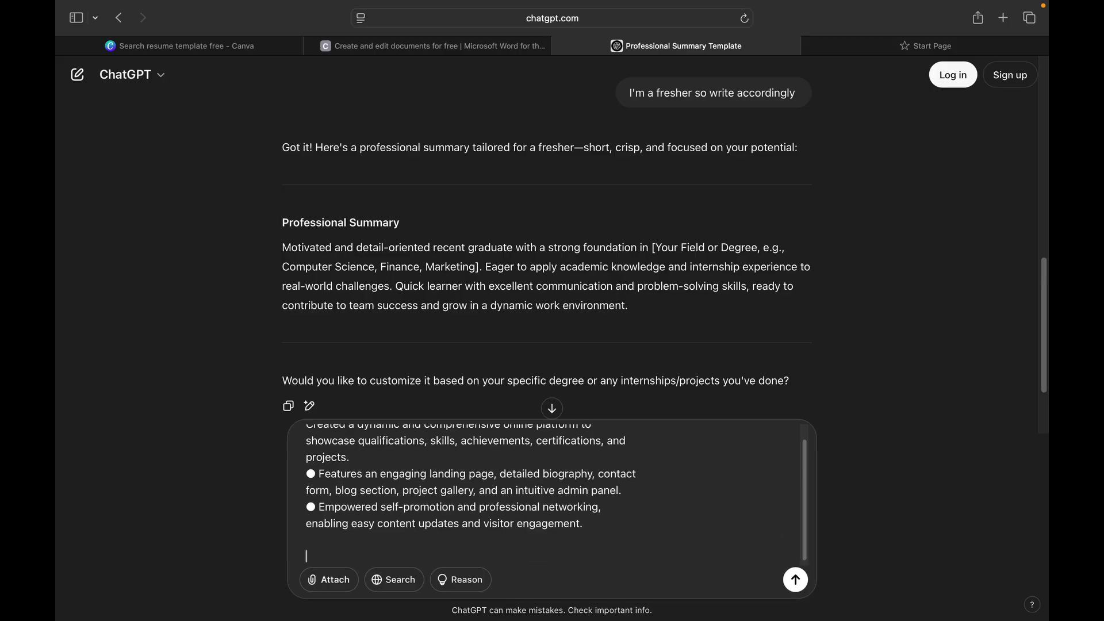
{"action": "type", "text": "Convert this into"}
{"action": "key", "text": "super+Tab"}
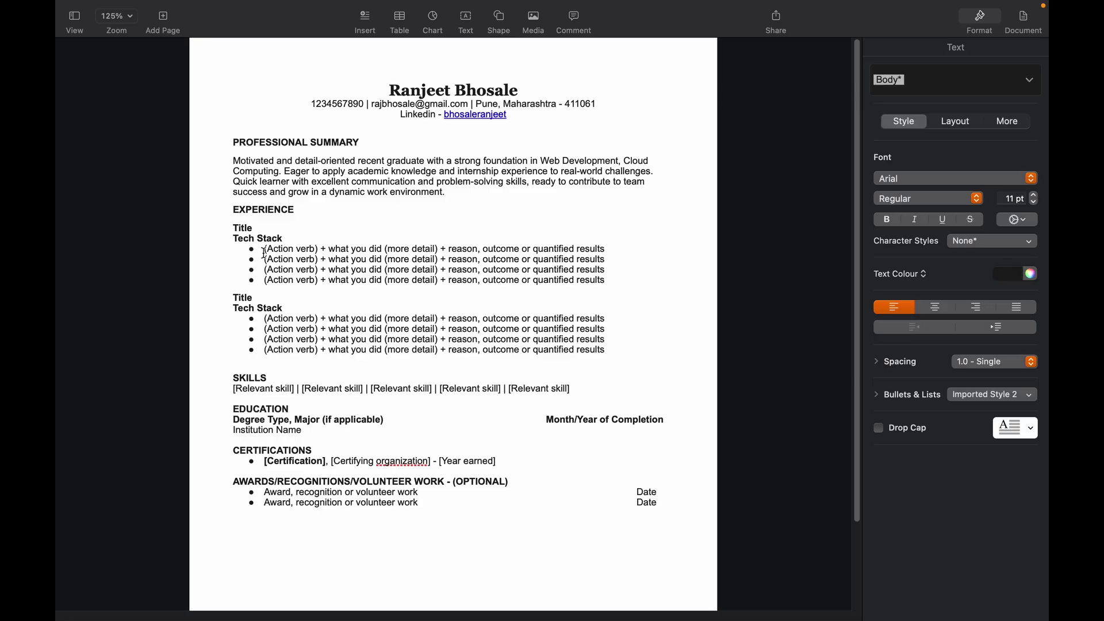
{"action": "left_click_drag", "start_coordinate": [265, 249], "coordinate": [607, 250]}
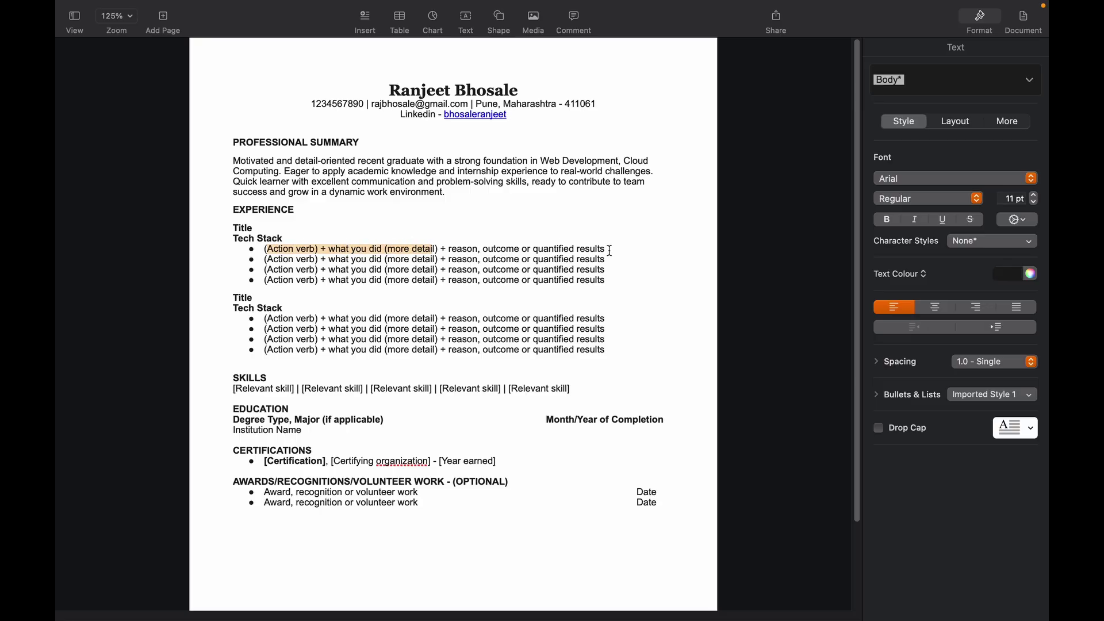
{"action": "triple_click", "coordinate": [266, 249]}
{"action": "key", "text": "super+c"}
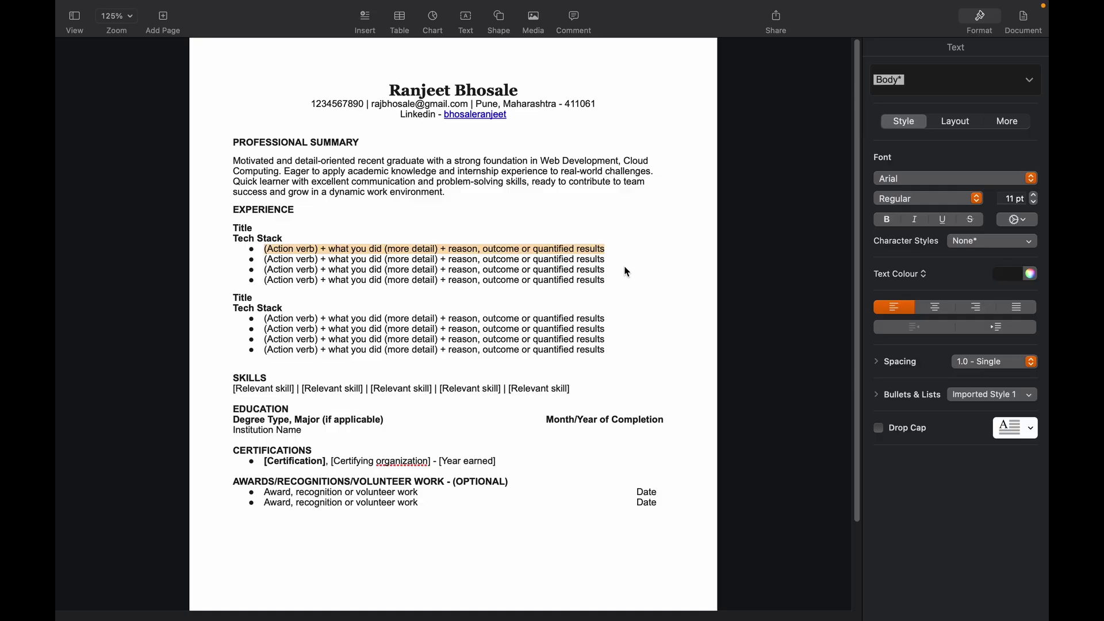
Step: Send the conversion request with the bullet template and select the rewritten bullets
{"action": "key", "text": "super+Tab"}
{"action": "key", "text": "super+v"}
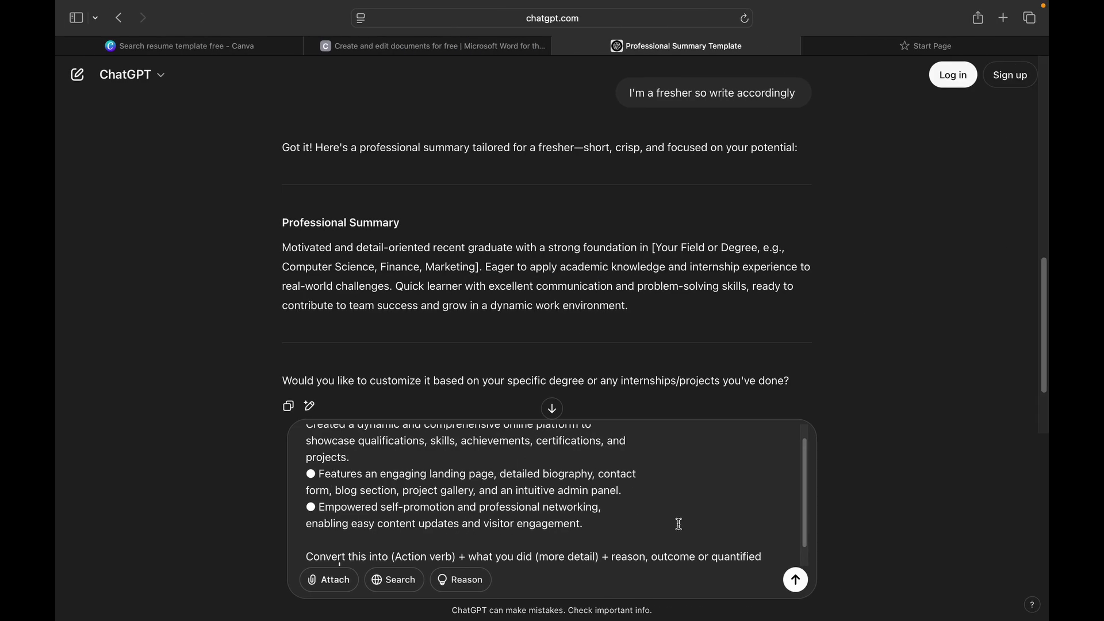
{"action": "left_click", "coordinate": [795, 580]}
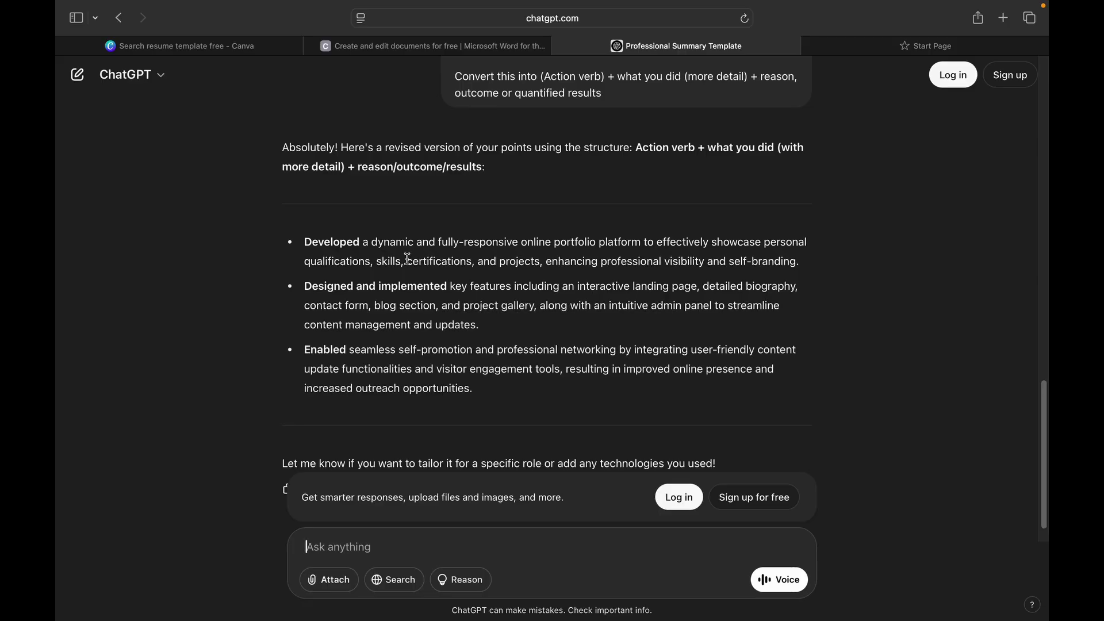
{"action": "mouse_move", "coordinate": [304, 242]}
{"action": "left_mouse_down"}
{"action": "mouse_move", "coordinate": [478, 360]}
{"action": "mouse_move", "coordinate": [476, 388]}
{"action": "mouse_move", "coordinate": [376, 350]}
{"action": "mouse_move", "coordinate": [283, 241]}
{"action": "left_mouse_up"}
{"action": "key", "text": "ctrl+Left"}
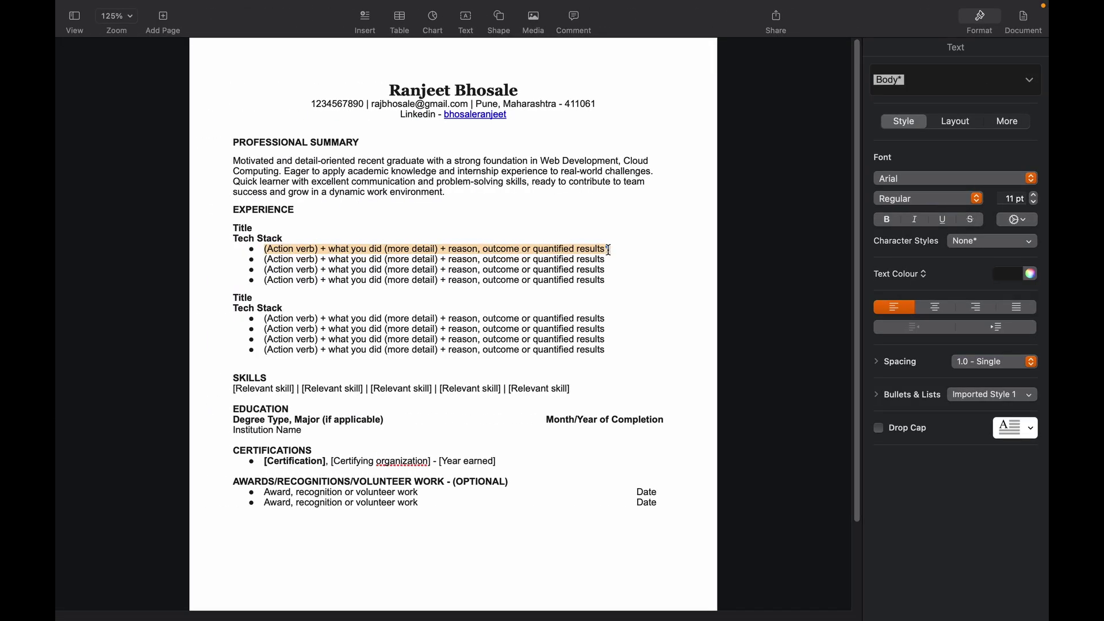
Step: Replace the first entry's placeholder bullets with the Developed, Designed and implemented, and Enabled bullets
{"action": "type", "text": "Developed a dynamic and fully-responsive online portfolio platform to effectively showcase personal qualifications, skills, certifications, and projects, enhancing professional visibility and self-branding."}
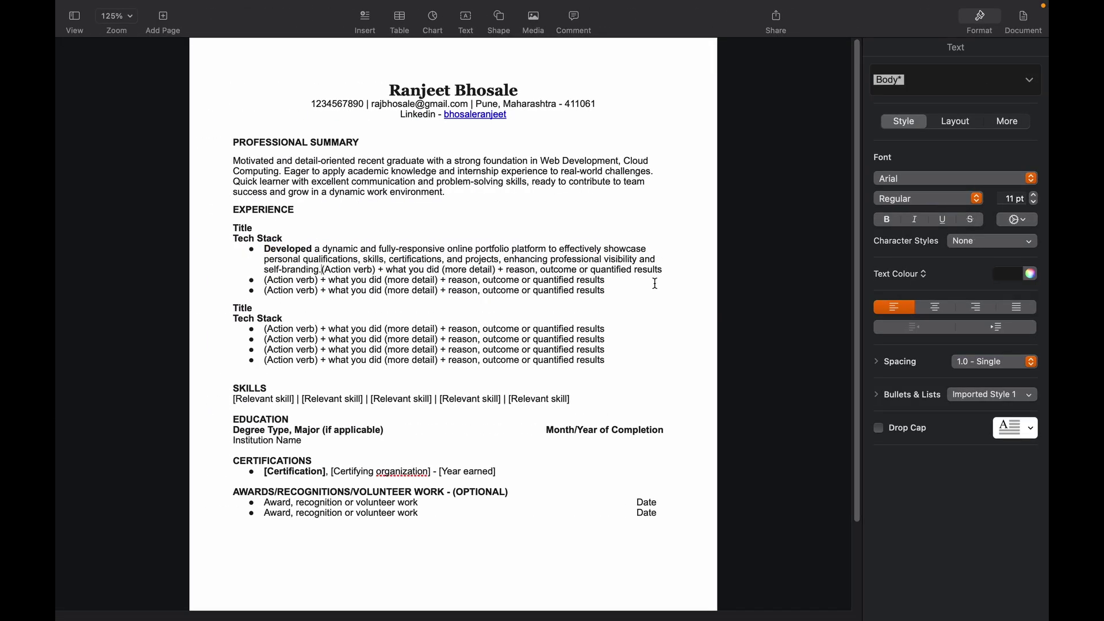
{"action": "key", "text": "Return"}
{"action": "key", "text": "ctrl+Right"}
{"action": "left_click_drag", "start_coordinate": [305, 286], "coordinate": [481, 326]}
{"action": "key", "text": "super+c"}
{"action": "key", "text": "ctrl+Left"}
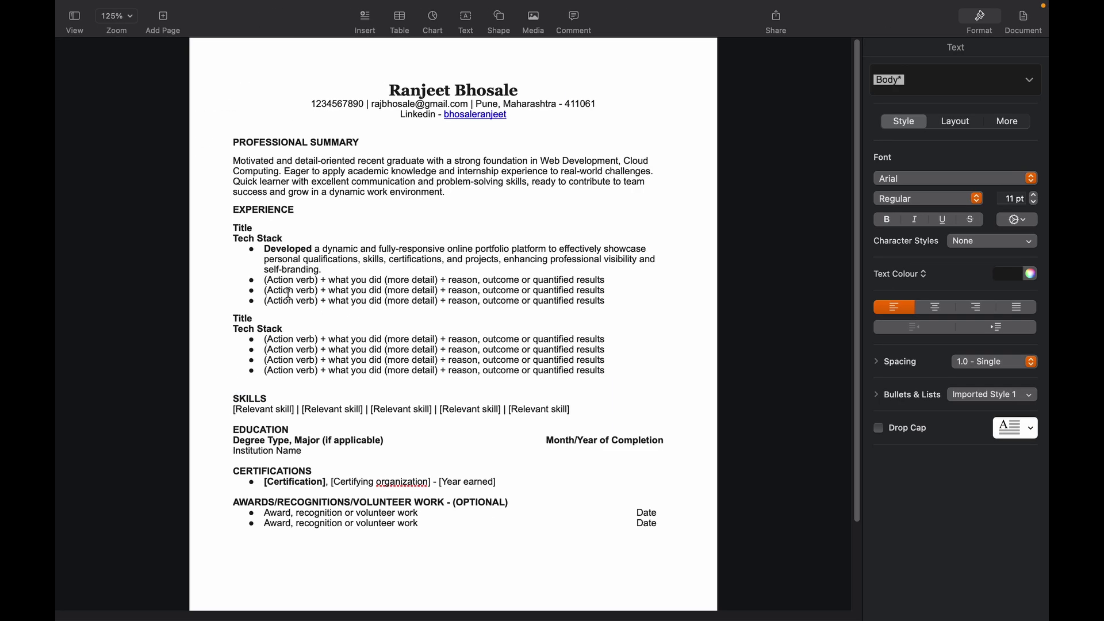
{"action": "left_click_drag", "start_coordinate": [606, 291], "coordinate": [264, 291]}
{"action": "key", "text": "super+v"}
{"action": "key", "text": "ctrl+Right"}
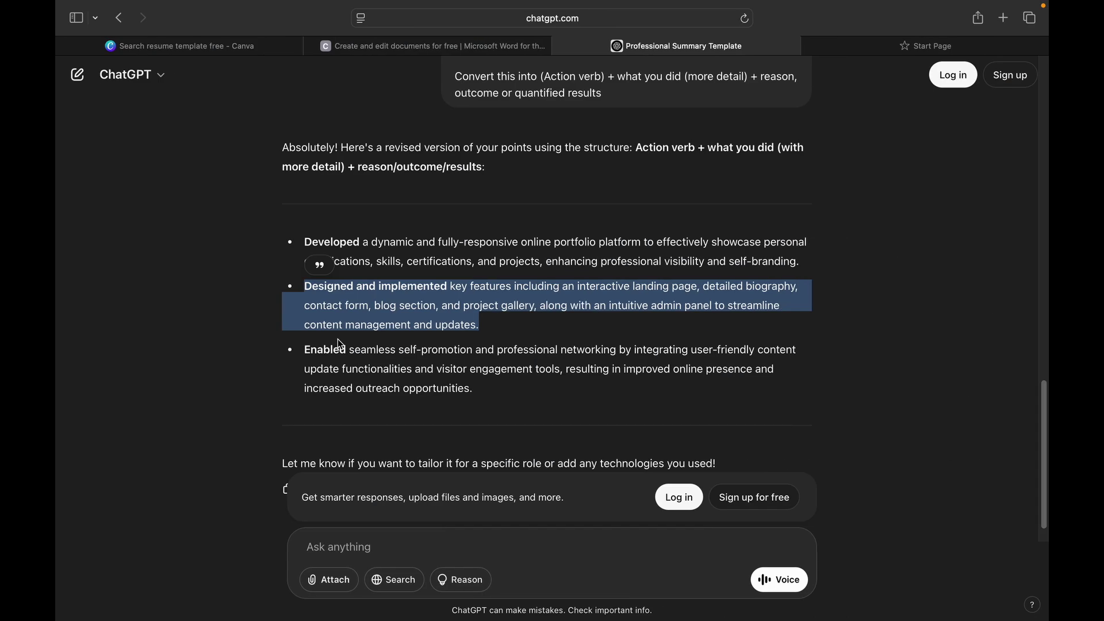
{"action": "left_click_drag", "start_coordinate": [304, 349], "coordinate": [479, 387]}
{"action": "key", "text": "super+c"}
{"action": "key", "text": "ctrl+Left"}
{"action": "left_click_drag", "start_coordinate": [264, 311], "coordinate": [607, 321]}
{"action": "key", "text": "super+v"}
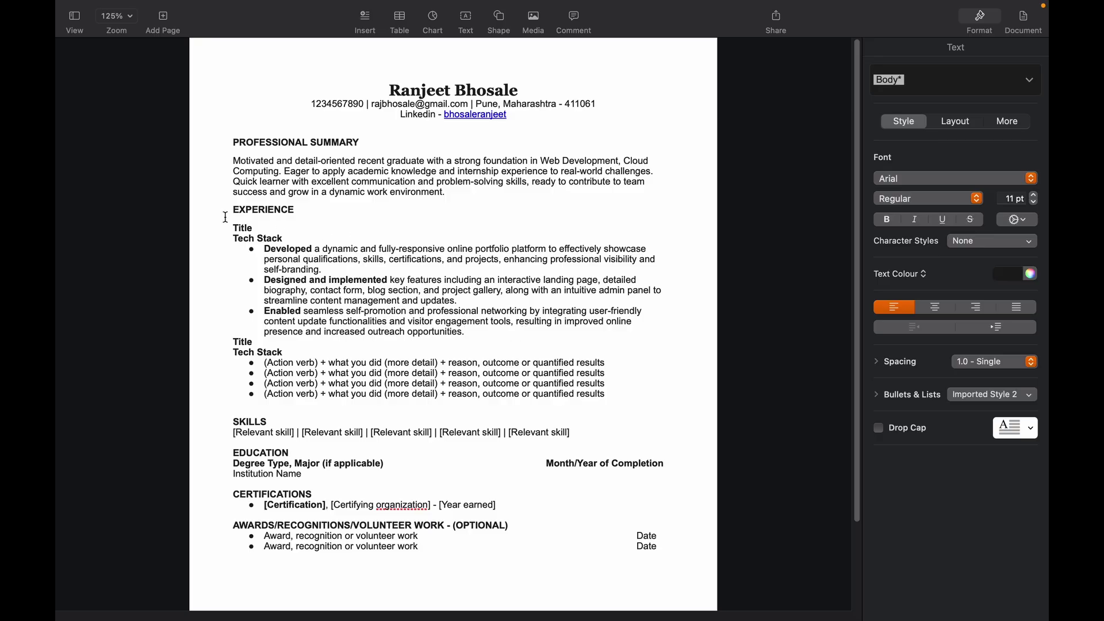
Step: Title the first project Personal Portfolio Website with stack 'HTML | Tailwind CSS | Javascript | PHP | MYSQL'
{"action": "double_click", "coordinate": [246, 226]}
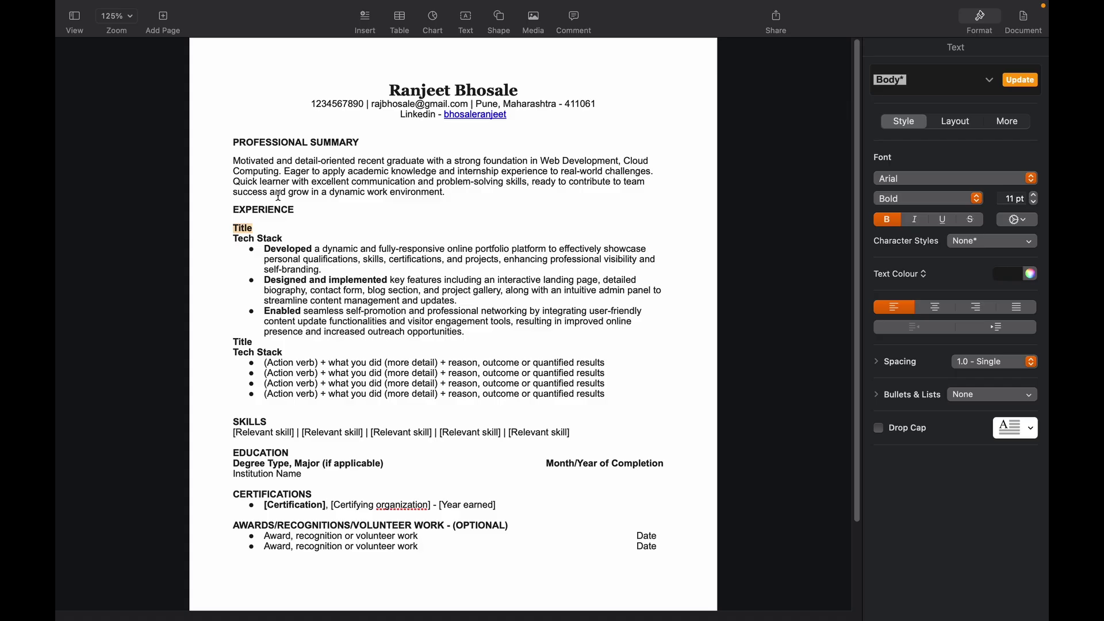
{"action": "type", "text": "Personal Portfolio Website"}
{"action": "triple_click", "coordinate": [257, 238]}
{"action": "type", "text": "H"}
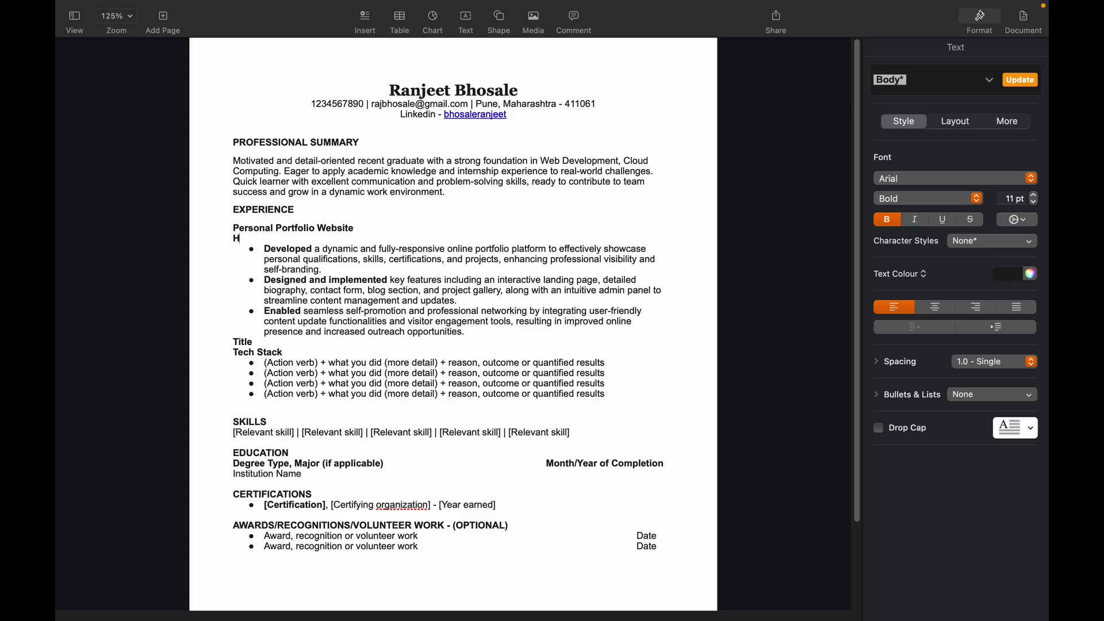
{"action": "type", "text": "TML | Tailwind CSS | Javascript | PHP"}
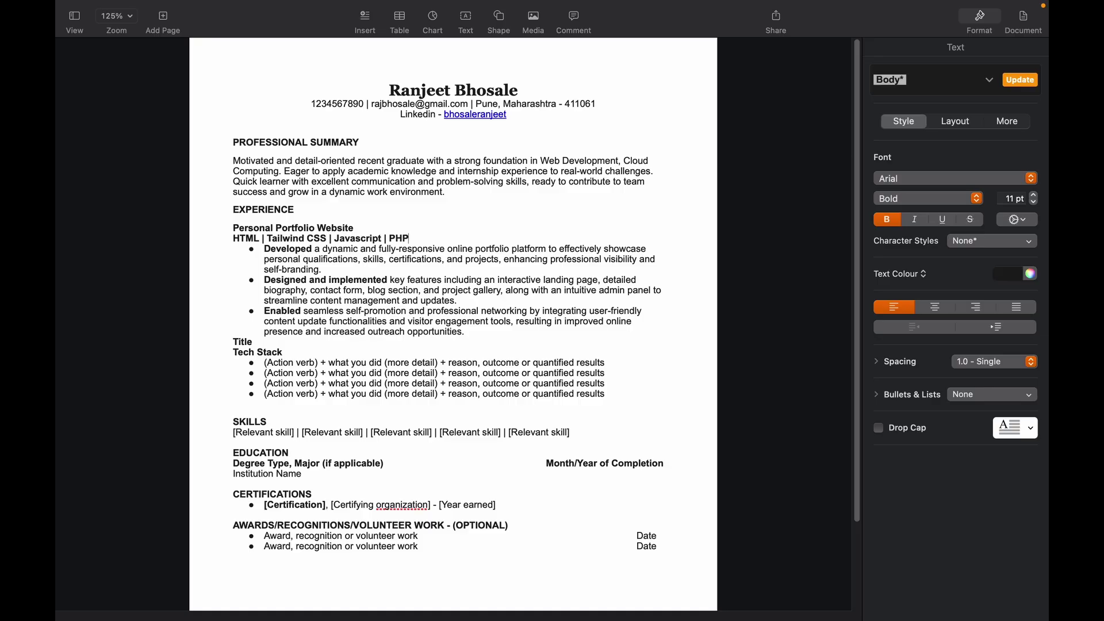
{"action": "type", "text": " | MYSQL"}
{"action": "left_click", "coordinate": [324, 251]}
Step: Title the second project 'Etsy - Food delivering Website' with stack 'React JS | Node JS | MongoDB | Tailwind CSS'
{"action": "left_click_drag", "start_coordinate": [233, 228], "coordinate": [285, 351]}
{"action": "double_click", "coordinate": [244, 343]}
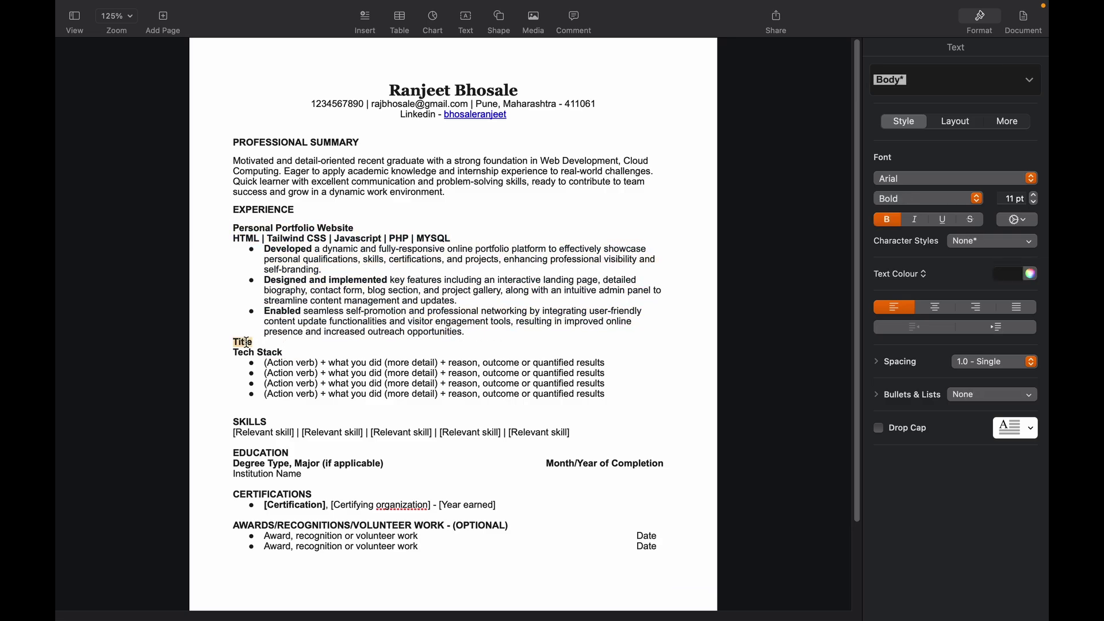
{"action": "type", "text": "Etsy - Food delivering "}
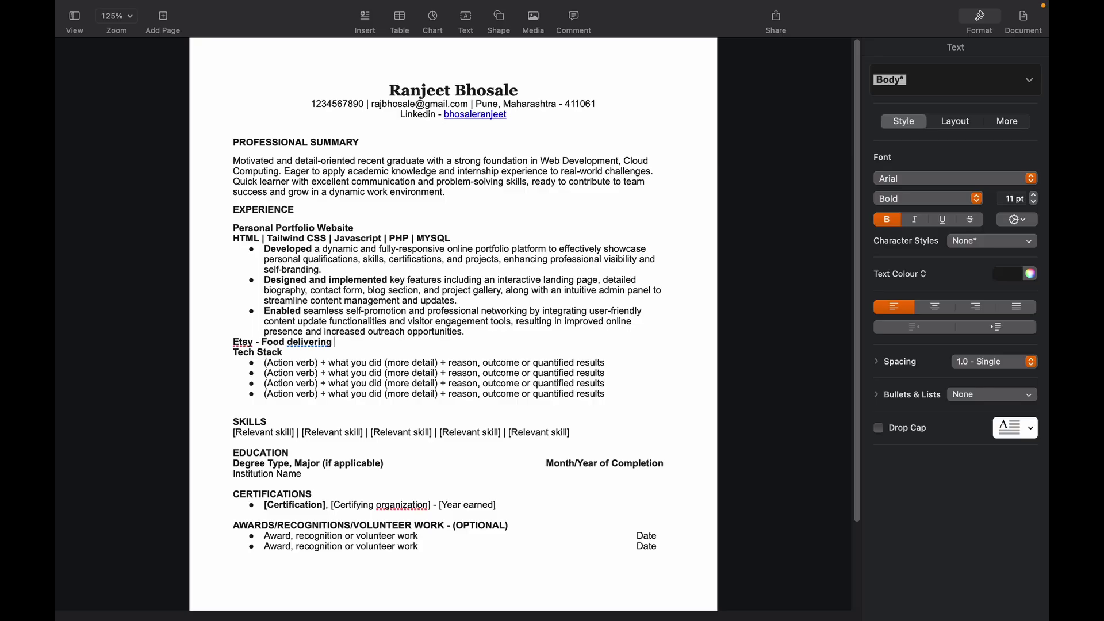
{"action": "type", "text": "website"}
{"action": "key", "text": "BackSpace"}
{"action": "type", "text": "W"}
{"action": "double_click", "coordinate": [269, 352]}
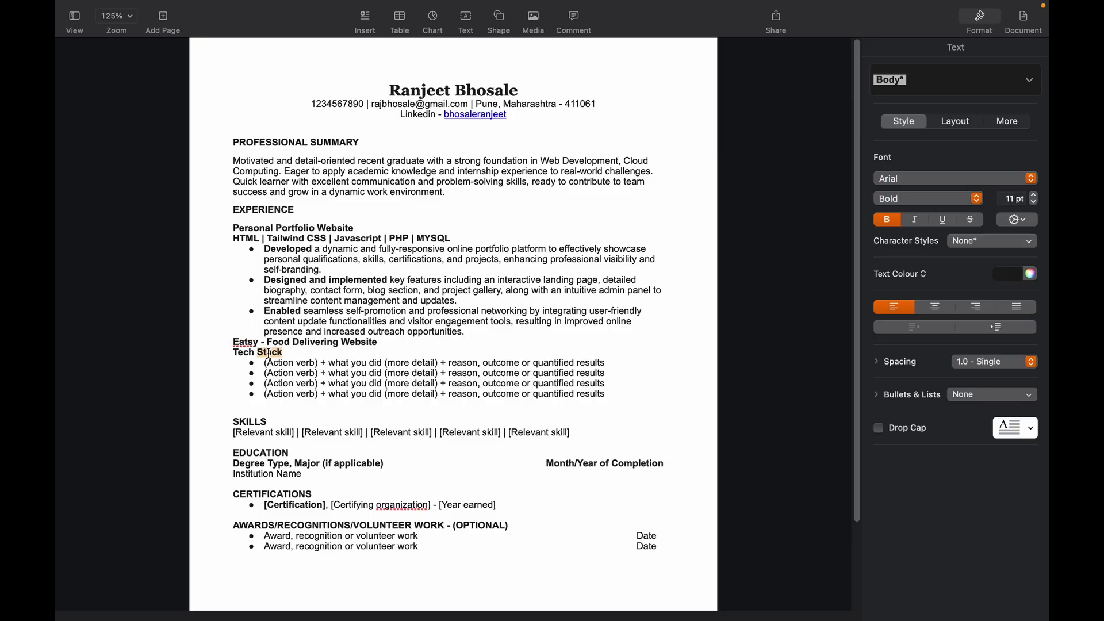
{"action": "key", "text": "BackSpace"}
{"action": "key", "text": "shift+alt+Left"}
{"action": "type", "text": "React JS | Node JS | MongoDB"}
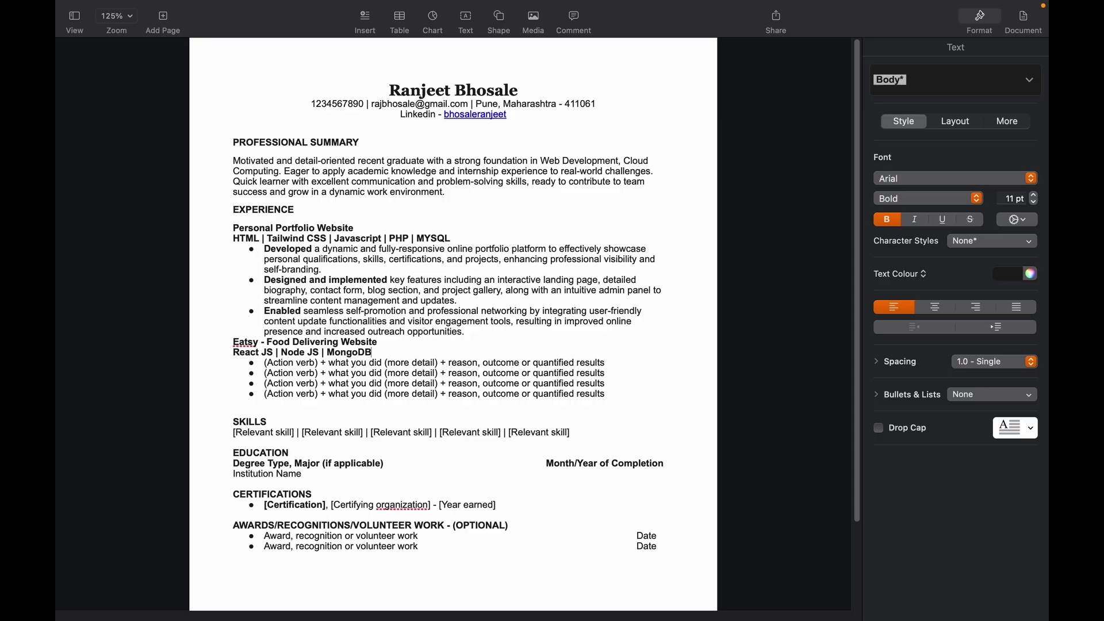
{"action": "type", "text": " | Tailwind CSS"}
Step: Select all the Eatsy placeholder bullets before moving to the browser
{"action": "left_click_drag", "start_coordinate": [265, 363], "coordinate": [469, 365]}
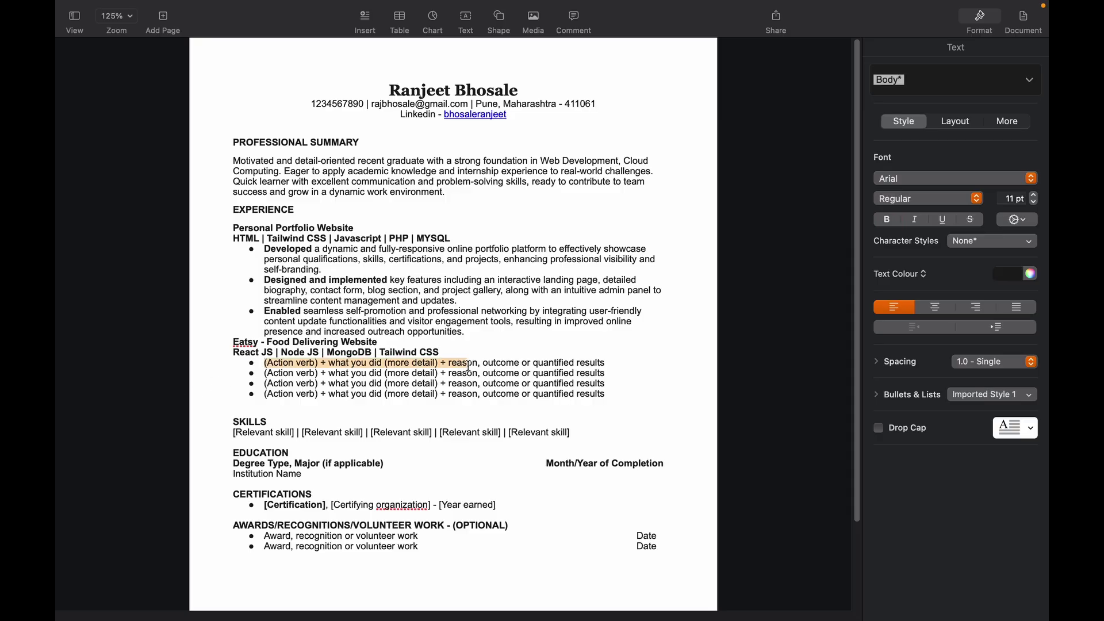
{"action": "left_click_drag", "start_coordinate": [606, 396], "coordinate": [268, 364]}
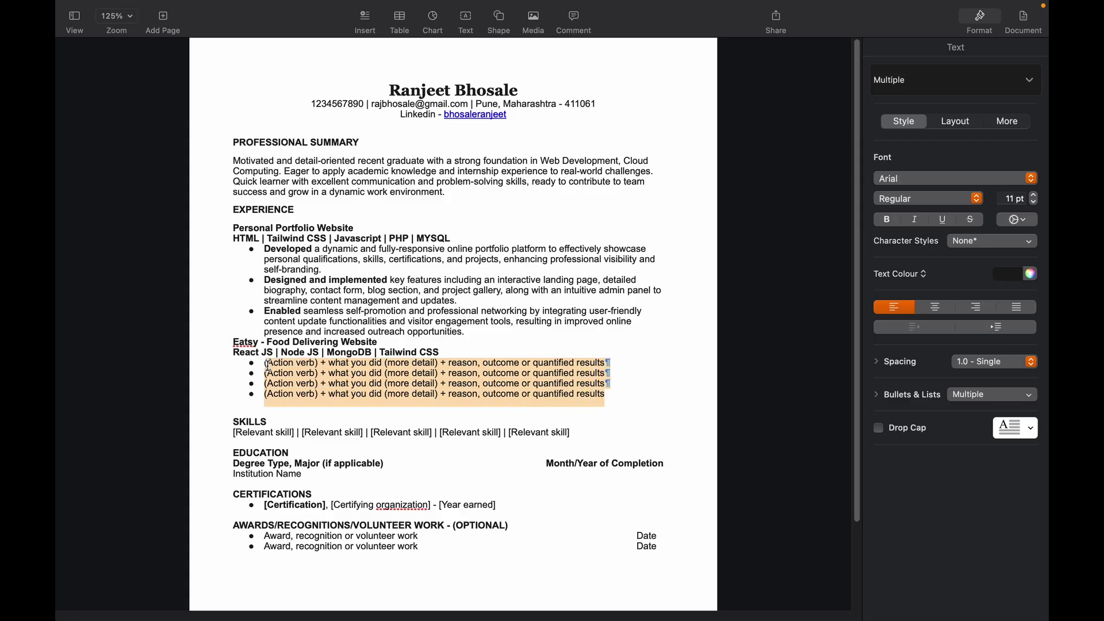
{"action": "key", "text": "super+Tab"}
{"action": "key", "text": "super+Tab"}
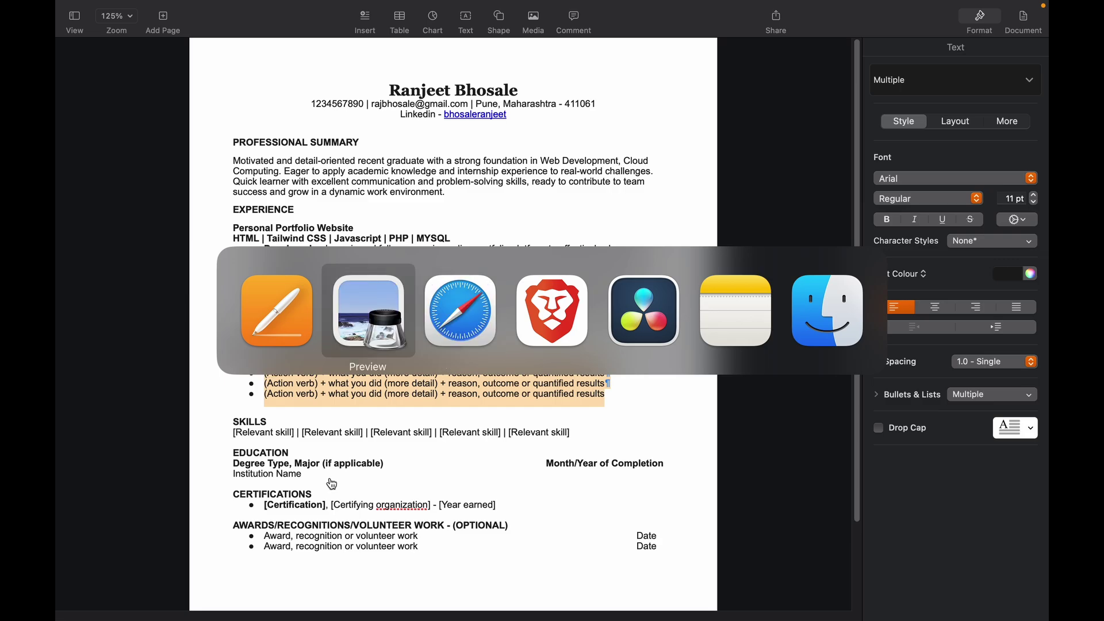
{"action": "key", "text": "super+Tab"}
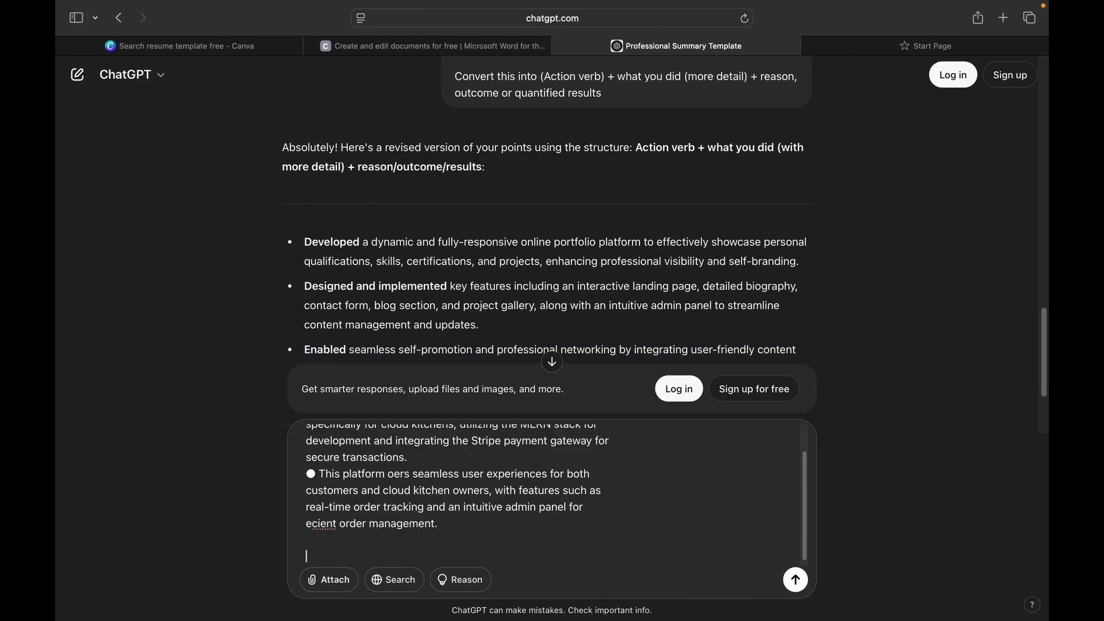
Step: Ask ChatGPT 'do the same with this' for the Eatsy points and select the first reply bullet
{"action": "type", "text": "do the same with the"}
{"action": "key", "text": "BackSpace"}
{"action": "type", "text": "is"}
{"action": "key", "text": "Return"}
{"action": "left_click_drag", "start_coordinate": [304, 222], "coordinate": [657, 238]}
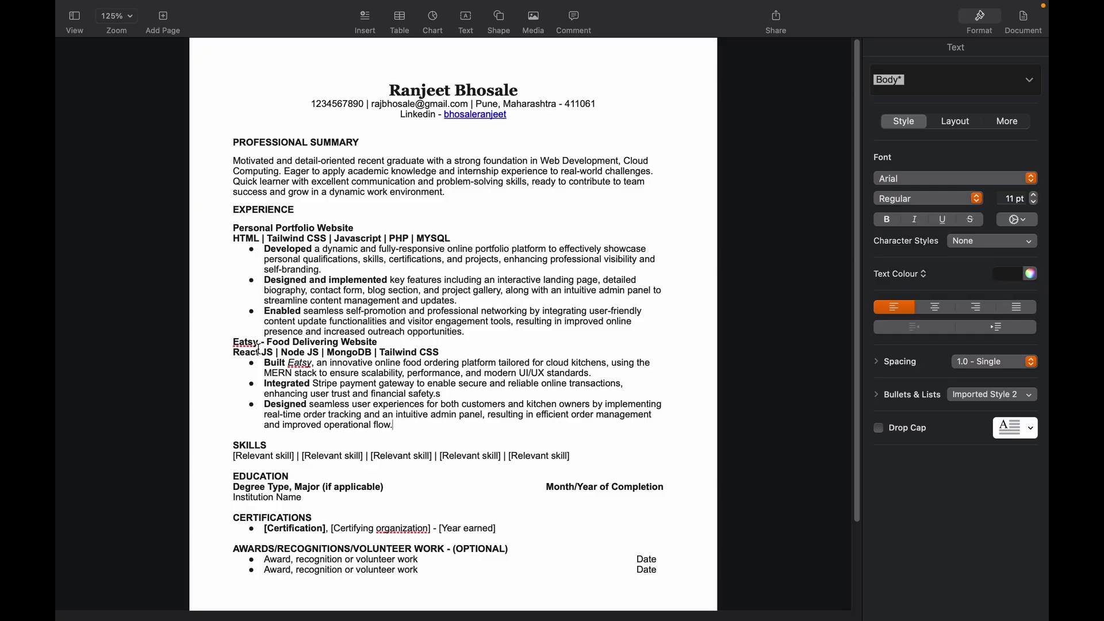
{"action": "left_click", "coordinate": [237, 344]}
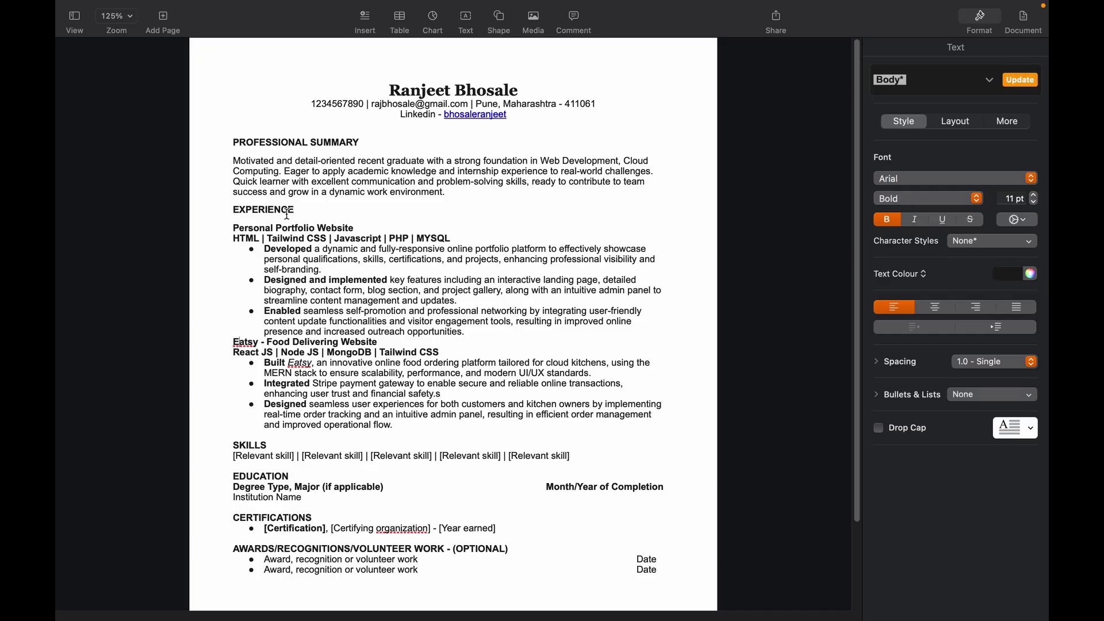
{"action": "left_click", "coordinate": [229, 441]}
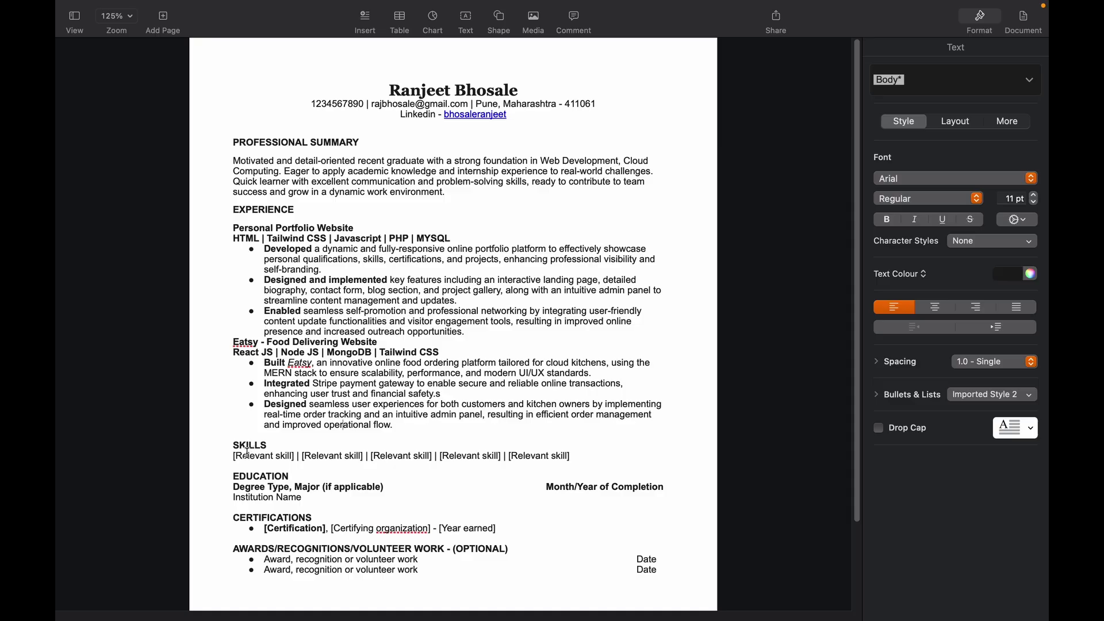
{"action": "left_click_drag", "start_coordinate": [234, 458], "coordinate": [305, 458]}
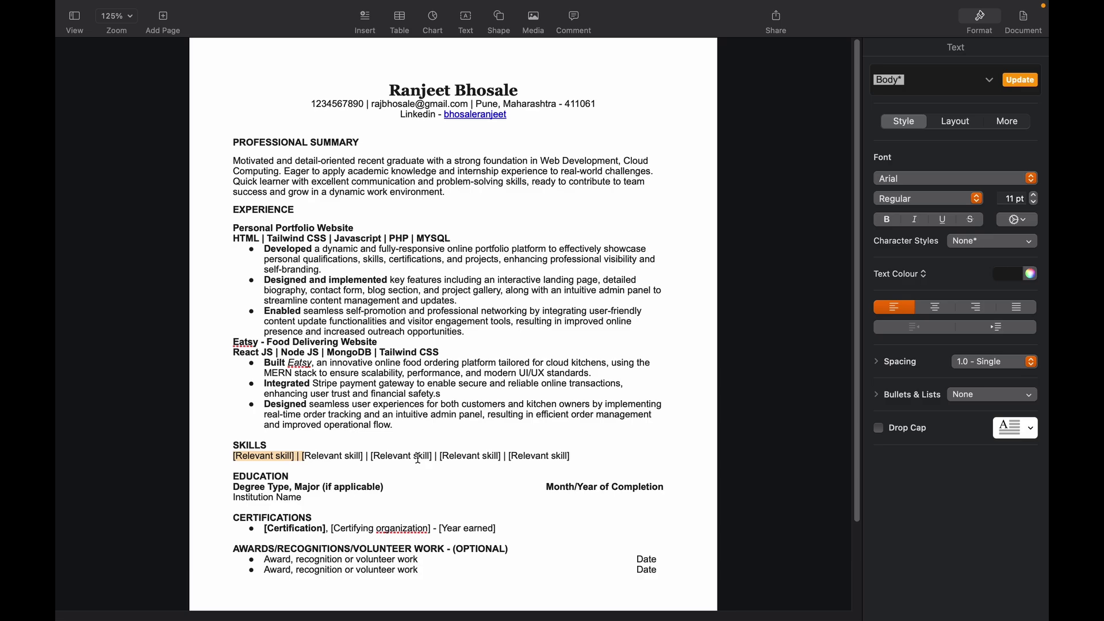
{"action": "left_click", "coordinate": [418, 458]}
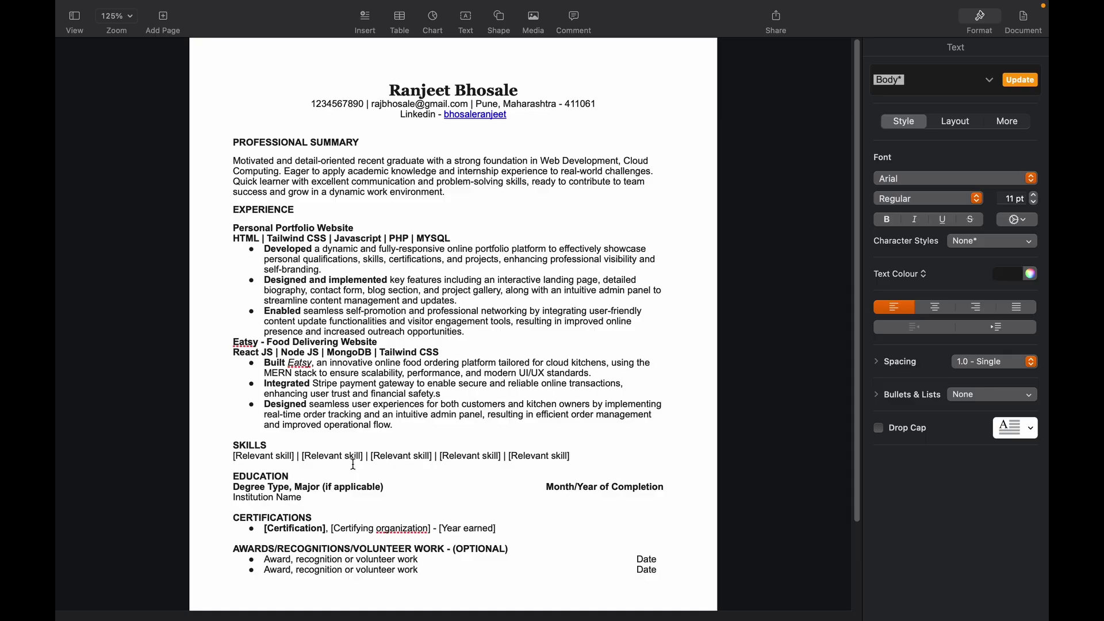
{"action": "left_click", "coordinate": [244, 457]}
{"action": "left_click_drag", "start_coordinate": [244, 458], "coordinate": [373, 458]}
{"action": "triple_click", "coordinate": [411, 459]}
{"action": "left_click", "coordinate": [411, 458]}
Step: Paste the real skills list over the placeholders and correct DBMS to RDBMS
{"action": "key", "text": "super+shift+z"}
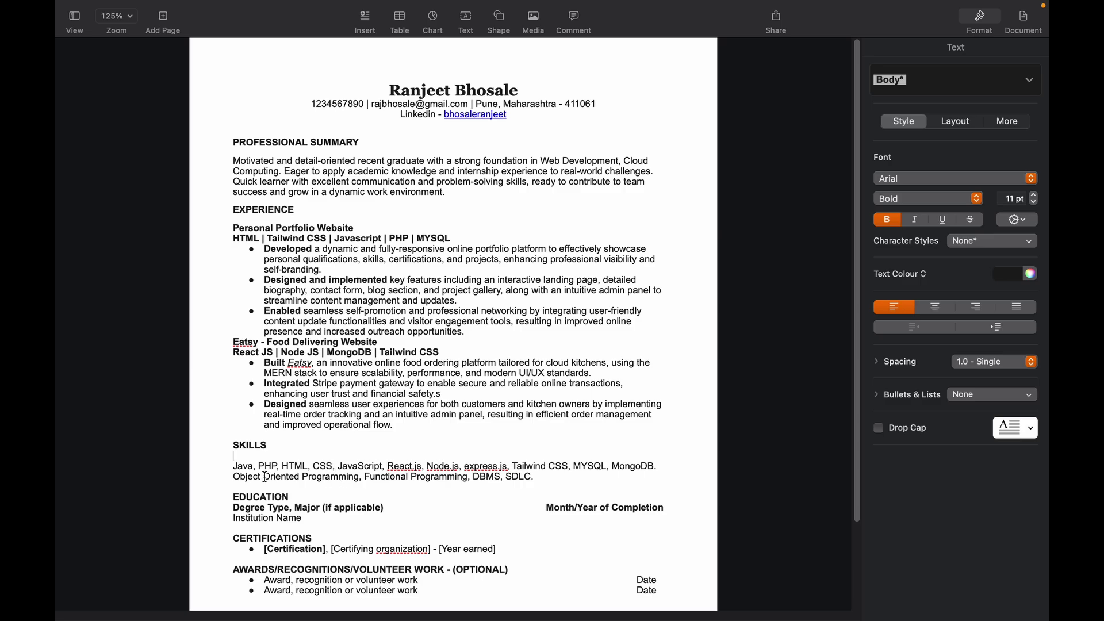
{"action": "left_click_drag", "start_coordinate": [236, 478], "coordinate": [501, 477]}
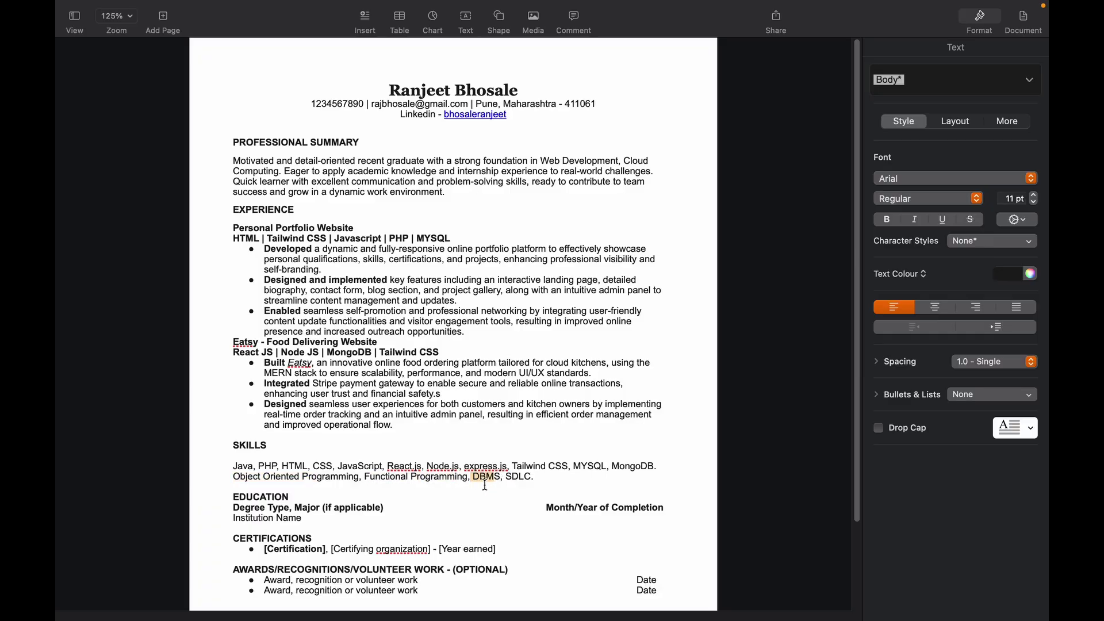
{"action": "left_click", "coordinate": [475, 481]}
{"action": "type", "text": "R"}
Step: Review the skills lines, selecting the second line up to RDBMS and Java through JavaScript
{"action": "left_click", "coordinate": [518, 479]}
{"action": "left_click_drag", "start_coordinate": [538, 481], "coordinate": [237, 478]}
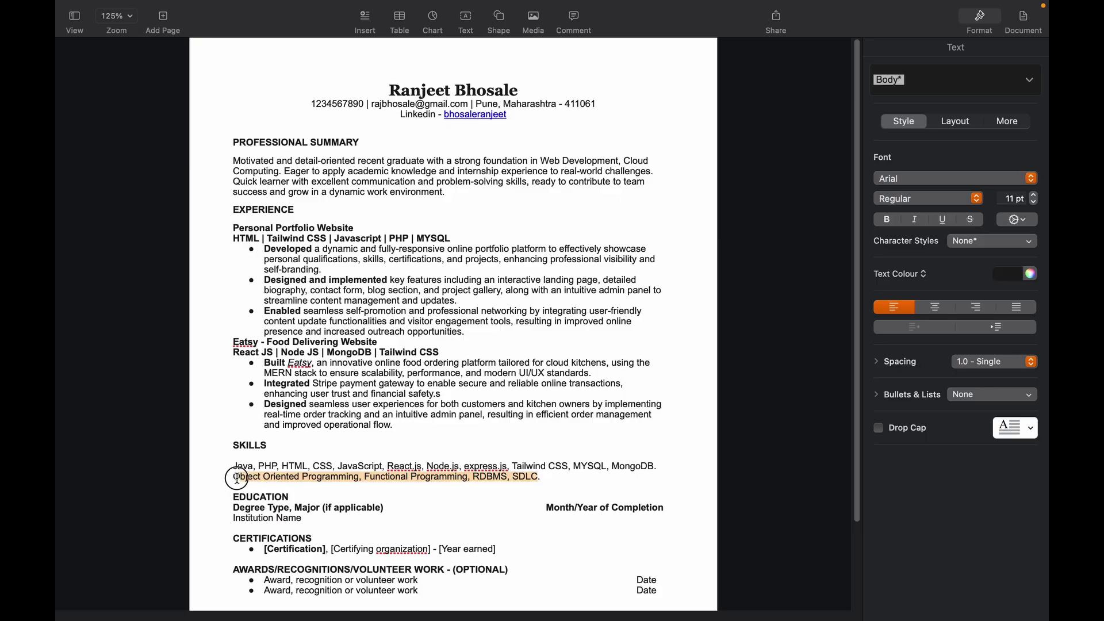
{"action": "left_click", "coordinate": [397, 477]}
{"action": "left_click_drag", "start_coordinate": [264, 477], "coordinate": [309, 478]}
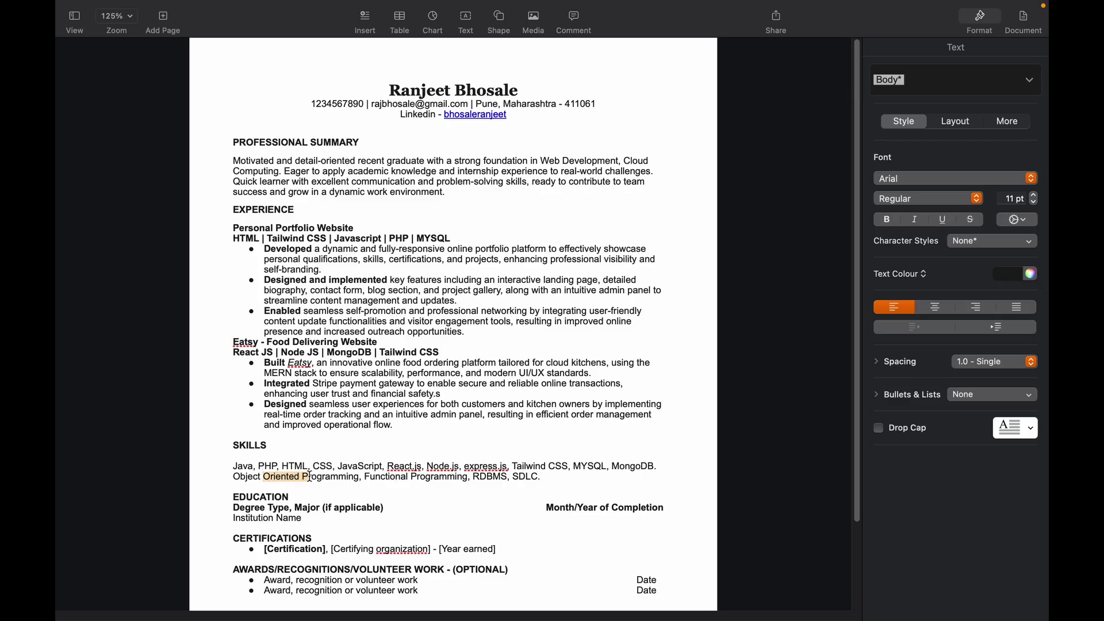
{"action": "left_click_drag", "start_coordinate": [385, 477], "coordinate": [489, 479]}
{"action": "left_click", "coordinate": [504, 478]}
{"action": "left_click_drag", "start_coordinate": [237, 480], "coordinate": [500, 475]}
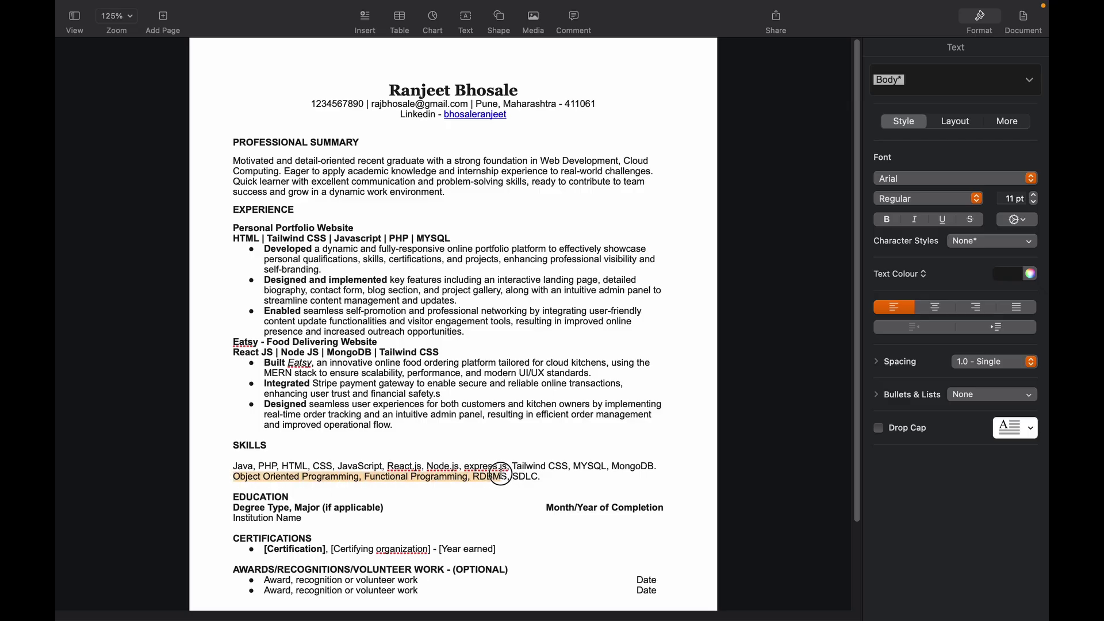
{"action": "left_click_drag", "start_coordinate": [234, 467], "coordinate": [379, 467]}
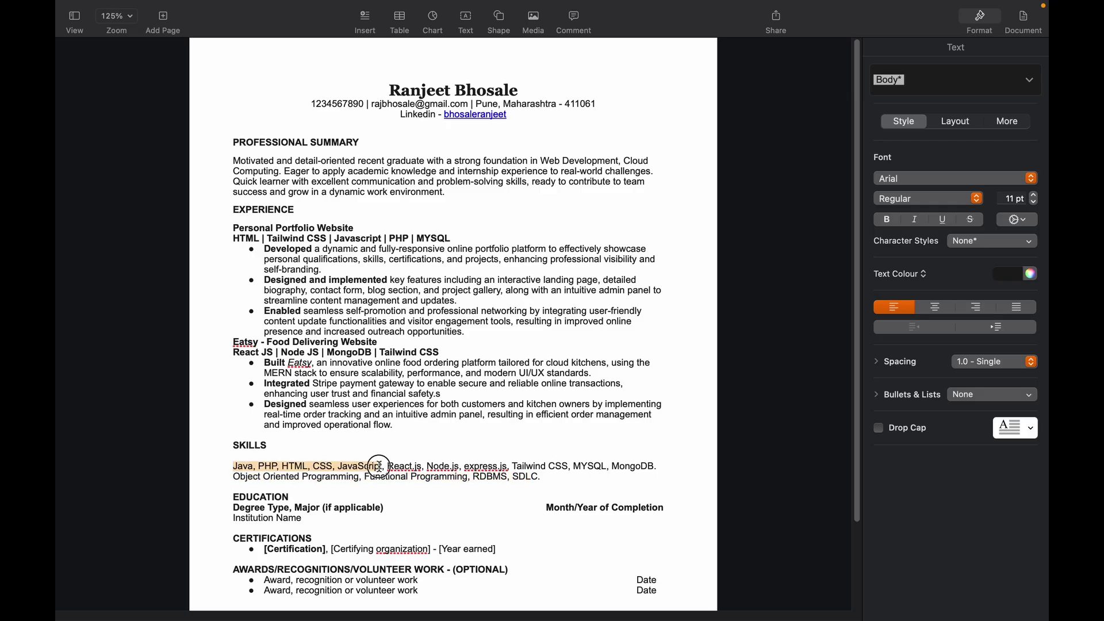
Step: Enter Bachelors as the degree type and Computer Application as the major
{"action": "scroll", "coordinate": [379, 467], "scroll_direction": "down", "scroll_amount": 3}
{"action": "left_click", "coordinate": [234, 403]}
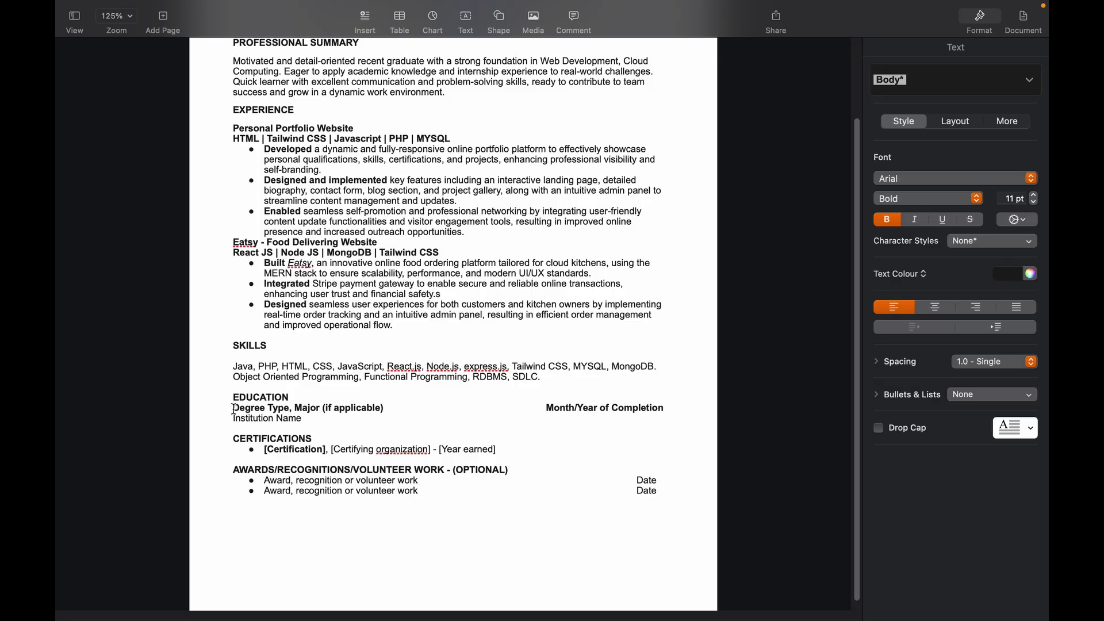
{"action": "left_click", "coordinate": [233, 409]}
{"action": "type", "text": "Bachelors"}
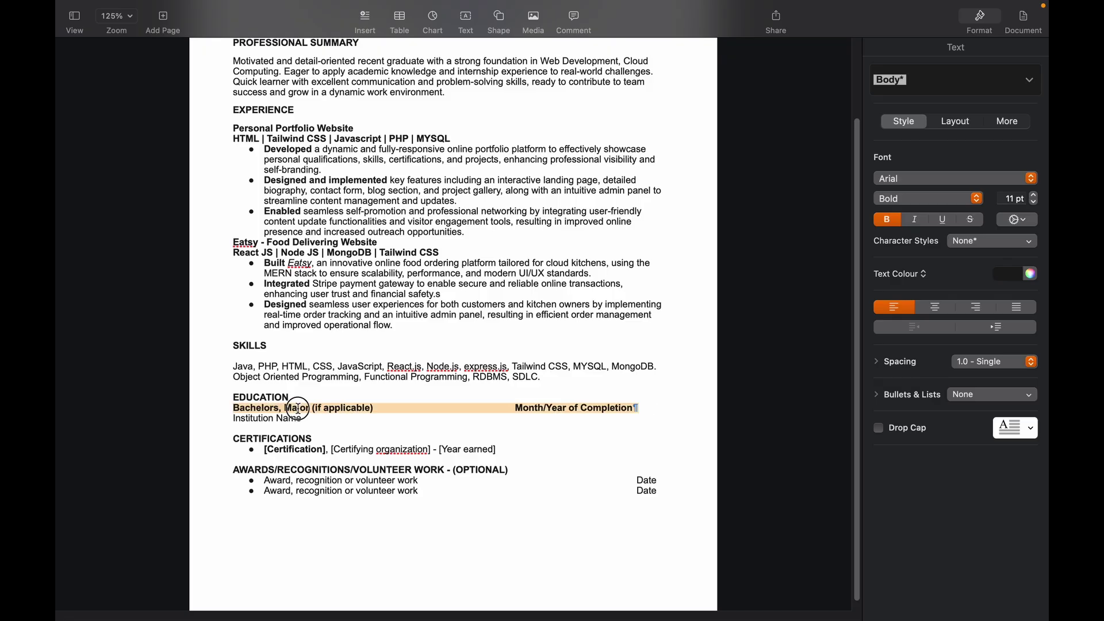
{"action": "left_click", "coordinate": [298, 408]}
{"action": "type", "text": "C"}
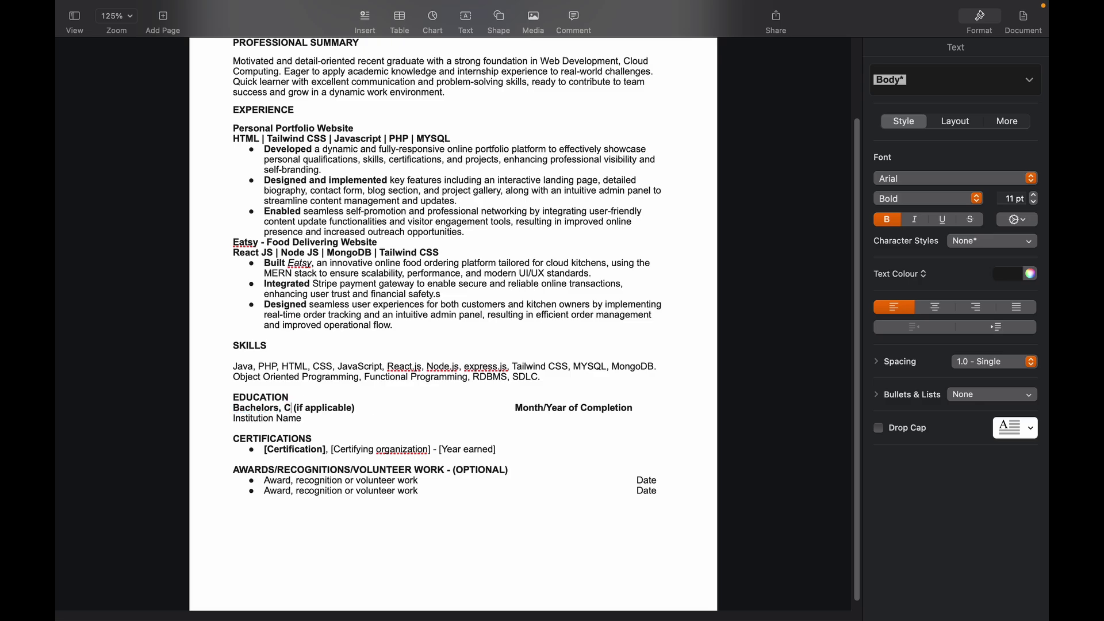
{"action": "type", "text": "omputer Application"}
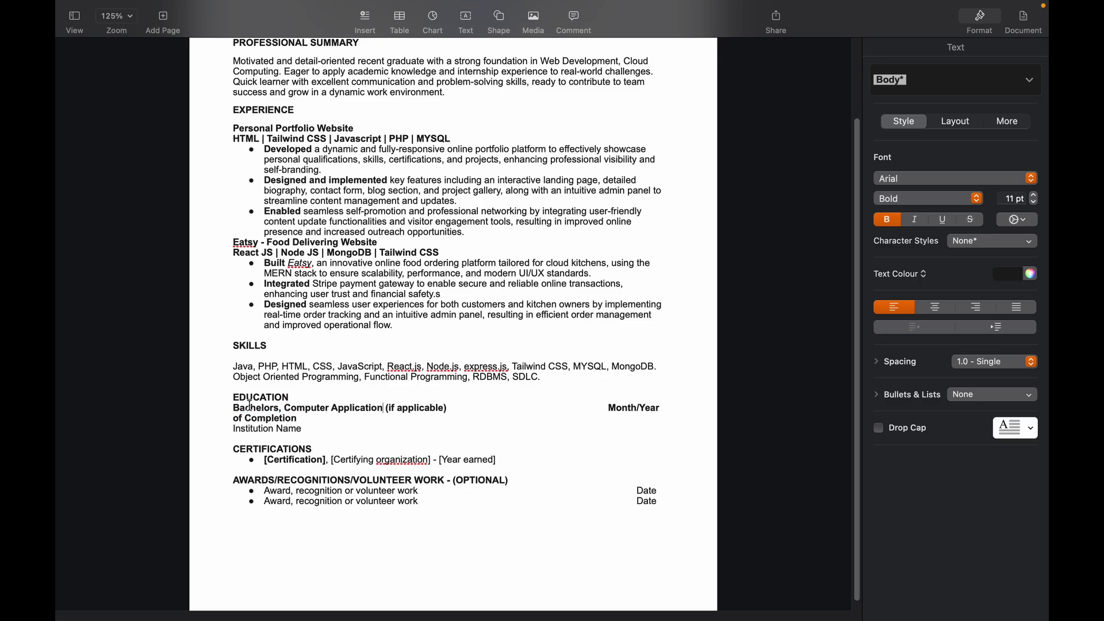
Step: Delete the '(if applicable)' note and completion-date placeholder, putting Institution Name on its own line
{"action": "double_click", "coordinate": [249, 408]}
{"action": "double_click", "coordinate": [298, 408]}
{"action": "left_click_drag", "start_coordinate": [402, 408], "coordinate": [464, 412]}
{"action": "key", "text": "BackSpace"}
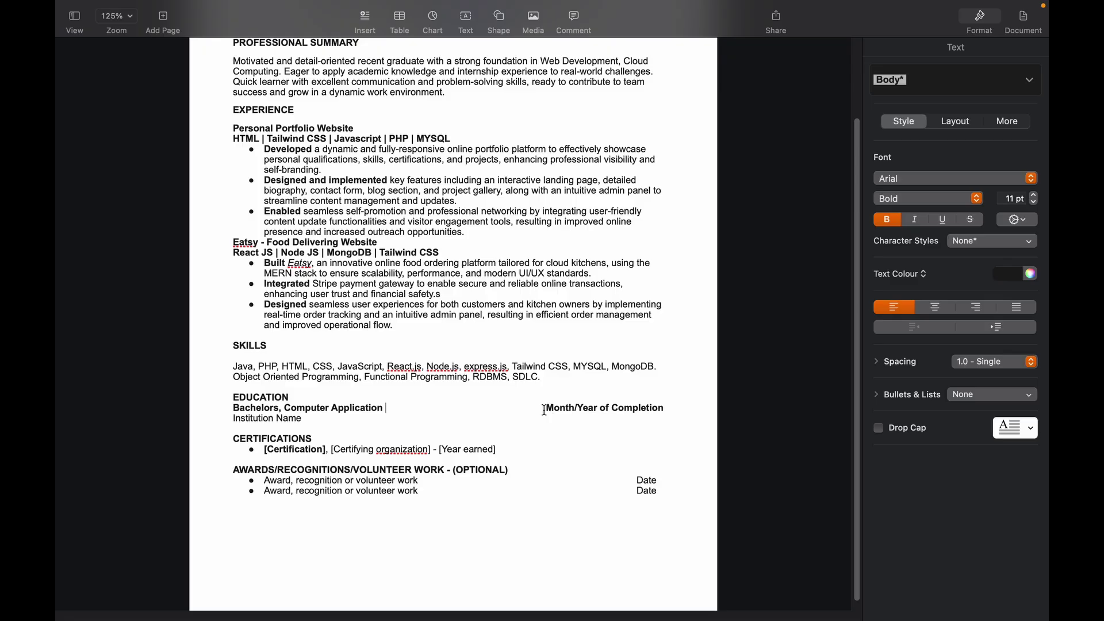
{"action": "left_click_drag", "start_coordinate": [545, 410], "coordinate": [677, 410]}
{"action": "key", "text": "BackSpace"}
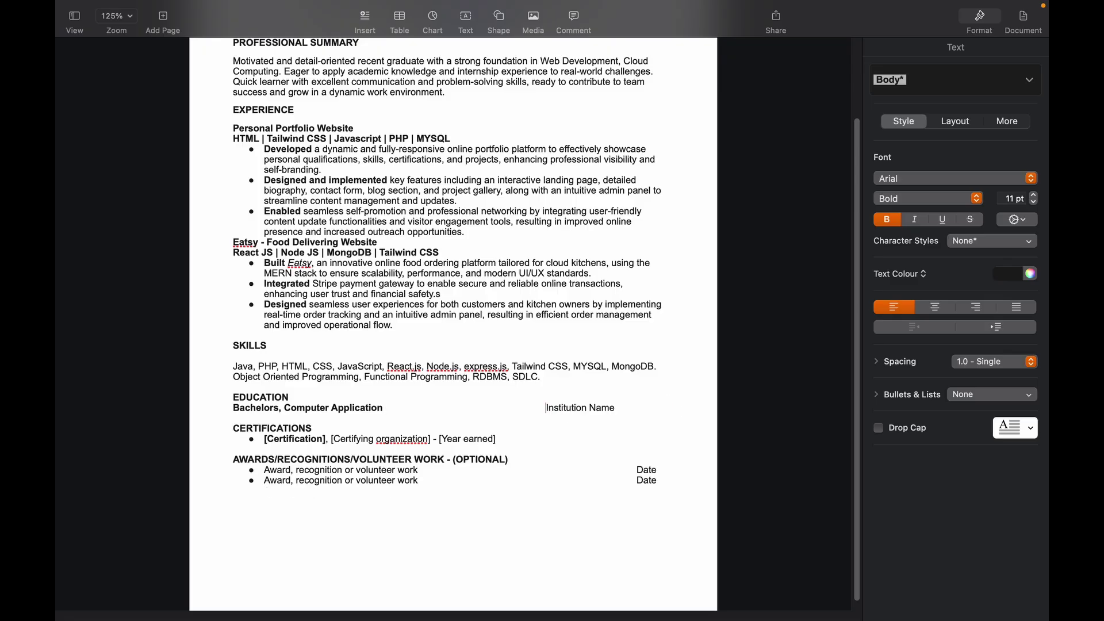
{"action": "key", "text": "Return"}
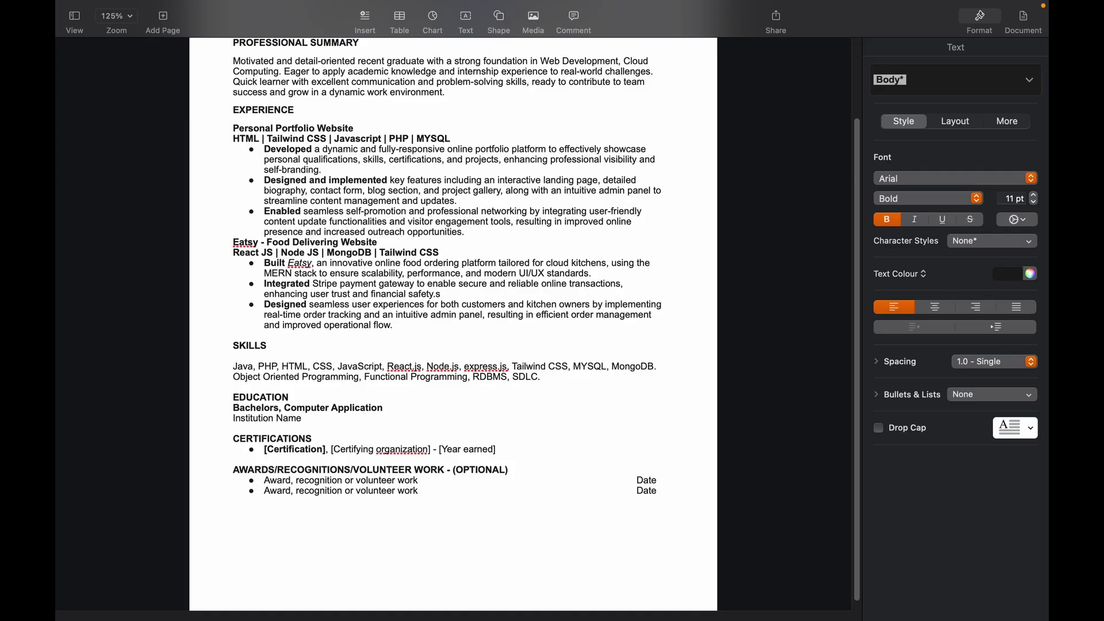
Step: Add ' - 2024' to the degree line and paste MIT ACSC, Pune over Institution Name
{"action": "left_click", "coordinate": [383, 408]}
{"action": "type", "text": "- 2024"}
{"action": "left_click", "coordinate": [301, 418]}
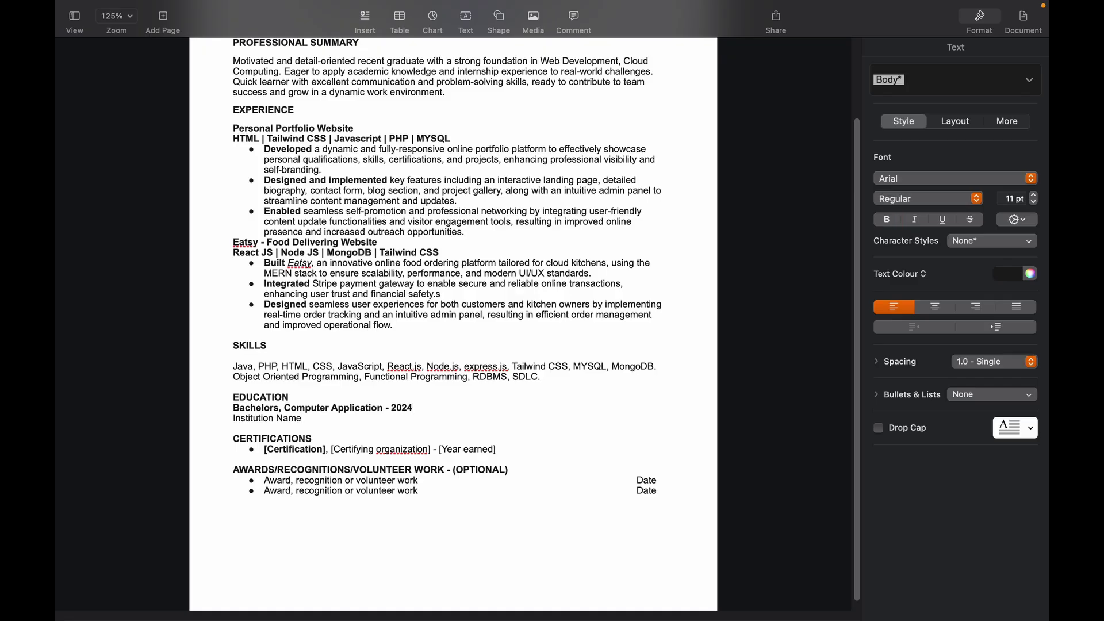
{"action": "key", "text": "super+shift+Left"}
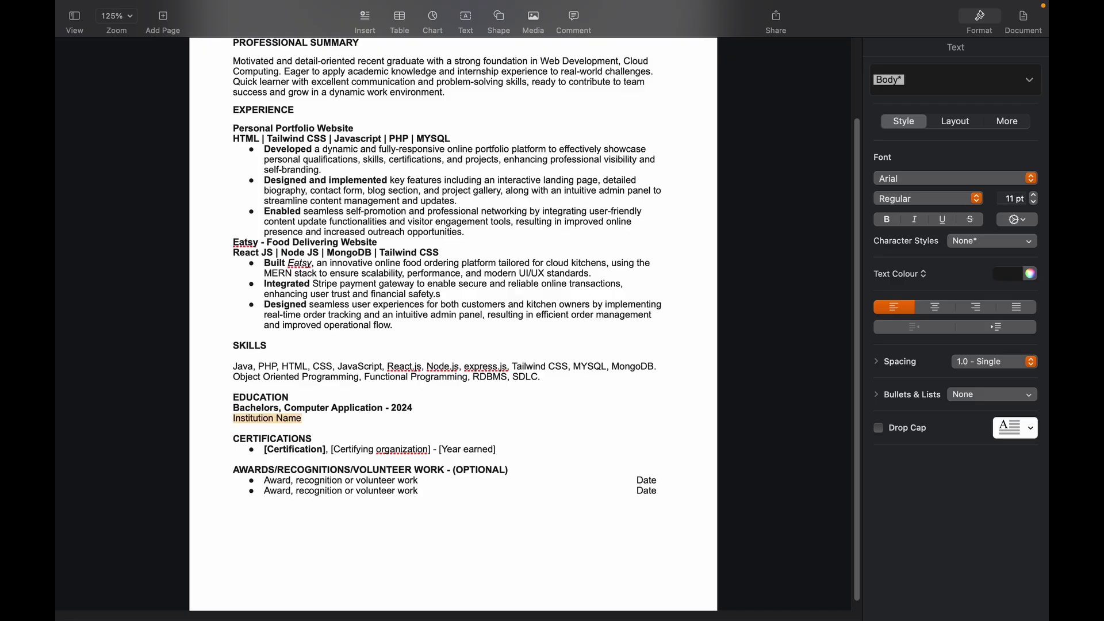
{"action": "type", "text": "MIT ACSC, Pune"}
Step: Duplicate the Bachelors education entry and retype the copy as HSC, Science - 2021, Nowrosjee Wadia College, Pune
{"action": "left_click_drag", "start_coordinate": [311, 420], "coordinate": [228, 410]}
{"action": "key", "text": "super+c"}
{"action": "key", "text": "Right"}
{"action": "key", "text": "Return"}
{"action": "key", "text": "super+v"}
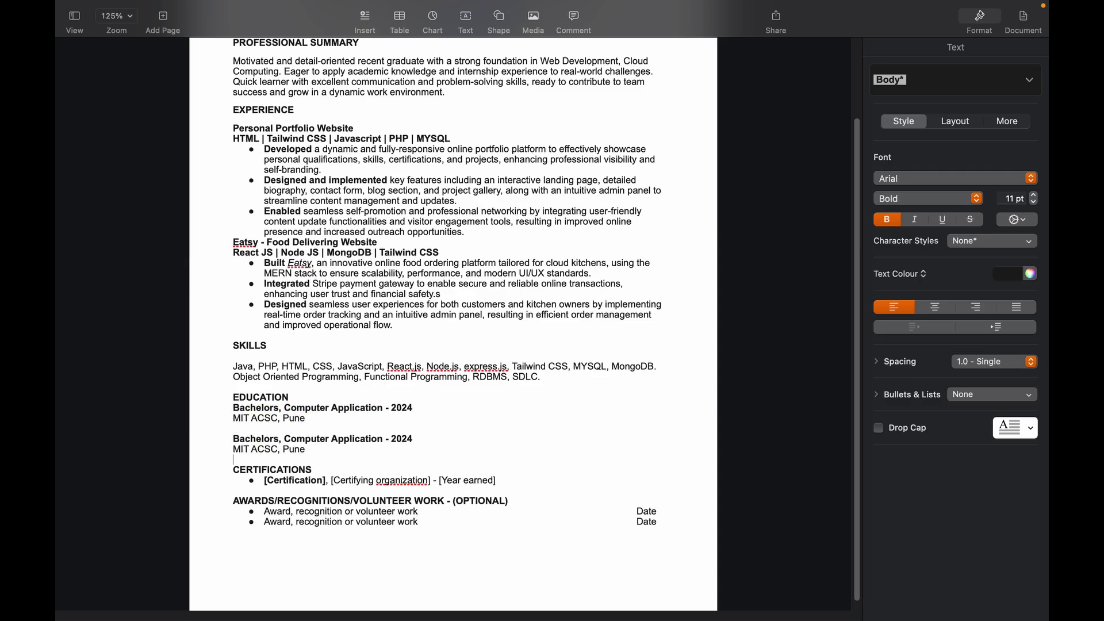
{"action": "triple_click", "coordinate": [322, 438]}
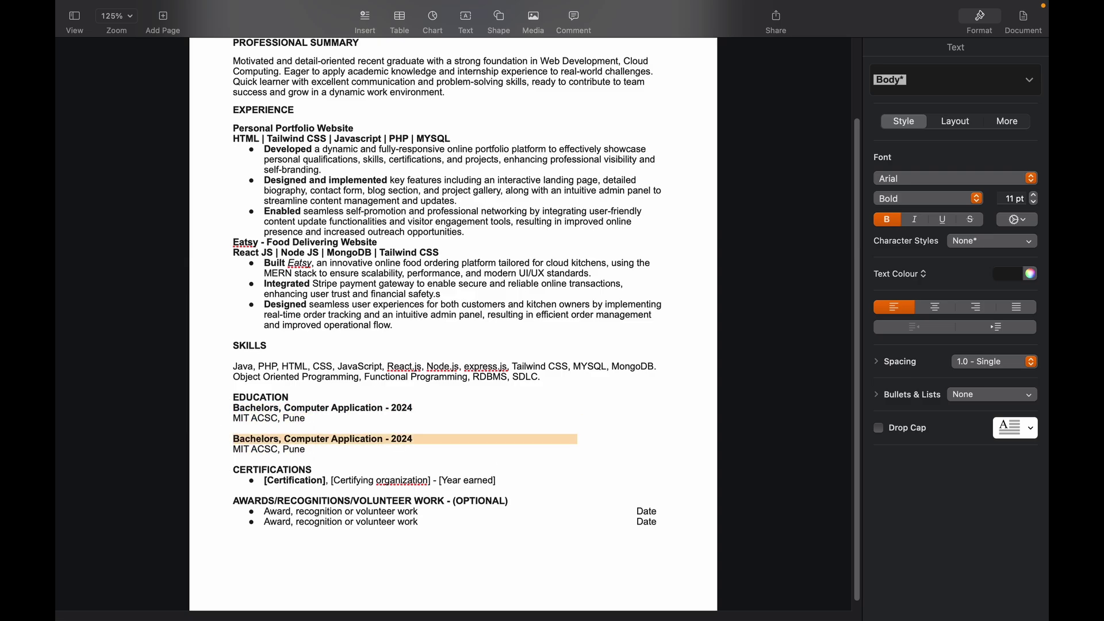
{"action": "left_click", "coordinate": [234, 439]}
{"action": "key", "text": "shift+Down"}
{"action": "key", "text": "shift+End"}
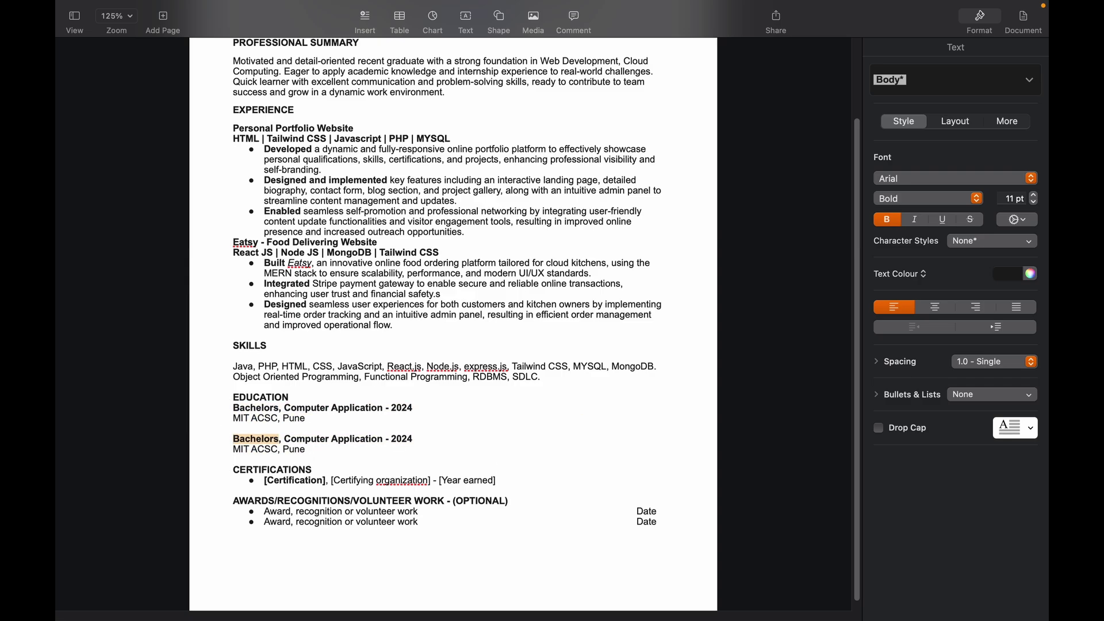
{"action": "type", "text": "HSC, Science - 2021"}
{"action": "key", "text": "Return"}
{"action": "type", "text": "Nowrosjee Wadia College, Pune"}
{"action": "key", "text": "Return"}
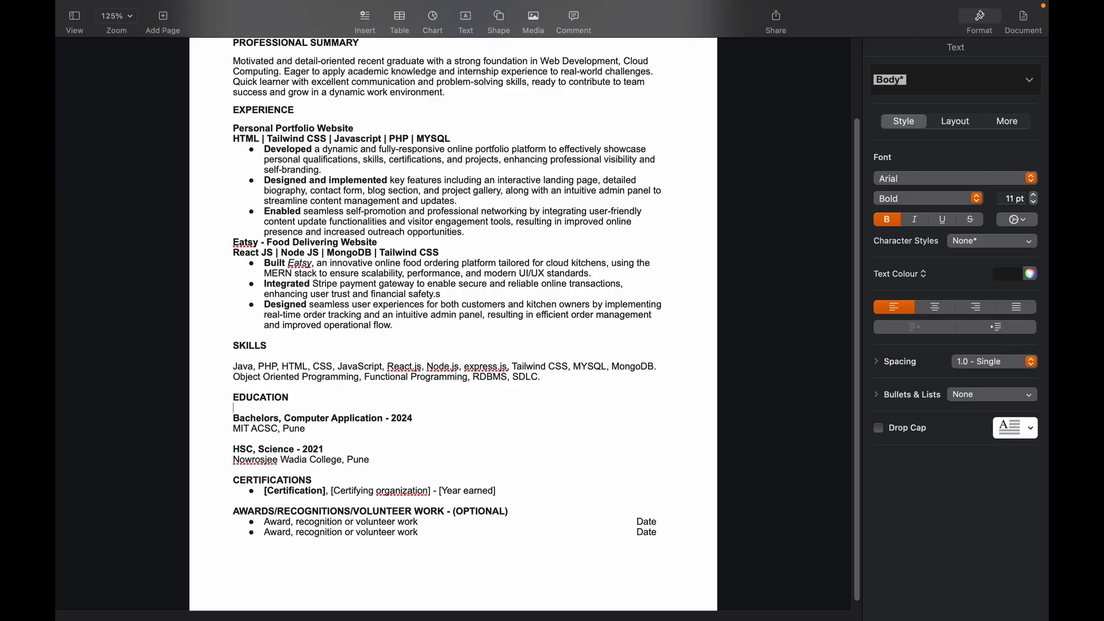
Step: Add CGPA - 7.93 under the Bachelors degree and Percentage - 77.17 under HSC
{"action": "left_click", "coordinate": [233, 428]}
{"action": "key", "text": "Return"}
{"action": "type", "text": "C"}
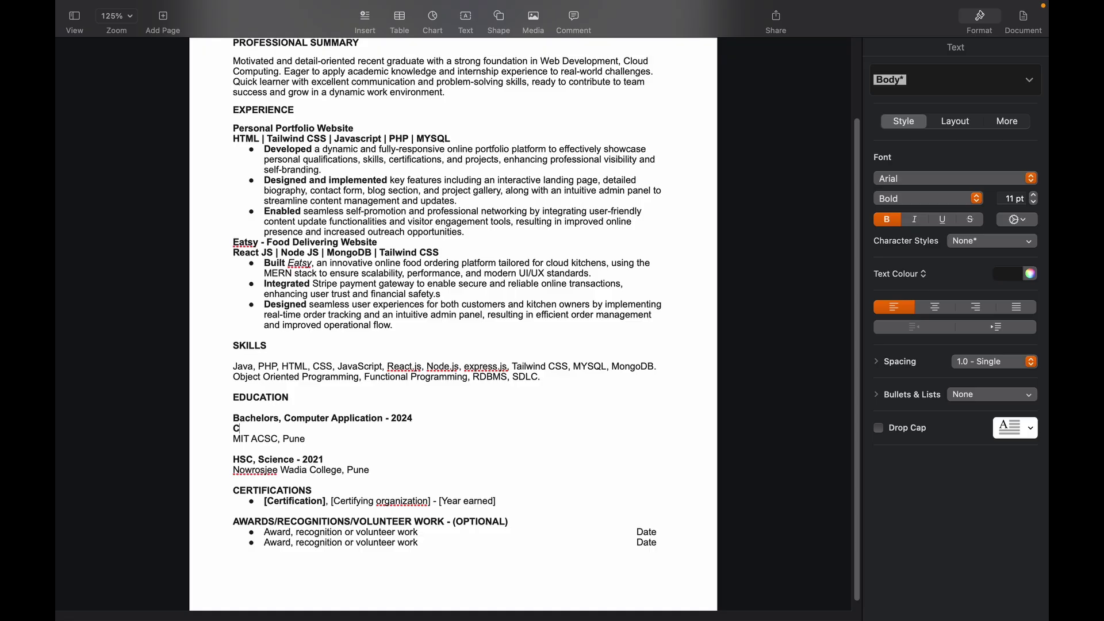
{"action": "type", "text": "GPA - 7.93"}
{"action": "key", "text": "Return"}
{"action": "type", "text": "Percentage - "}
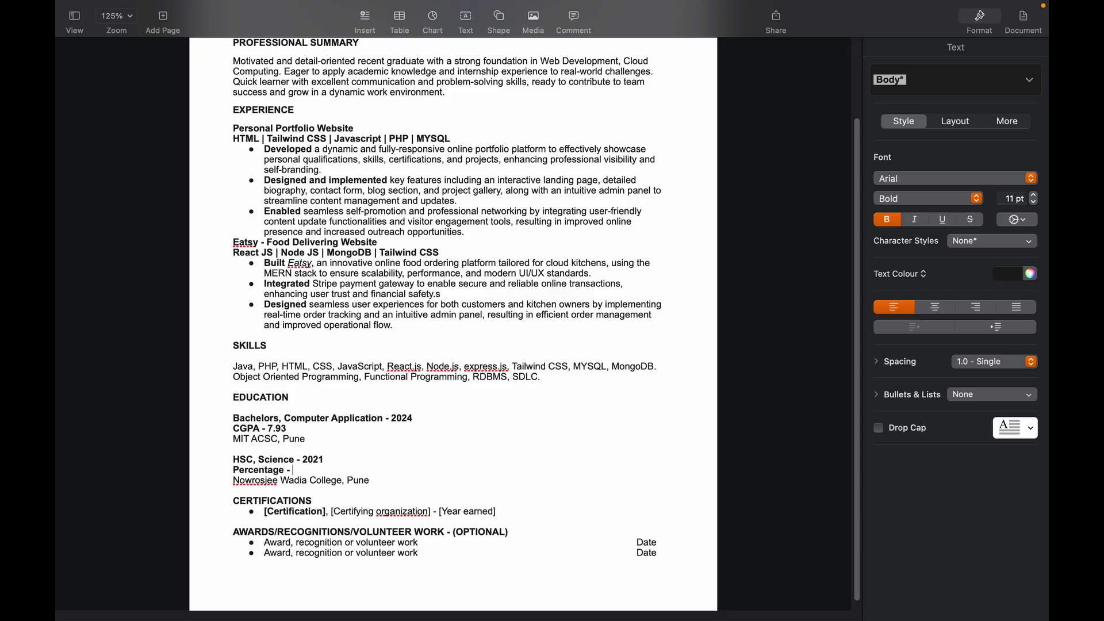
{"action": "type", "text": "77.17"}
{"action": "left_click", "coordinate": [411, 475]}
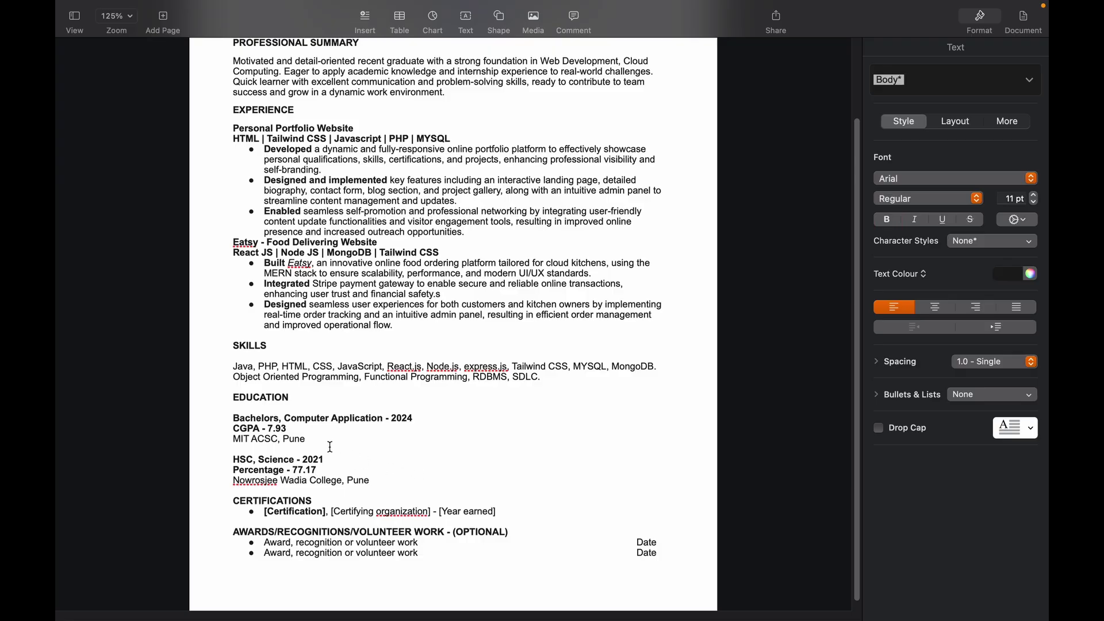
{"action": "left_click_drag", "start_coordinate": [232, 418], "coordinate": [378, 476]}
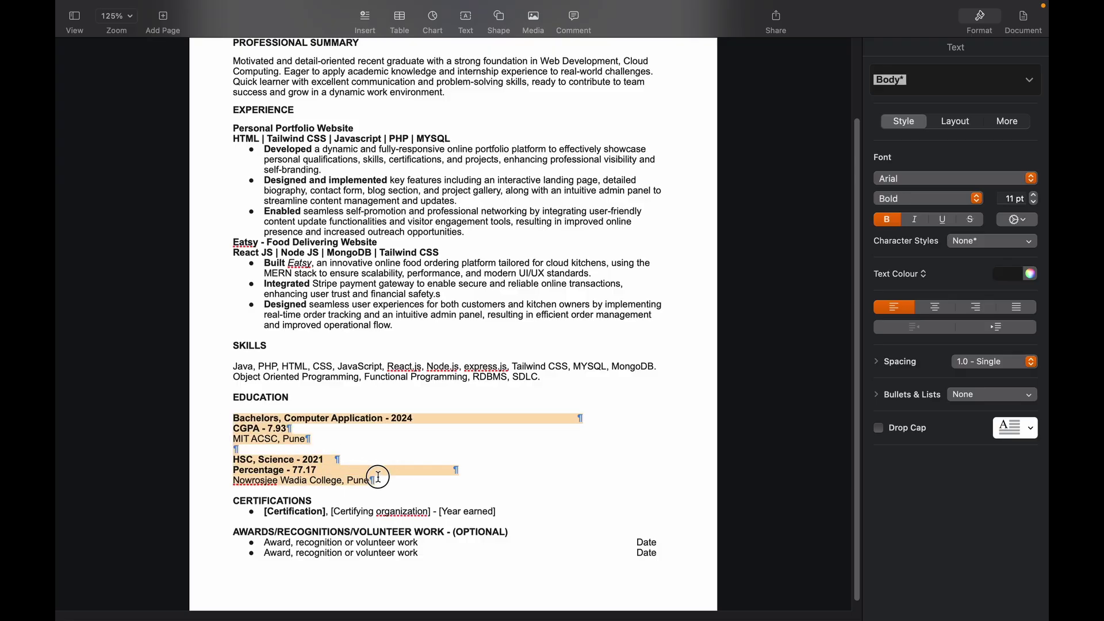
{"action": "left_click", "coordinate": [390, 483]}
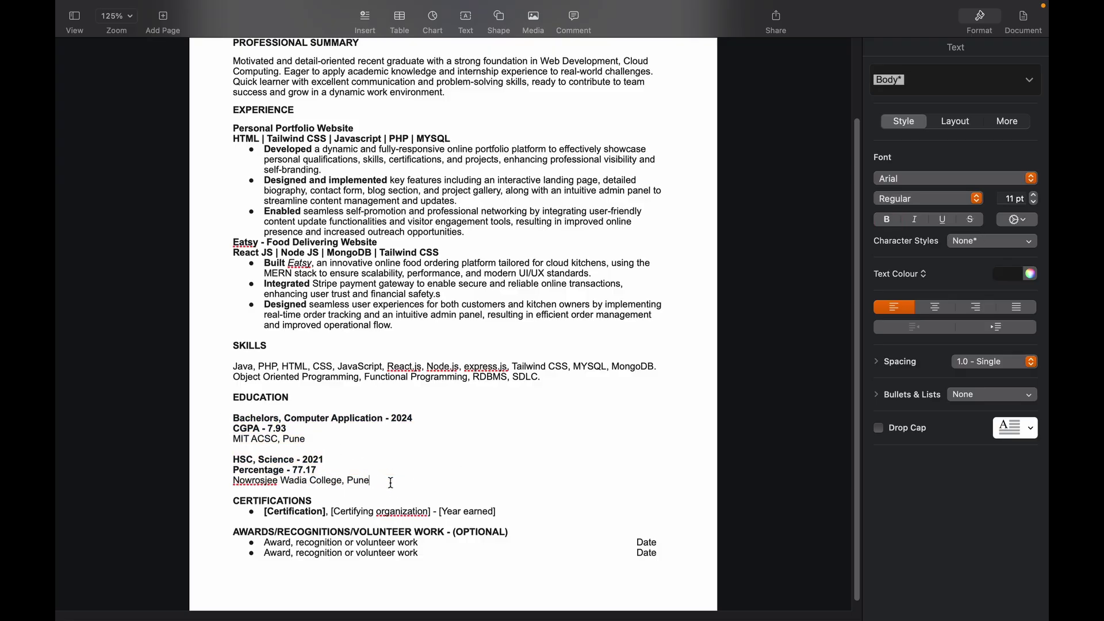
{"action": "left_click_drag", "start_coordinate": [860, 332], "coordinate": [860, 340]}
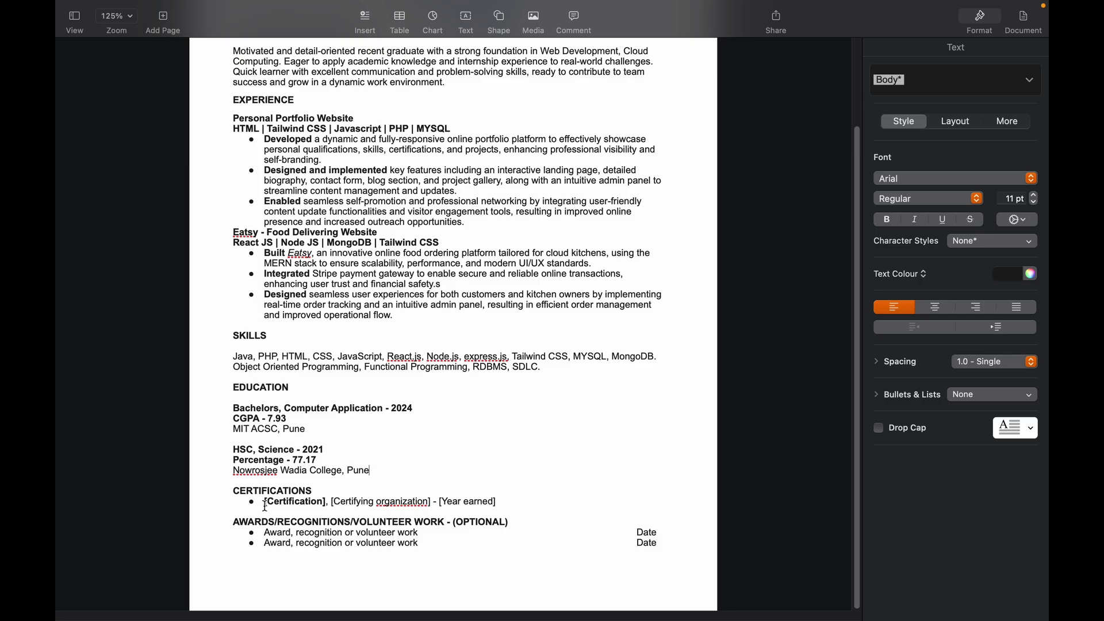
{"action": "left_click_drag", "start_coordinate": [265, 506], "coordinate": [490, 507]}
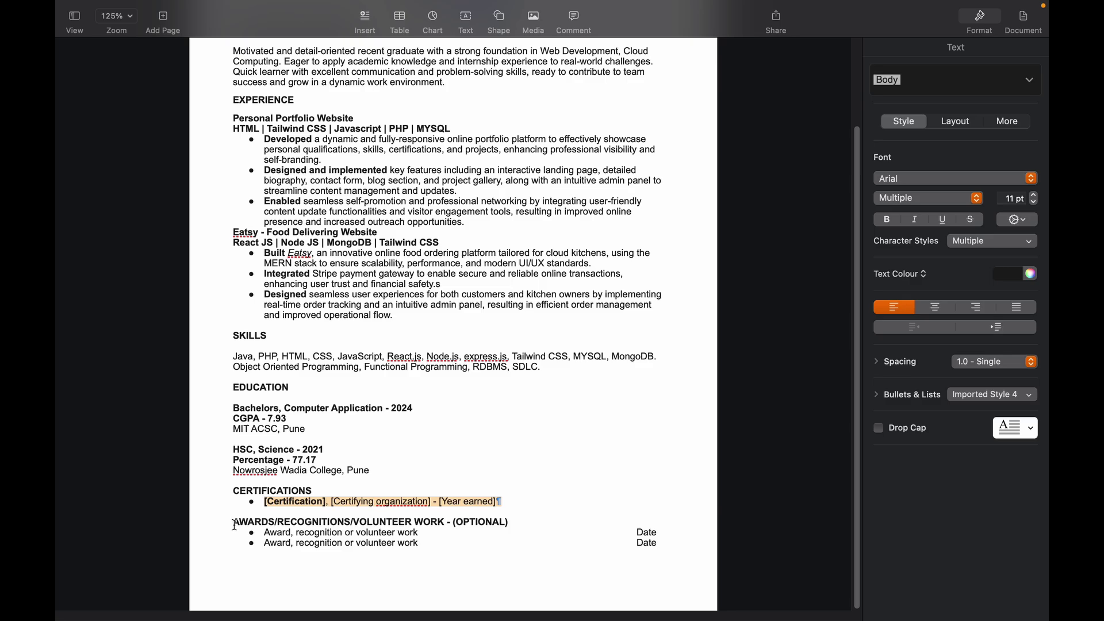
{"action": "left_click_drag", "start_coordinate": [234, 523], "coordinate": [377, 522]}
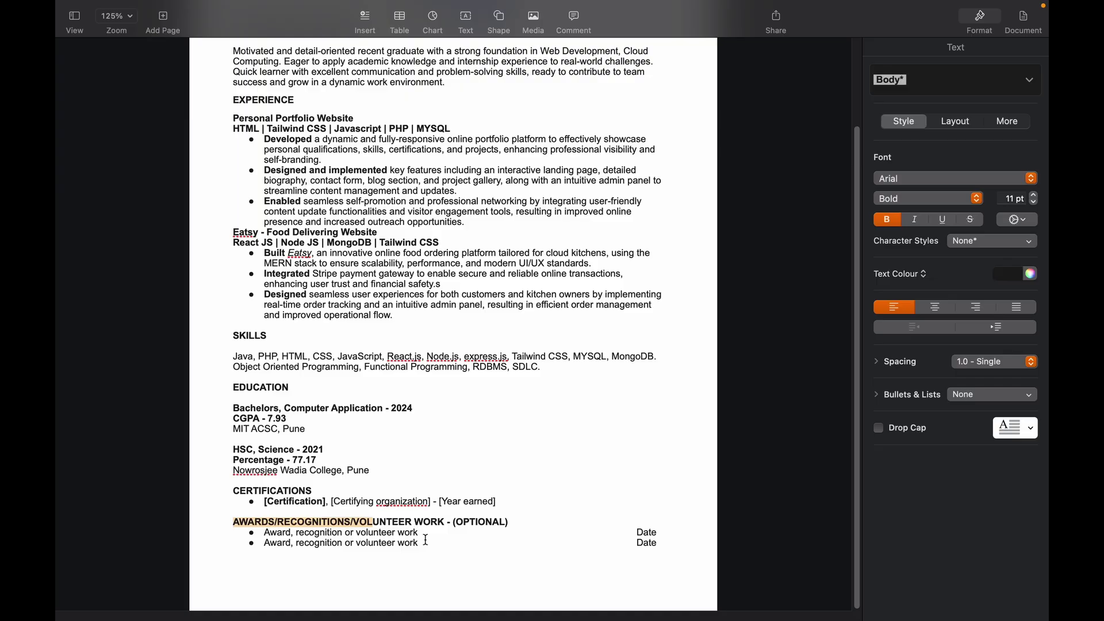
{"action": "left_click_drag", "start_coordinate": [264, 532], "coordinate": [299, 537]}
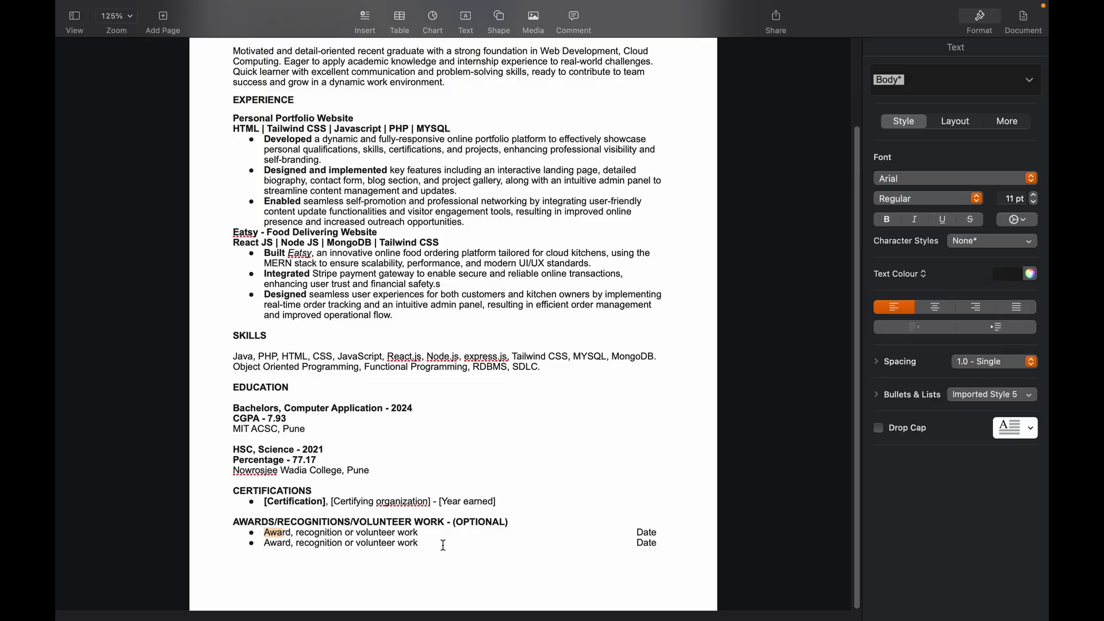
{"action": "left_click_drag", "start_coordinate": [447, 543], "coordinate": [234, 522]}
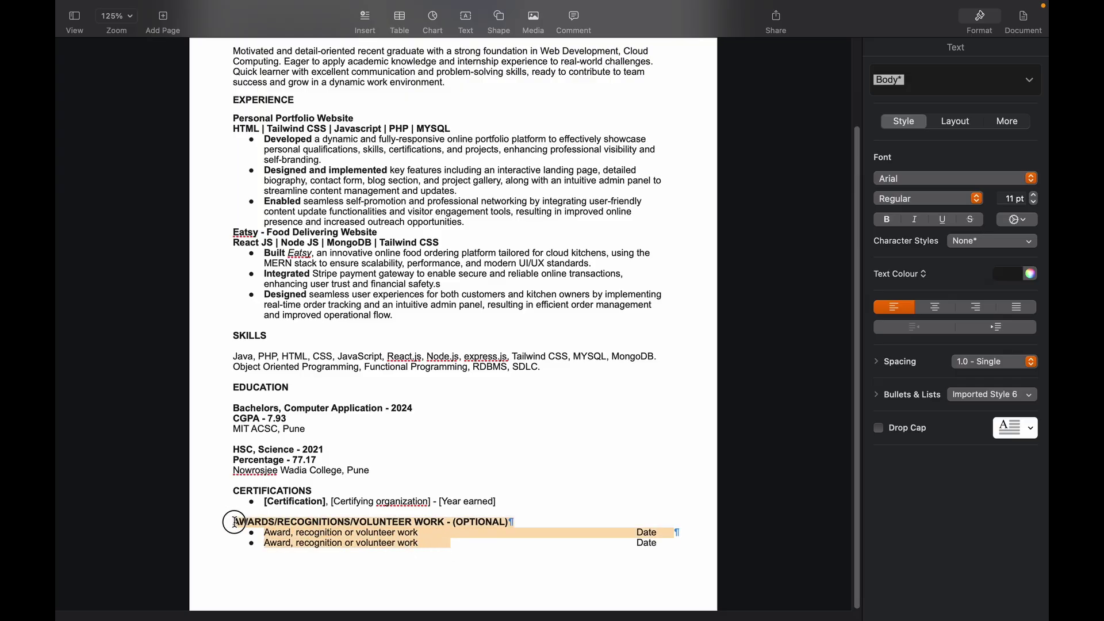
Step: Justify the Professional Summary paragraph
{"action": "left_click", "coordinate": [494, 544]}
{"action": "scroll", "coordinate": [844, 473], "scroll_direction": "up", "scroll_amount": 2}
{"action": "scroll", "coordinate": [843, 472], "scroll_direction": "up", "scroll_amount": 2}
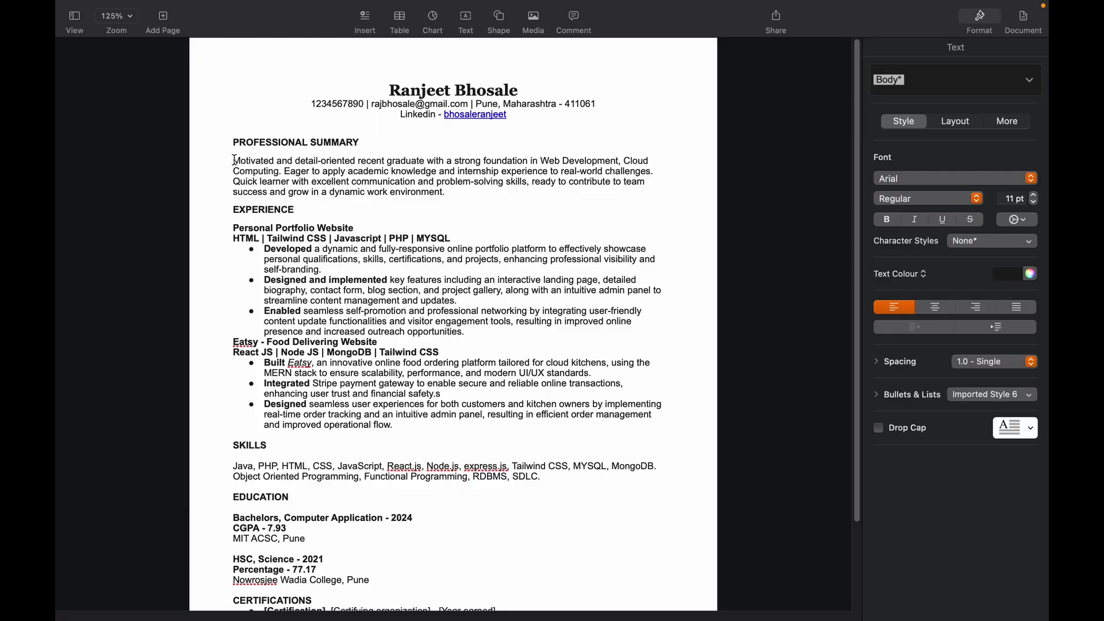
{"action": "left_click_drag", "start_coordinate": [233, 160], "coordinate": [451, 193]}
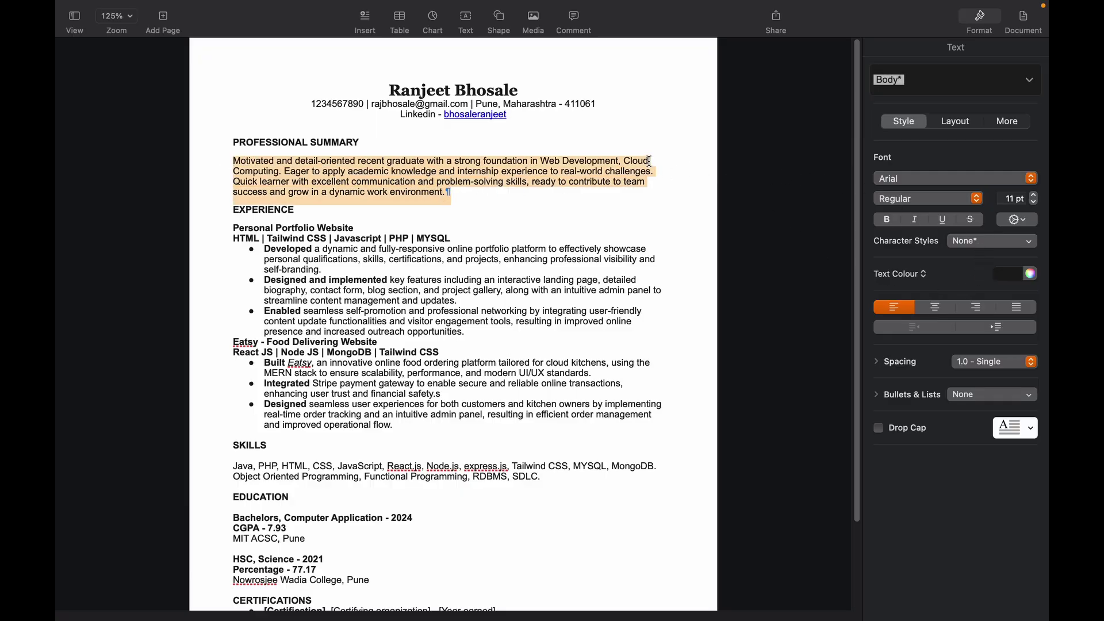
{"action": "left_click", "coordinate": [1015, 307]}
Step: Justify the Personal Portfolio Website and Eatsy project bullet points
{"action": "left_click_drag", "start_coordinate": [264, 249], "coordinate": [465, 332]}
{"action": "key", "text": "alt+super+bar"}
{"action": "left_click_drag", "start_coordinate": [264, 362], "coordinate": [456, 423]}
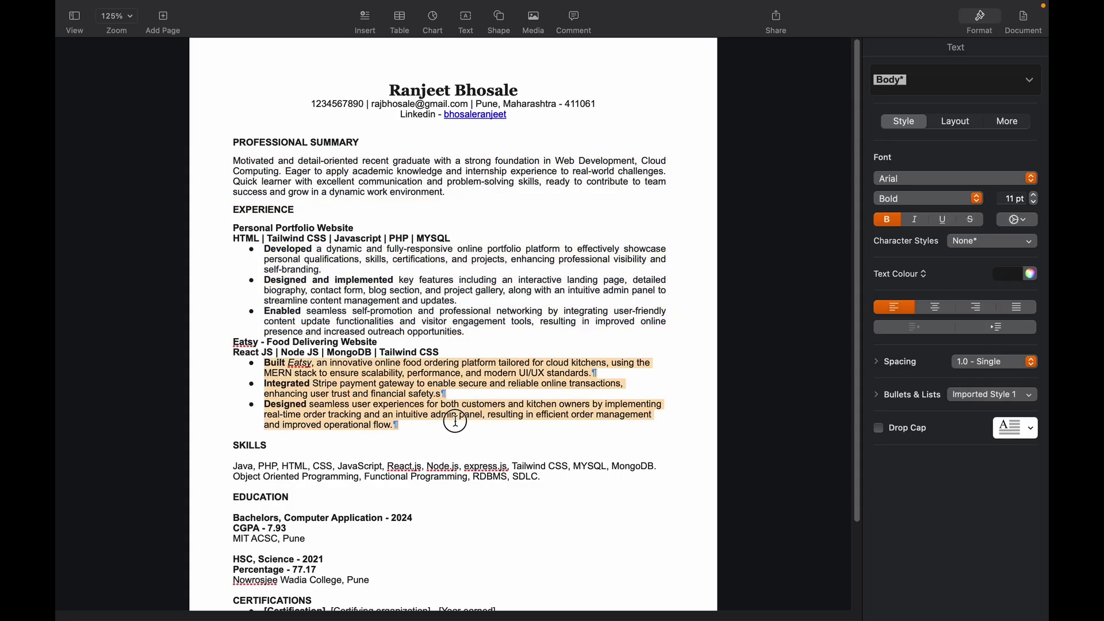
{"action": "left_click", "coordinate": [1023, 309]}
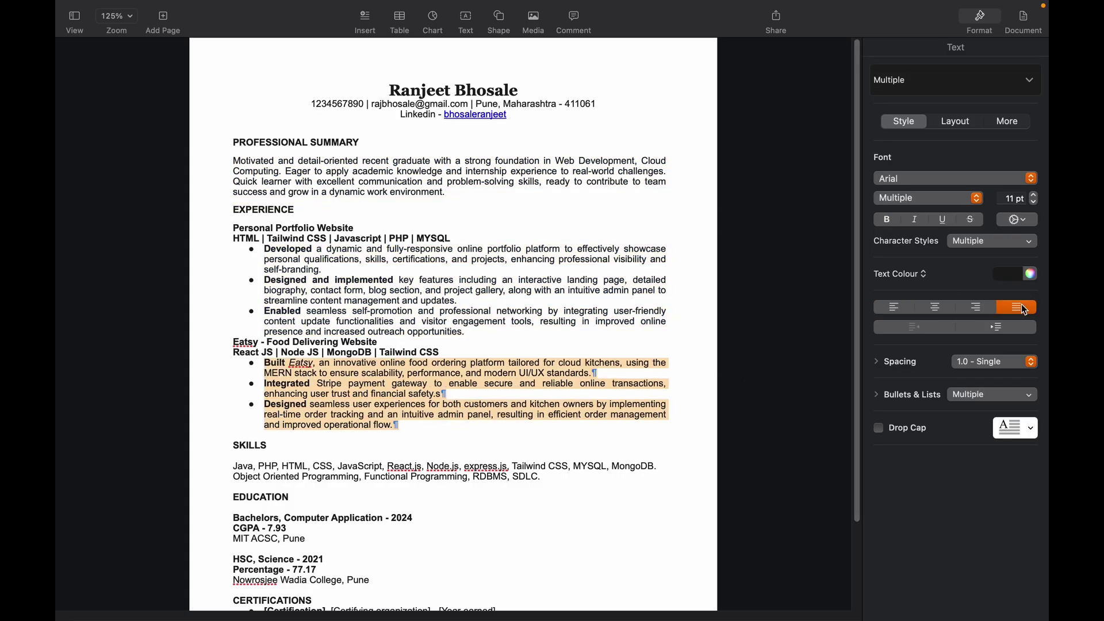
{"action": "left_click", "coordinate": [533, 431]}
{"action": "scroll", "coordinate": [748, 426], "scroll_direction": "down", "scroll_amount": 3}
{"action": "left_click_drag", "start_coordinate": [858, 430], "coordinate": [850, 314]}
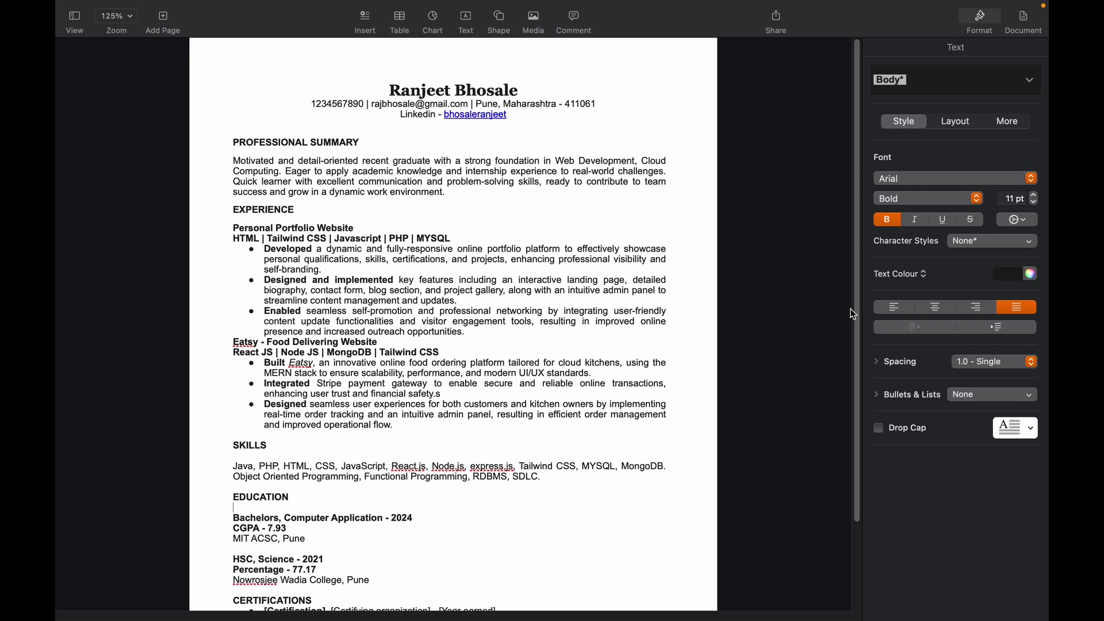
{"action": "scroll", "coordinate": [857, 312], "scroll_direction": "down", "scroll_amount": 3}
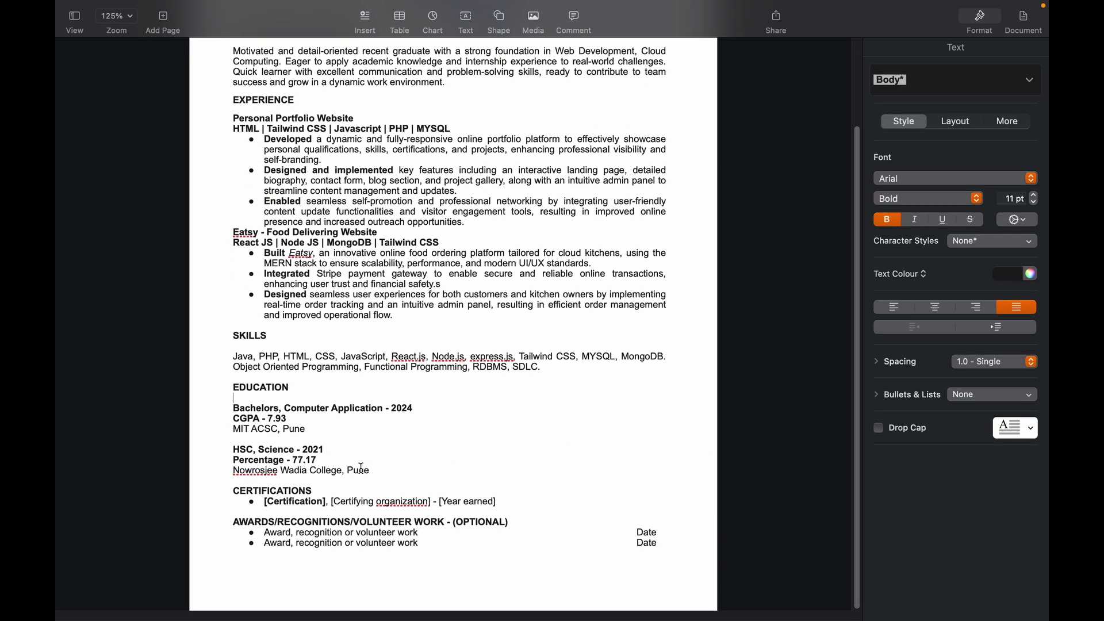
Step: Correct 'organization' to 'organisation' in the certification line
{"action": "left_click", "coordinate": [392, 506]}
{"action": "right_click", "coordinate": [395, 508]}
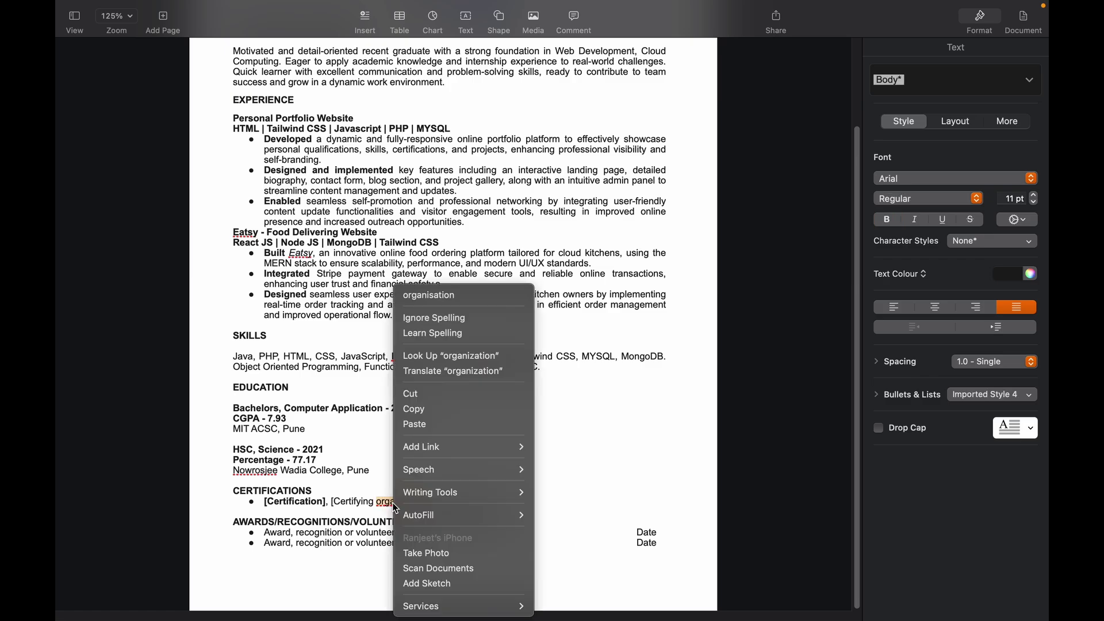
{"action": "left_click", "coordinate": [428, 295]}
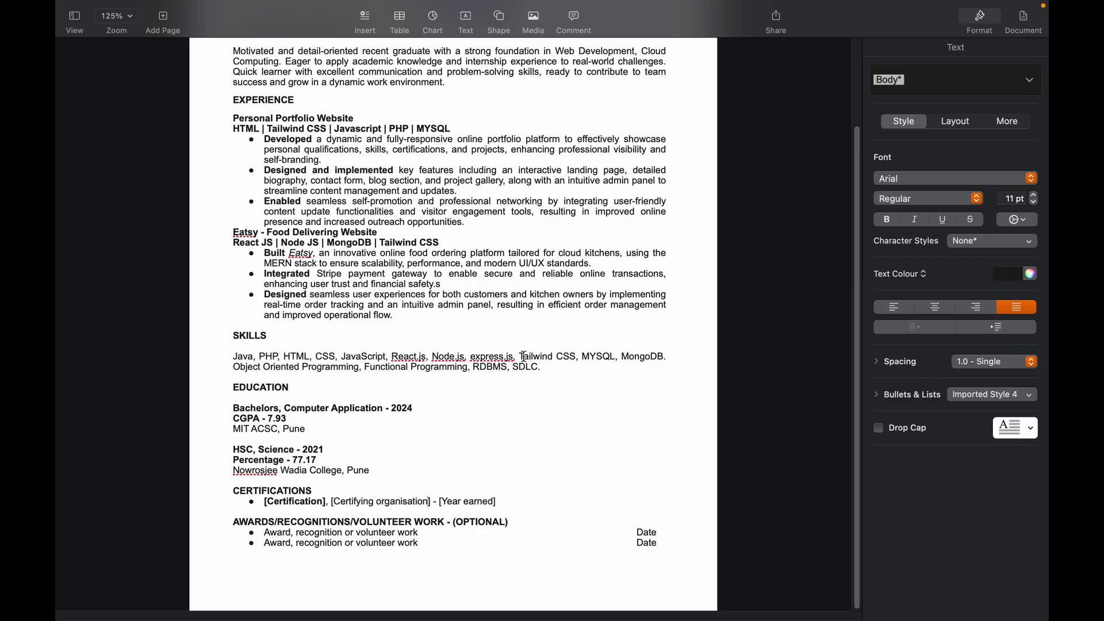
Step: Insert a blank line after 'opportunities.' to separate the two project entries
{"action": "left_click", "coordinate": [393, 357]}
{"action": "left_click_drag", "start_coordinate": [393, 356], "coordinate": [470, 355]}
{"action": "left_click", "coordinate": [506, 349]}
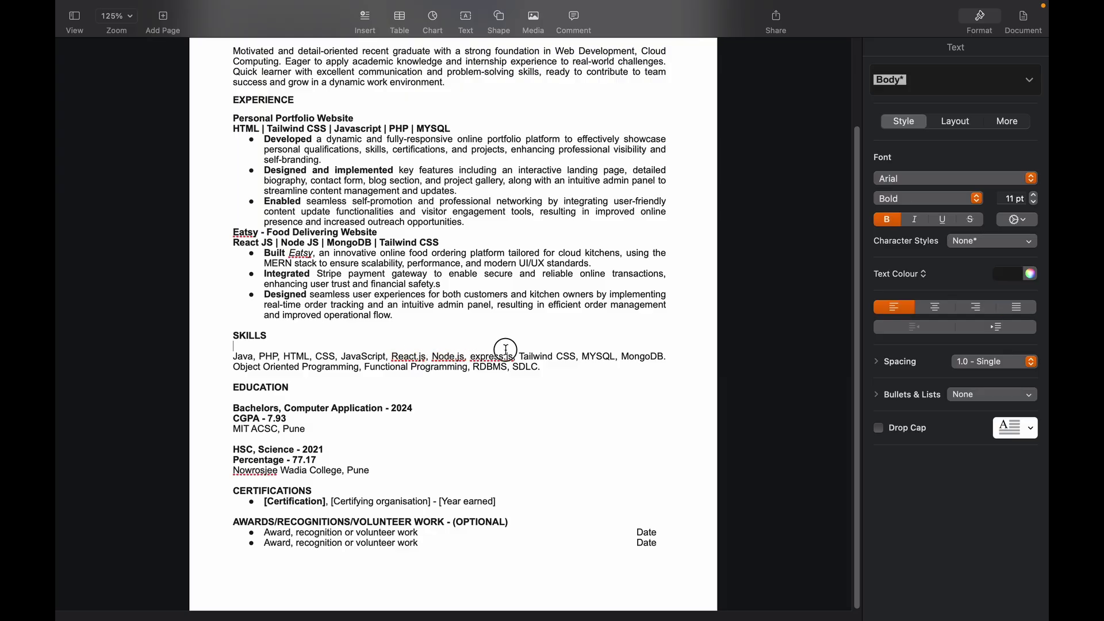
{"action": "left_click_drag", "start_coordinate": [856, 402], "coordinate": [855, 309]}
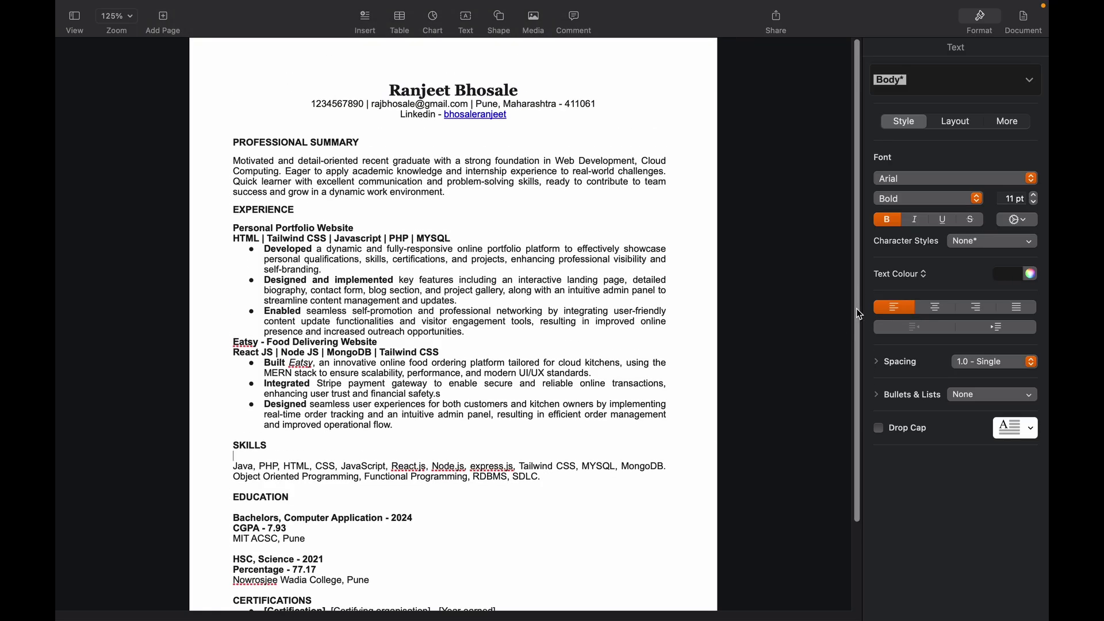
{"action": "left_click", "coordinate": [475, 337]}
{"action": "left_click", "coordinate": [470, 334]}
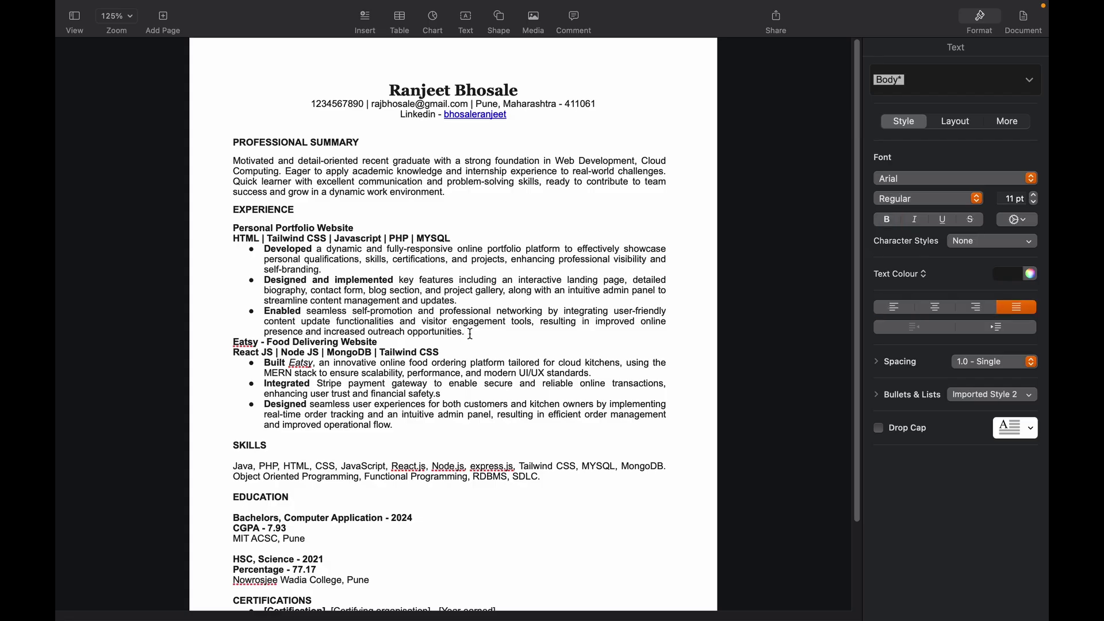
{"action": "key", "text": "Return"}
{"action": "key", "text": "Return"}
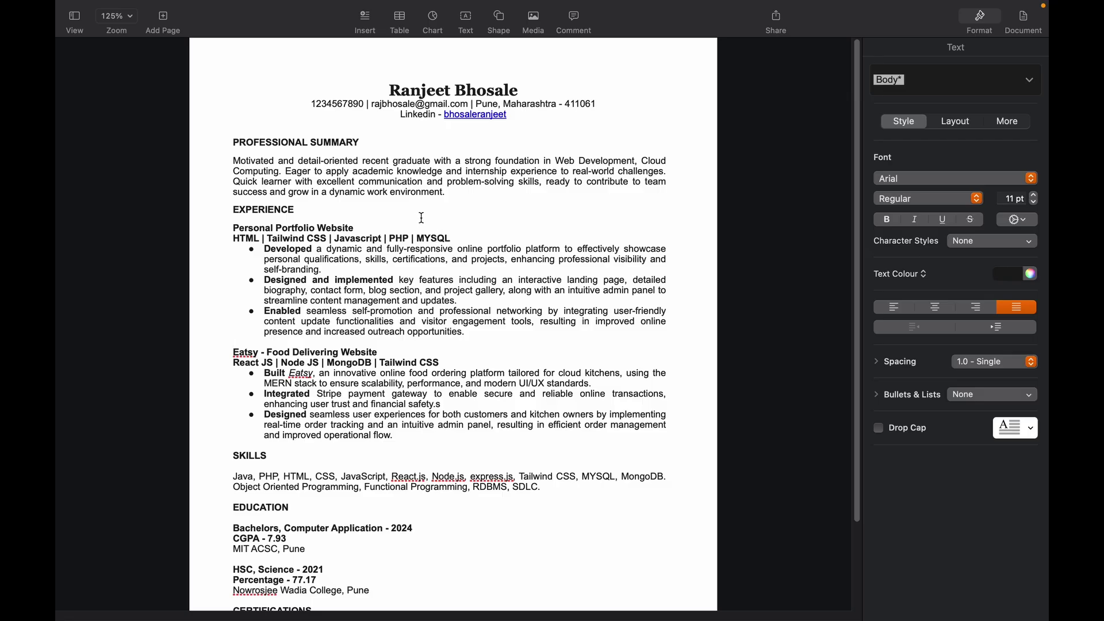
{"action": "left_click", "coordinate": [237, 165]}
{"action": "key", "text": "cmd+b"}
{"action": "left_click_drag", "start_coordinate": [237, 165], "coordinate": [247, 180]}
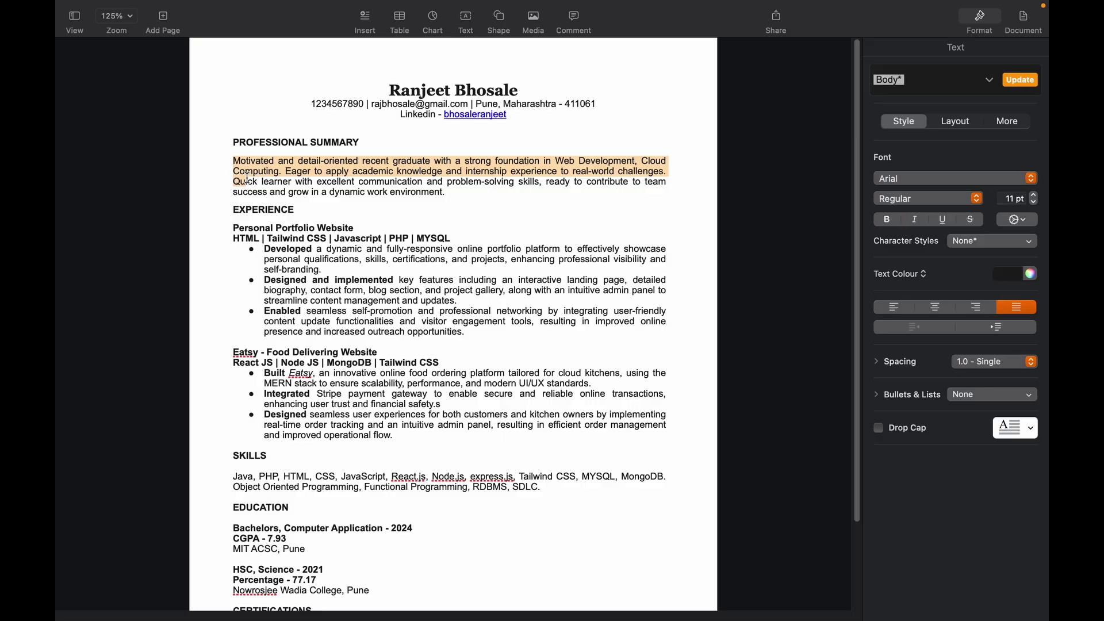
{"action": "left_click_drag", "start_coordinate": [260, 229], "coordinate": [286, 426]}
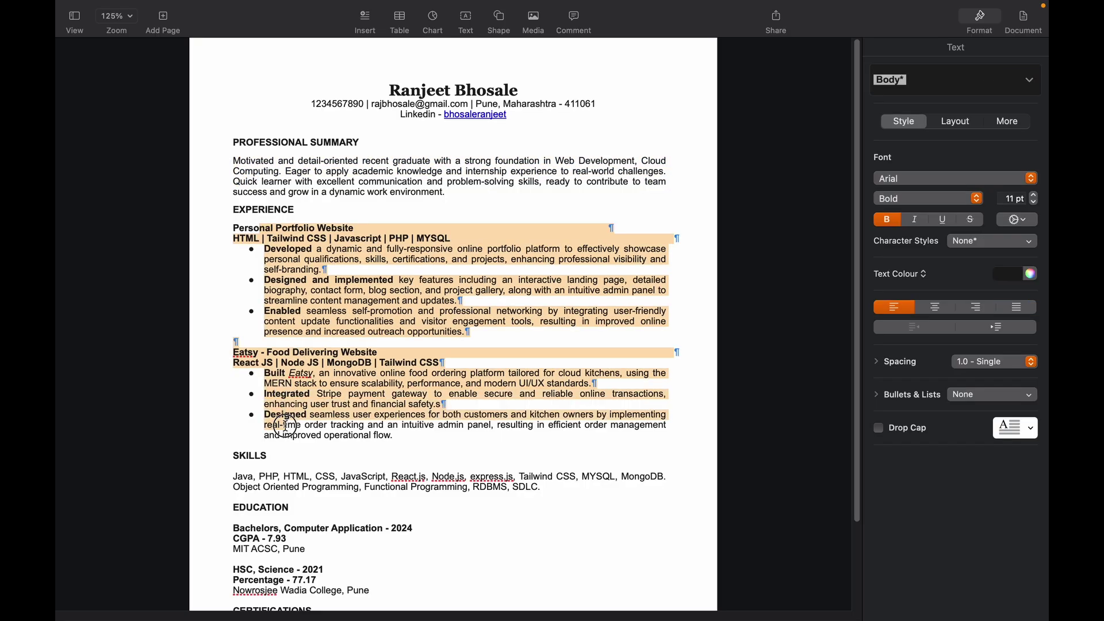
{"action": "left_click", "coordinate": [353, 429]}
{"action": "scroll", "coordinate": [858, 232], "scroll_direction": "down", "scroll_amount": 5}
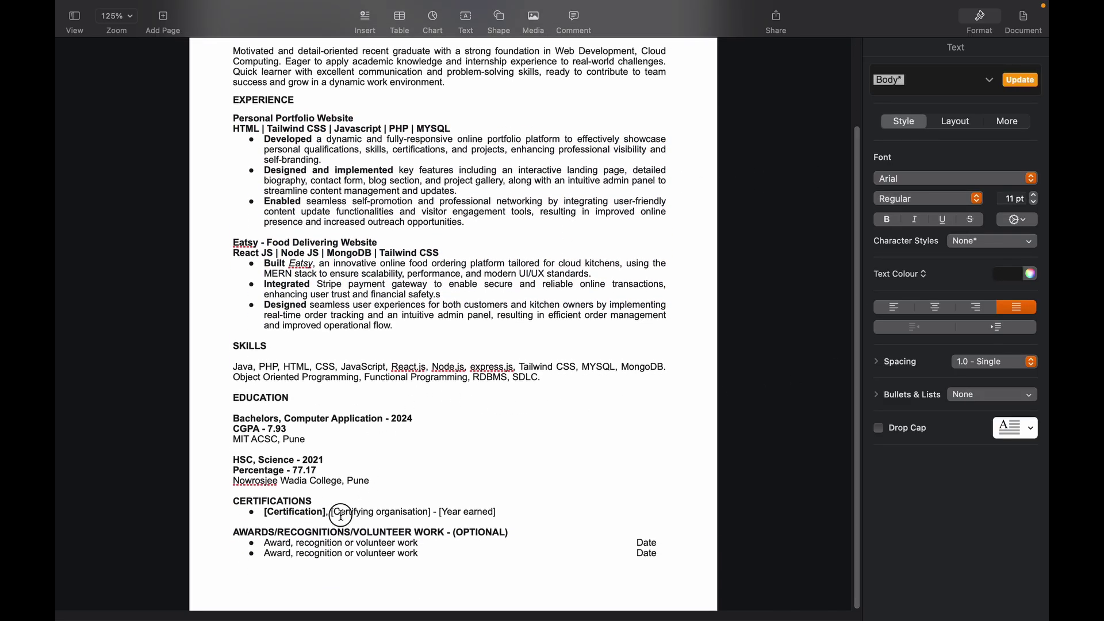
{"action": "left_click", "coordinate": [320, 542]}
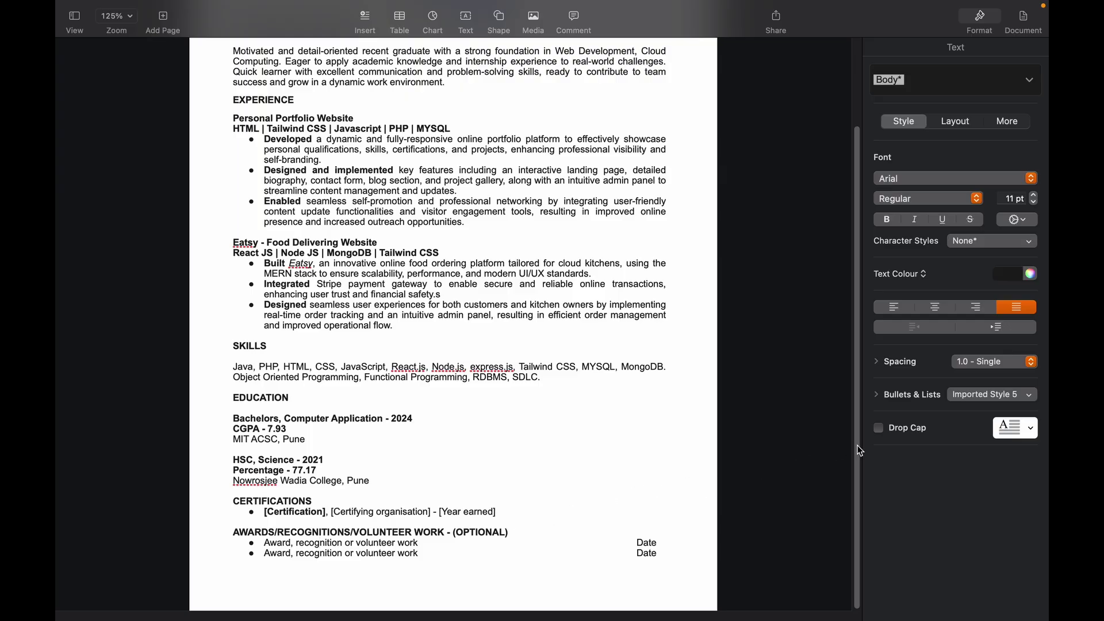
{"action": "scroll", "coordinate": [857, 455], "scroll_direction": "up", "scroll_amount": 5}
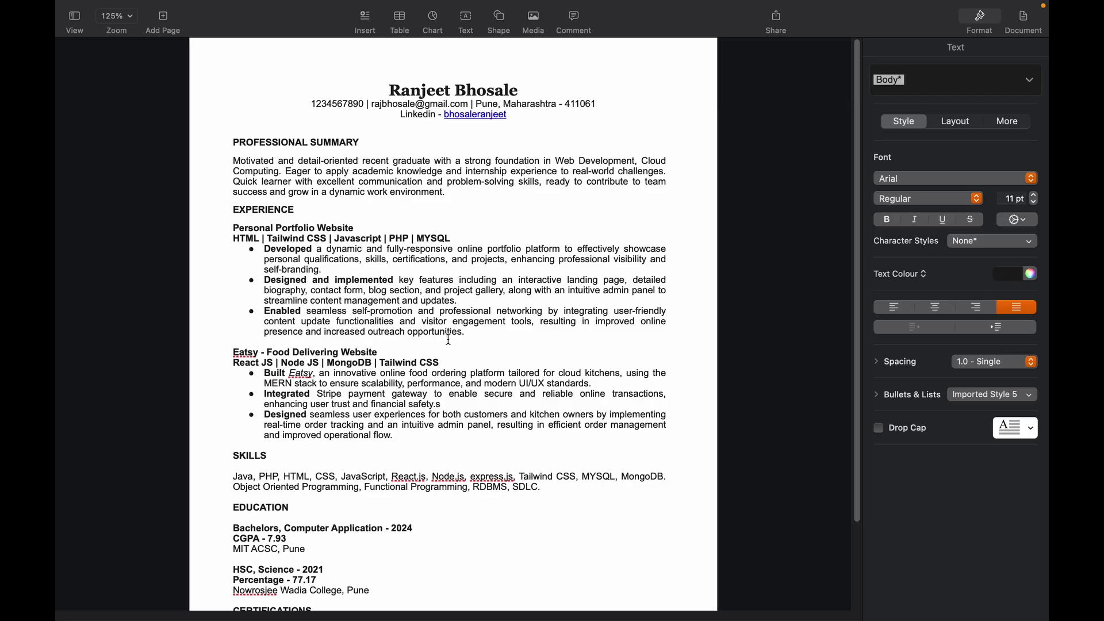
{"action": "left_click", "coordinate": [418, 426]}
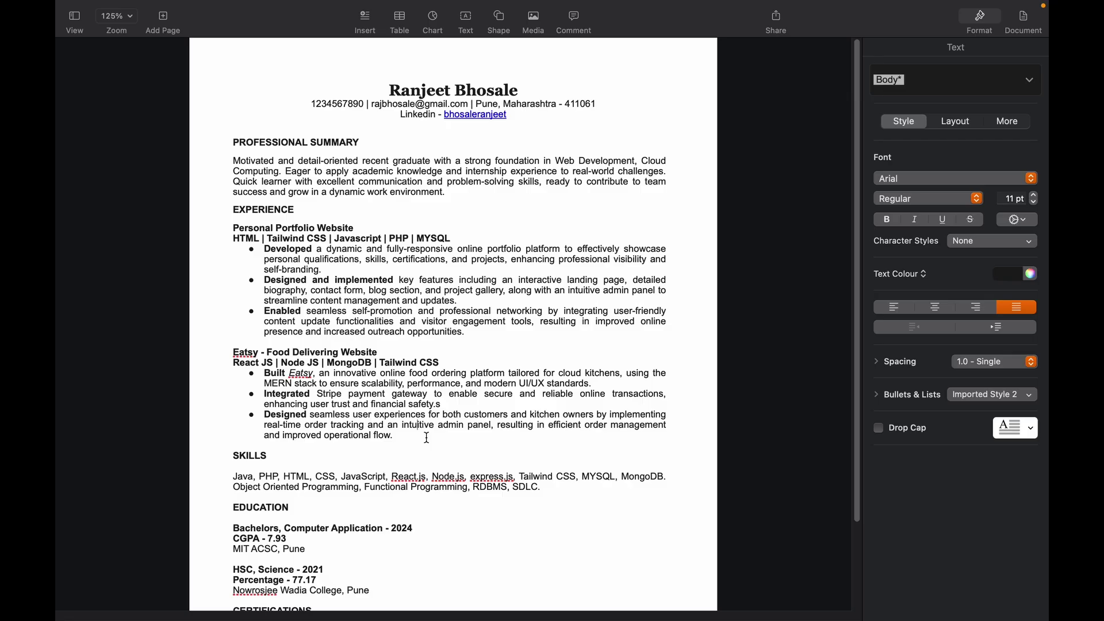